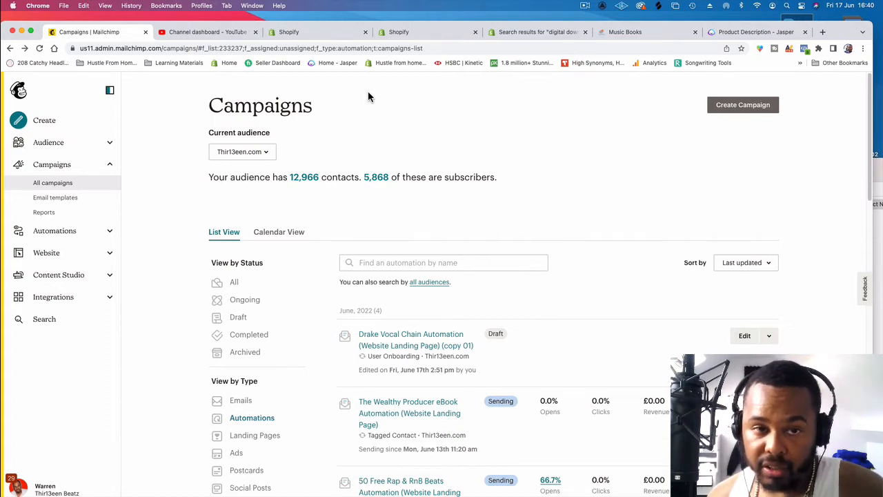
Step: Examine the 6 Ways To Attract Listeners Online eBook product page in the store's free downloads collection
left_click(634, 31)
scroll(403, 103, "up", 5)
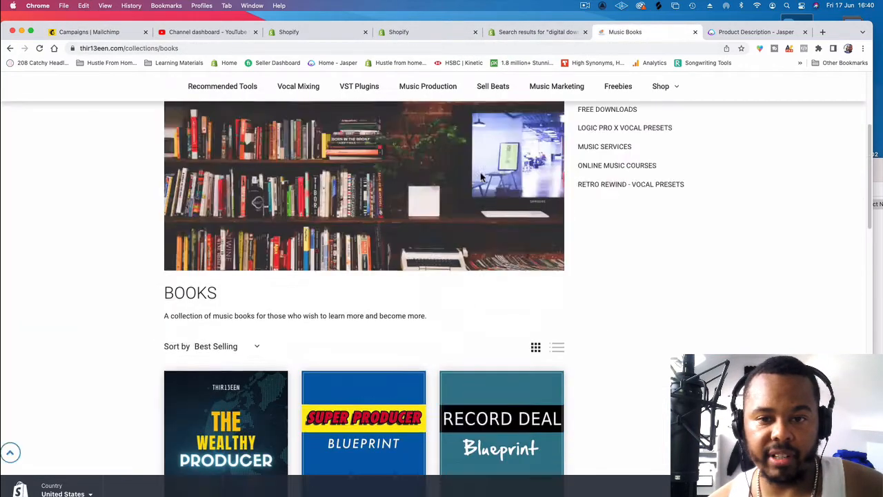
left_click(616, 352)
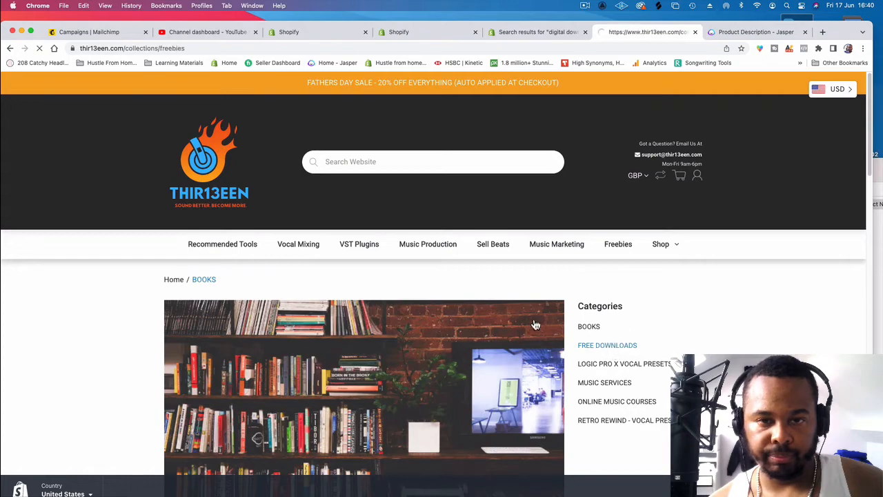
scroll(453, 286, "down", 5)
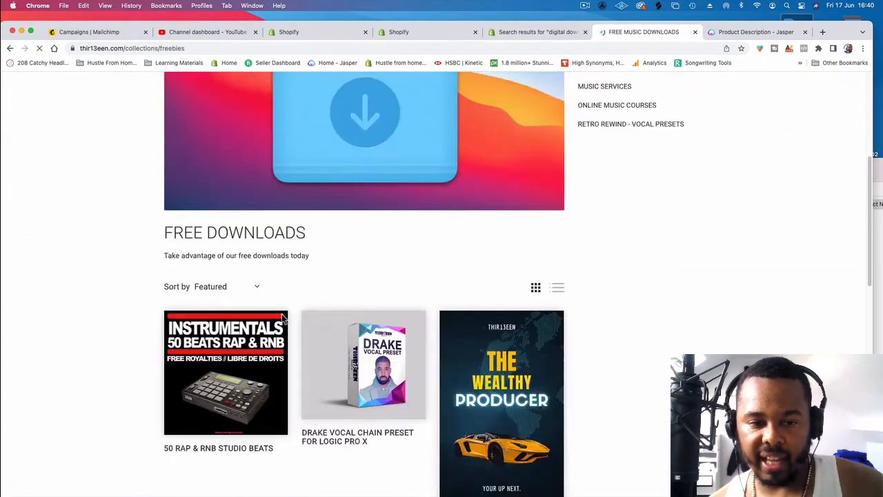
scroll(345, 316, "down", 10)
scroll(345, 316, "down", 3)
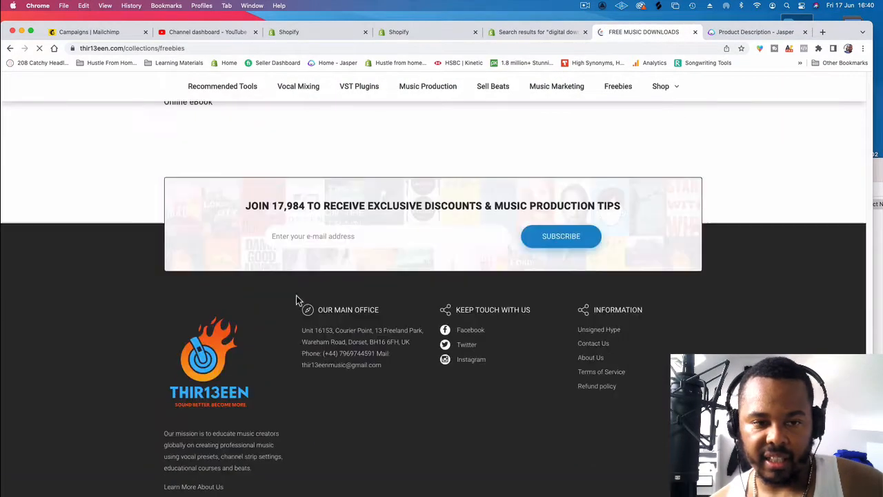
scroll(296, 296, "up", 5)
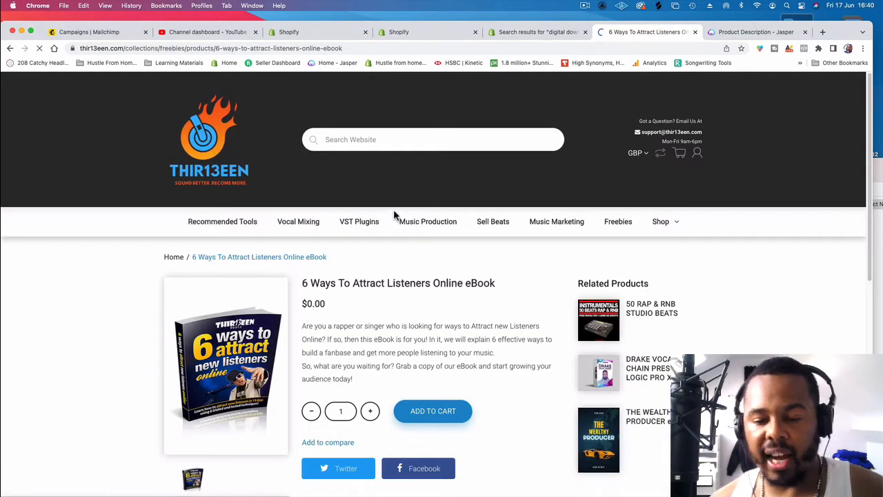
scroll(397, 213, "down", 2)
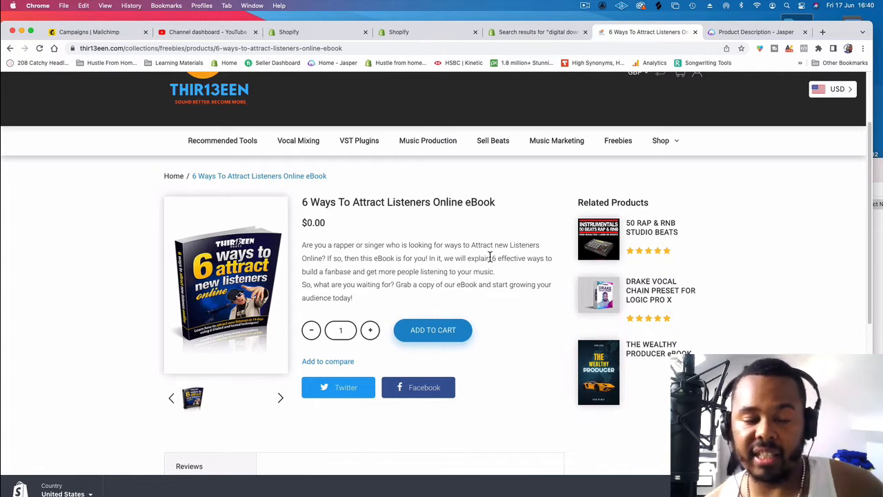
Step: Switch to Mailchimp and start a new automation campaign with the classic automations builder
left_click(122, 36)
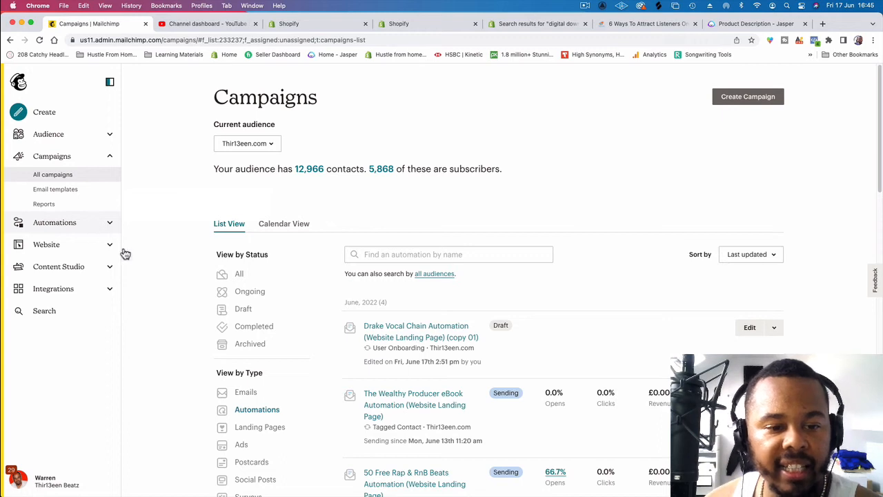
left_click(256, 409)
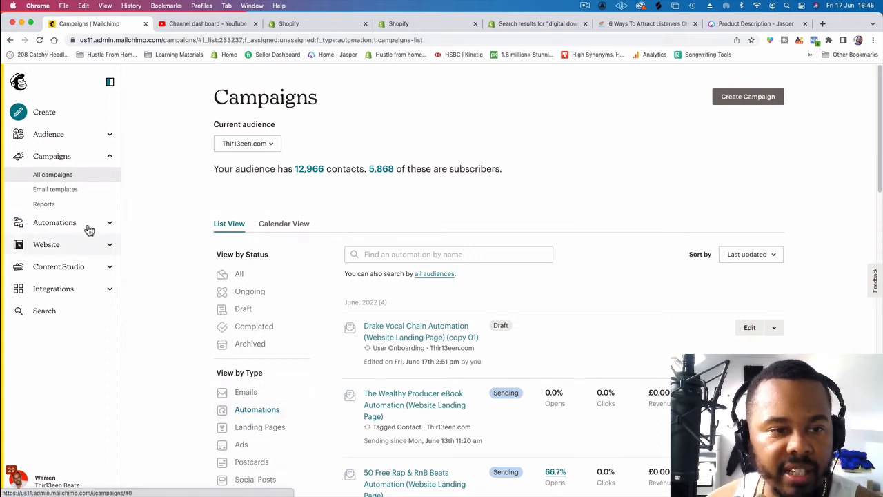
left_click(738, 99)
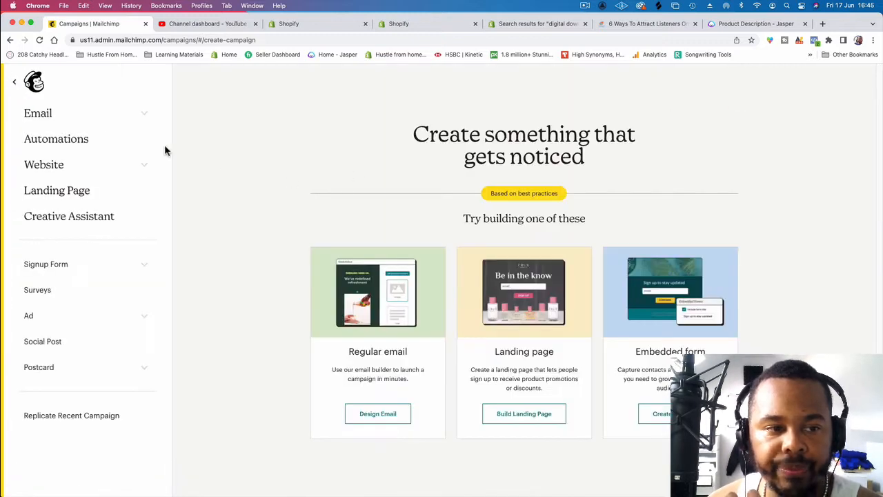
left_click(81, 143)
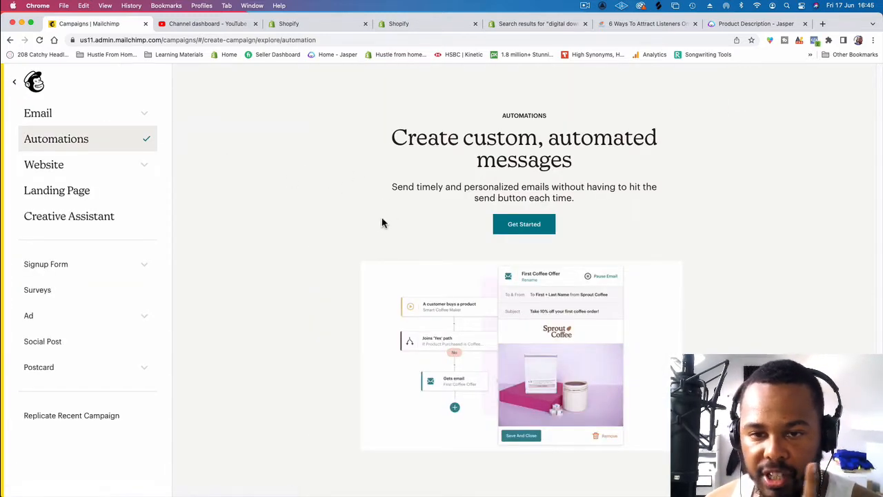
left_click(524, 225)
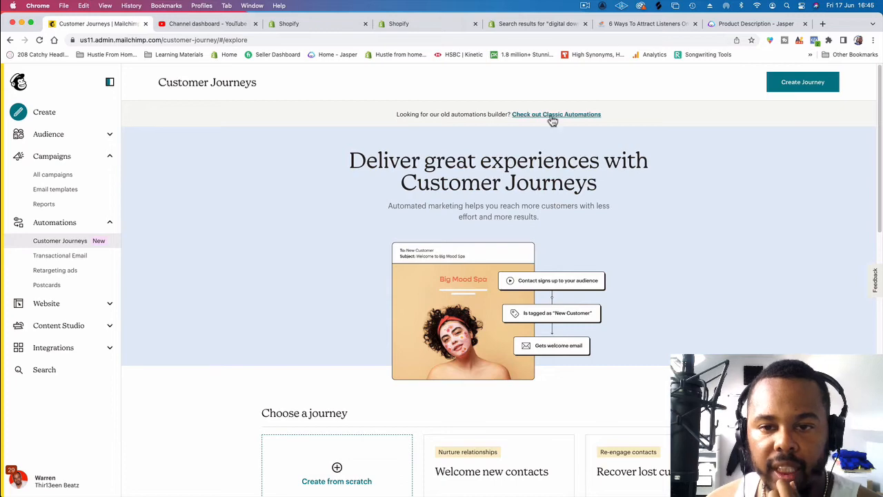
left_click(554, 116)
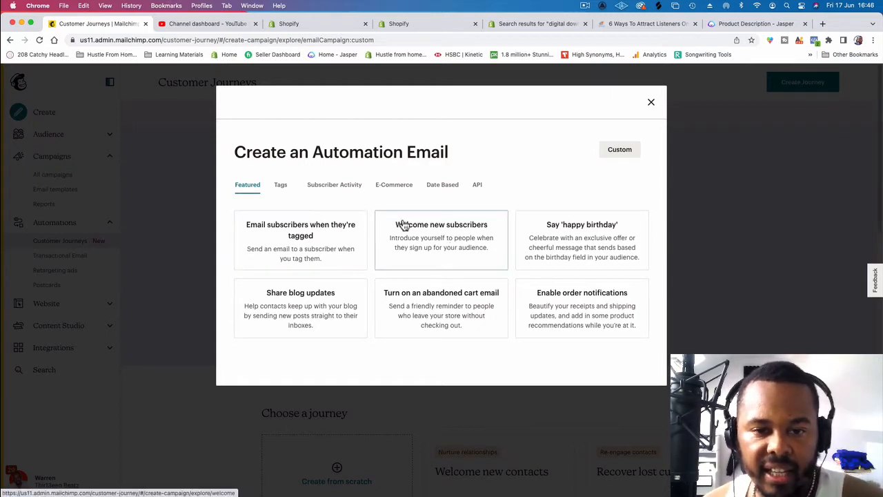
Step: Create a custom automation email campaign for the Thir13een.com audience, keeping the campaign name Automated
left_click(390, 186)
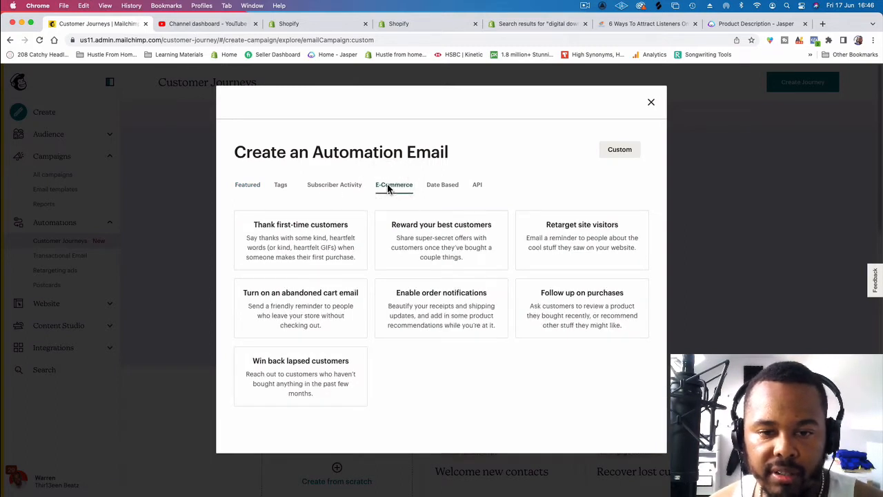
left_click(323, 186)
left_click(281, 185)
left_click(247, 185)
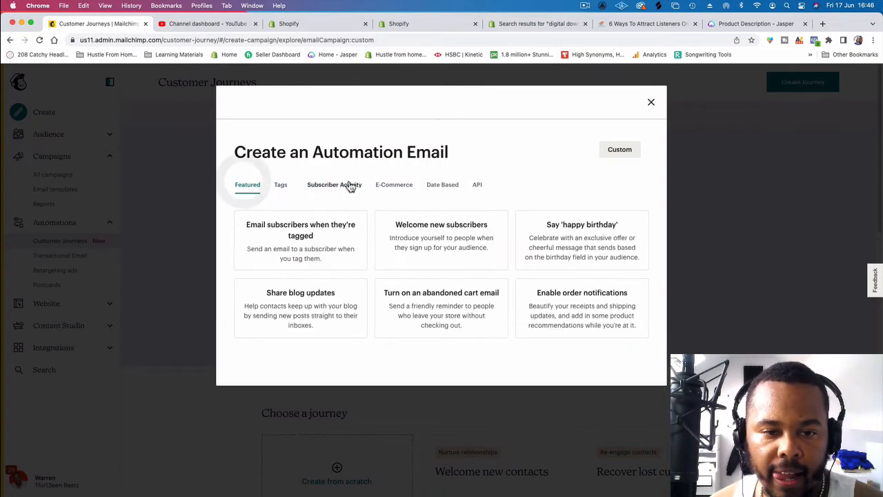
left_click(388, 184)
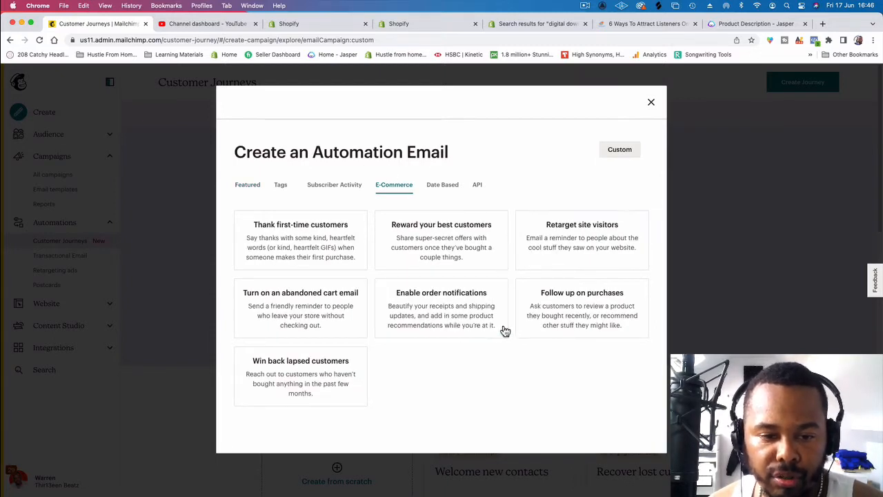
left_click(614, 155)
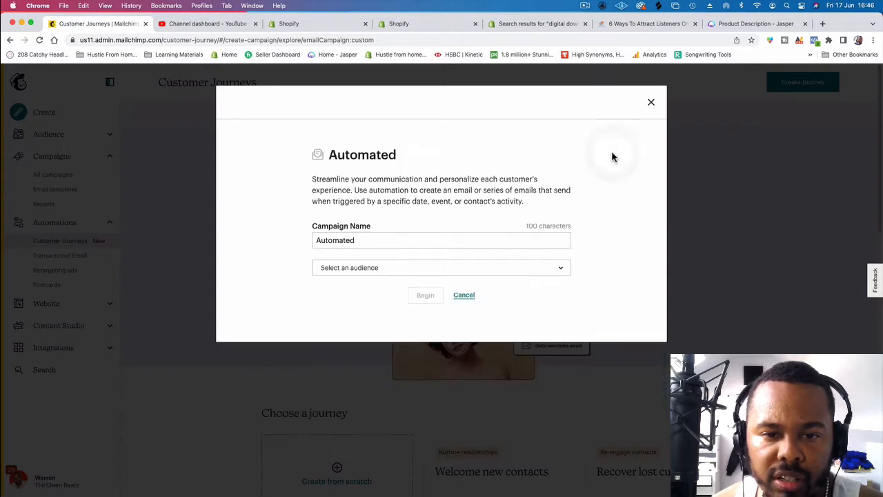
left_click(463, 267)
left_click(389, 312)
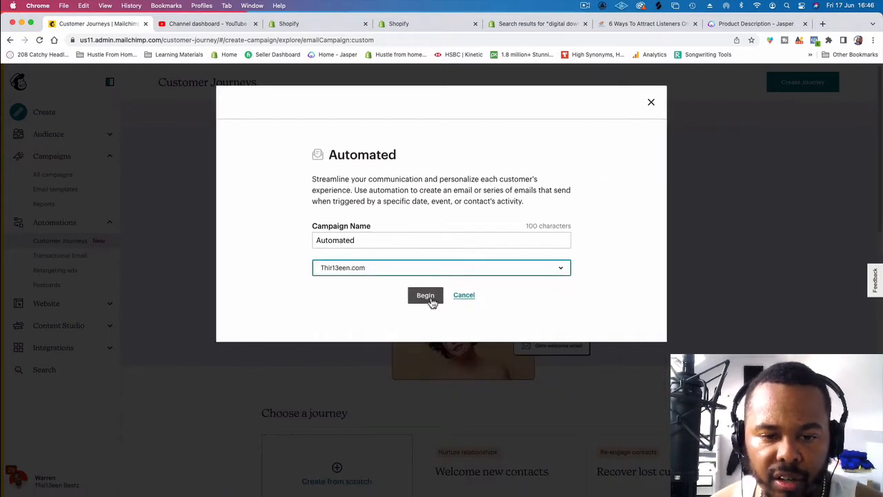
left_click(431, 299)
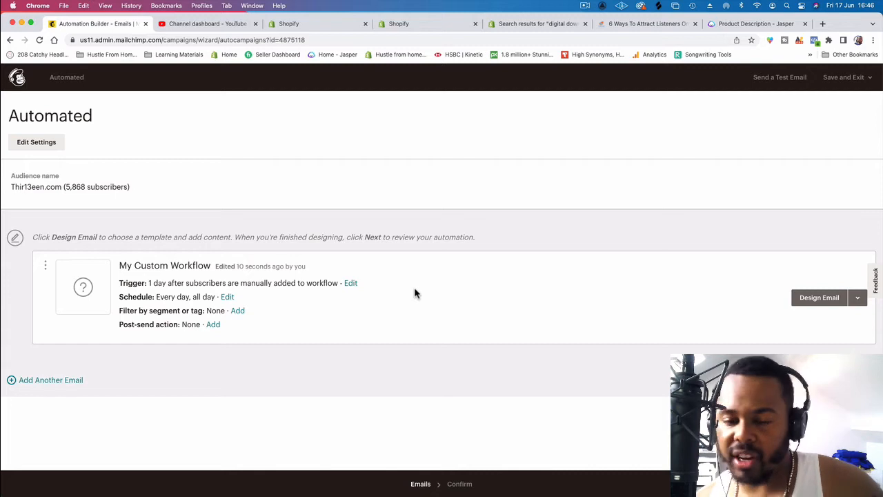
Step: Change the workflow email's trigger to the e-commerce option Purchase specific product
left_click(350, 285)
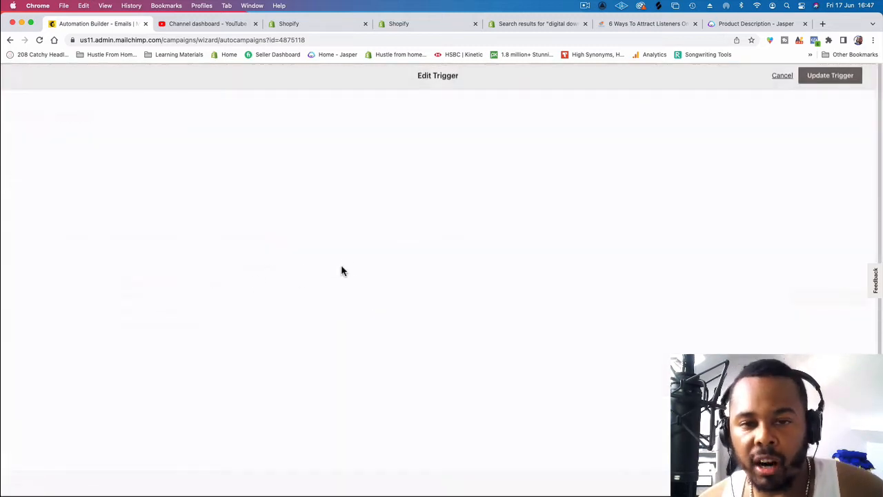
left_click(89, 155)
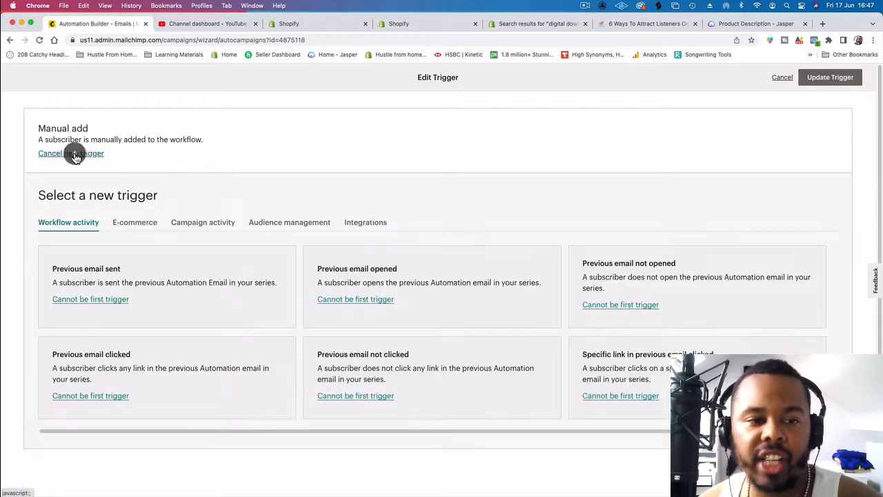
left_click(136, 222)
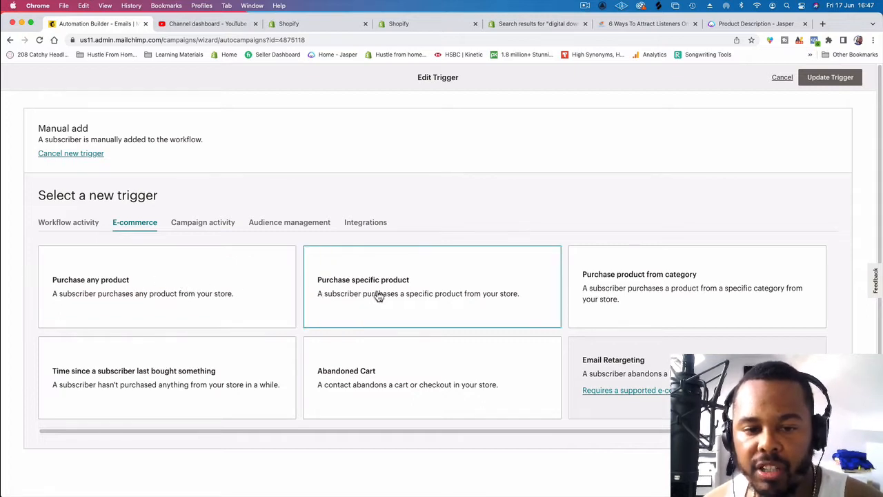
left_click(399, 294)
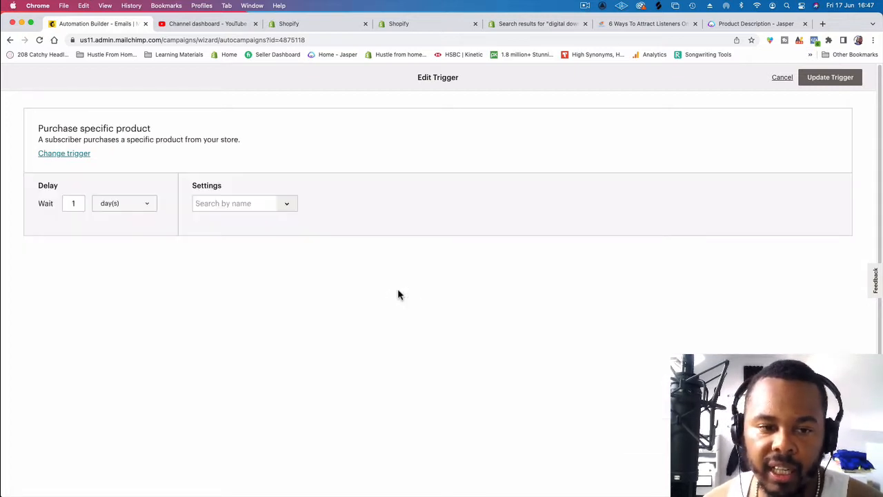
Step: Search for "6 ways" and choose 6 Ways To Attract New Listeners Online as the trigger product
left_click(290, 202)
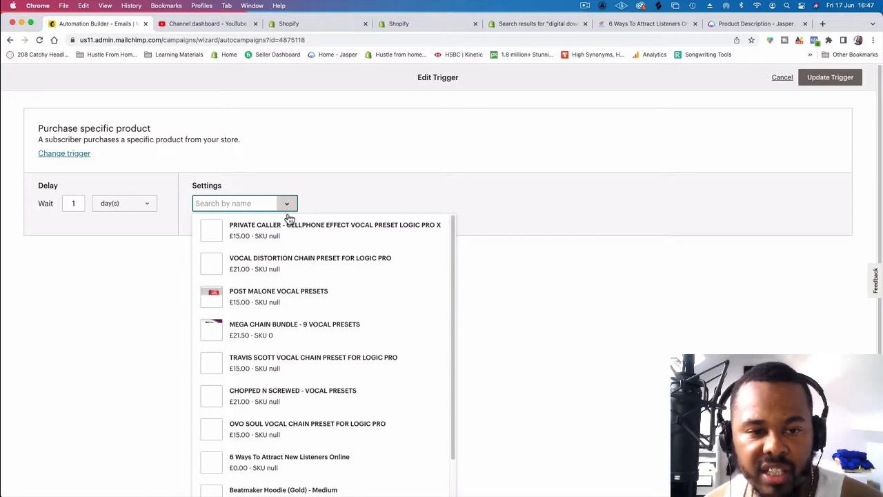
left_click(268, 204)
type("6 ways")
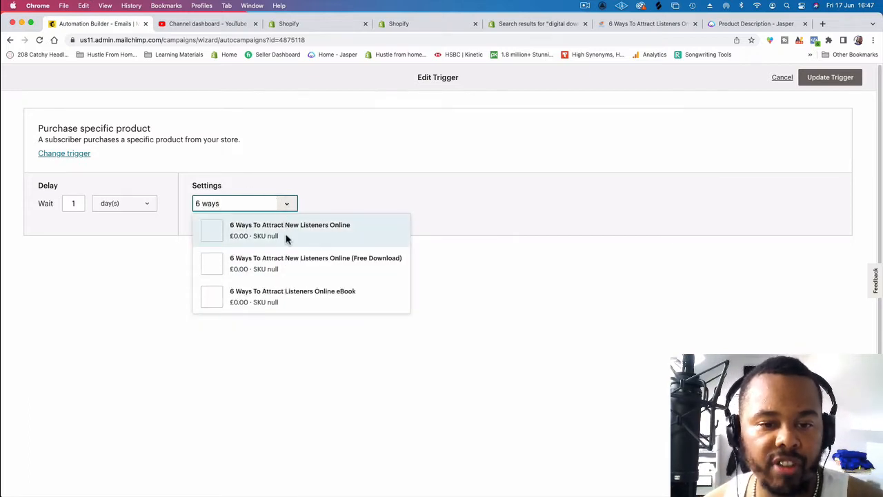
left_click(288, 237)
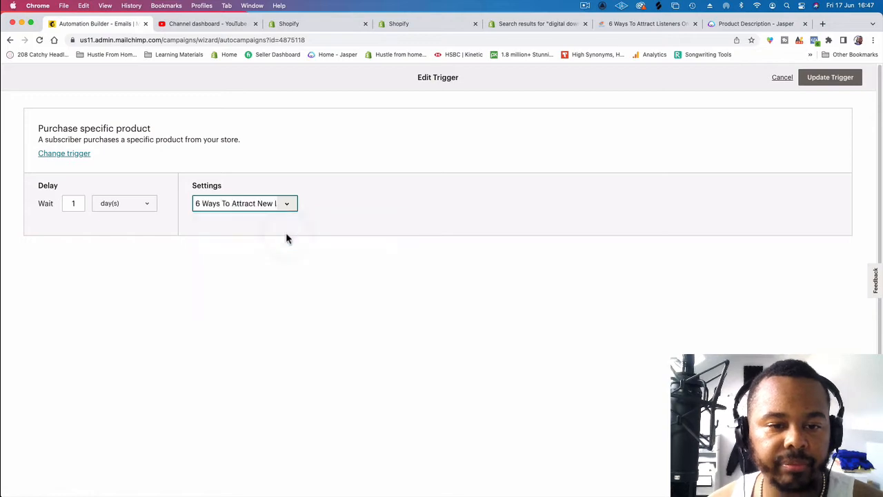
Step: Set the trigger product to 6 Ways To Attract Listeners Online eBook, matching the title on the store's product page
left_click(664, 24)
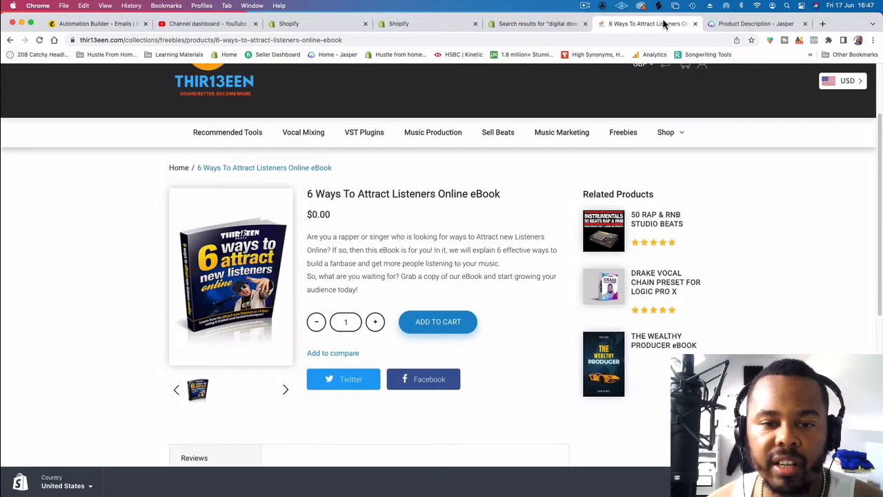
left_click(304, 23)
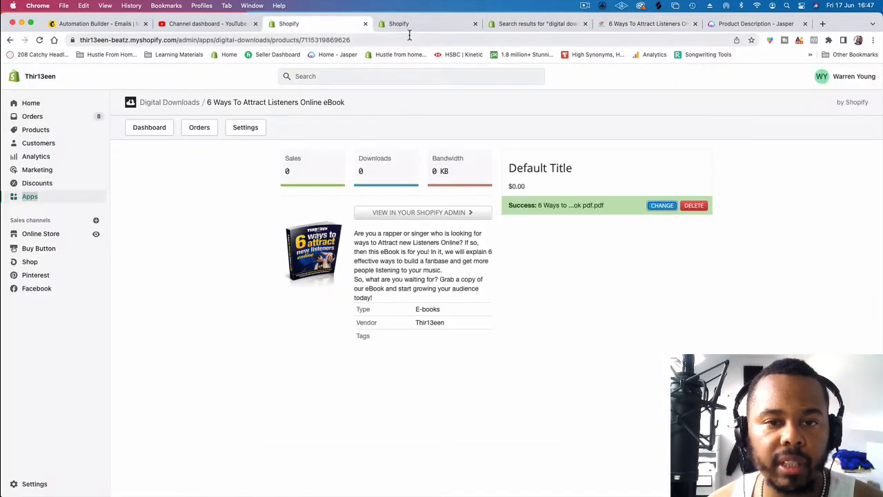
left_click(405, 24)
left_click(523, 24)
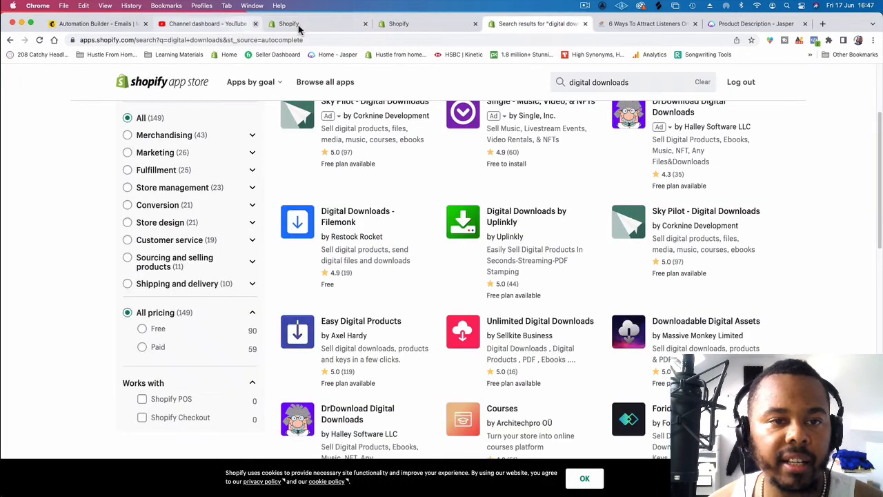
left_click(96, 23)
left_click(287, 205)
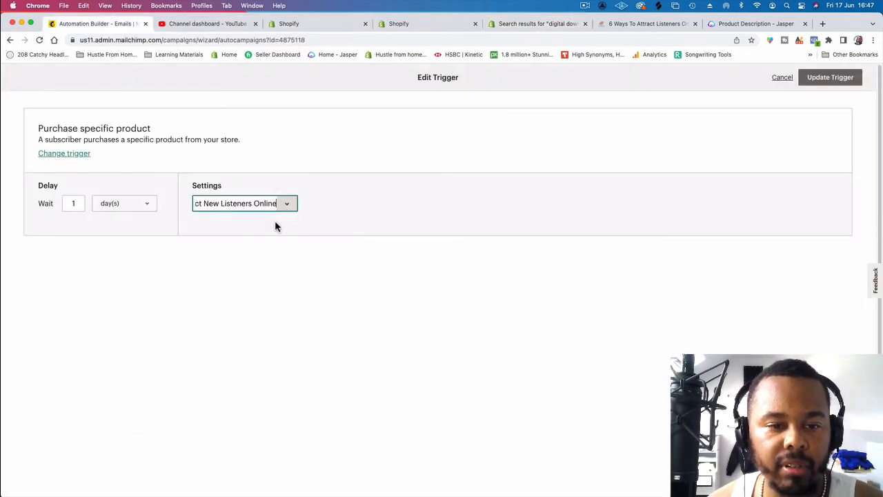
left_click(266, 202)
type("6")
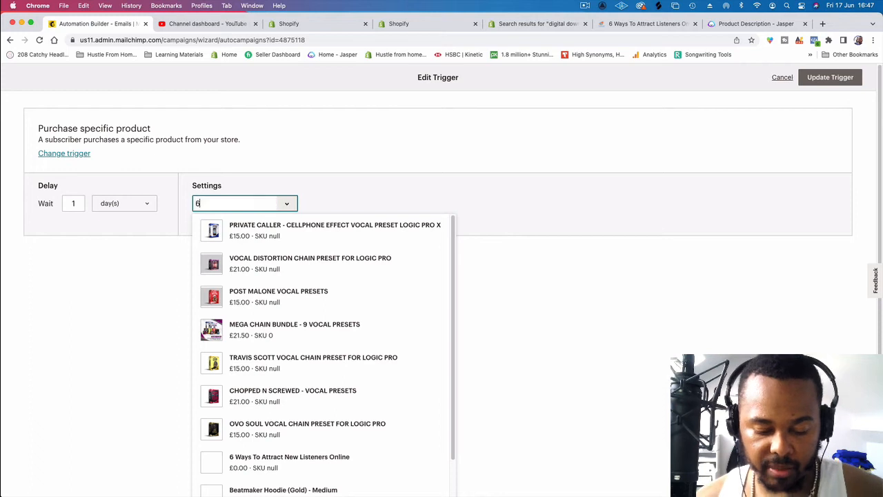
type(" ways")
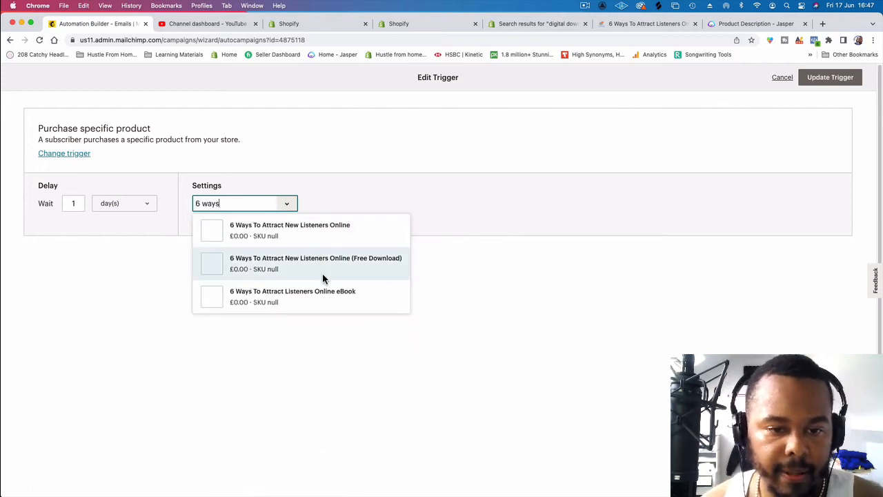
left_click(324, 297)
left_click(270, 254)
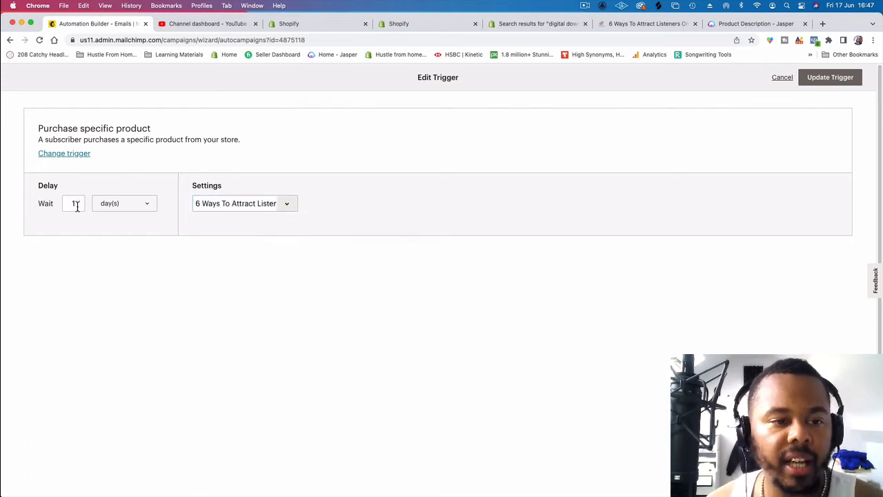
Step: Try an immediate delay for the purchase trigger and return the delay to 1 day
left_click(135, 205)
left_click(132, 187)
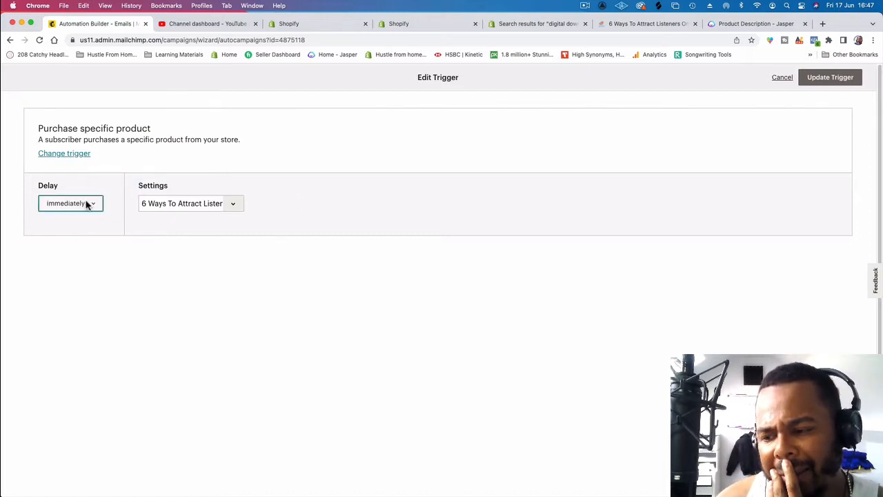
left_click(88, 205)
left_click(85, 258)
left_click(73, 210)
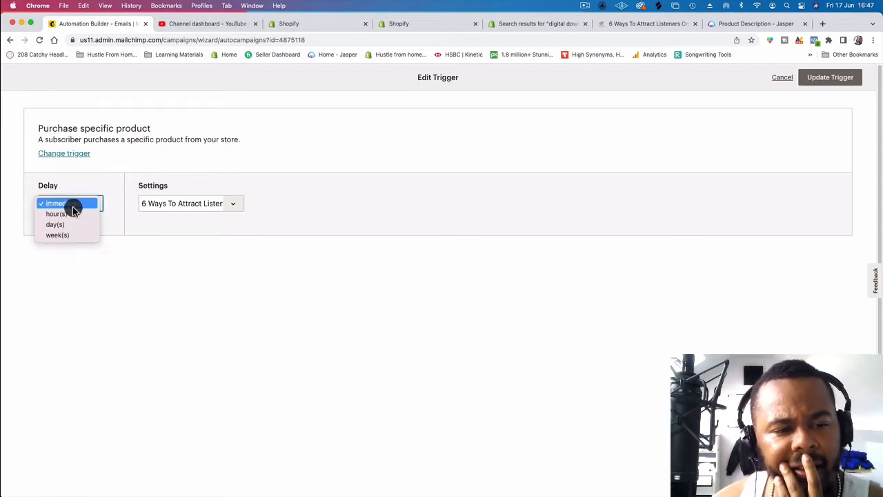
left_click(74, 225)
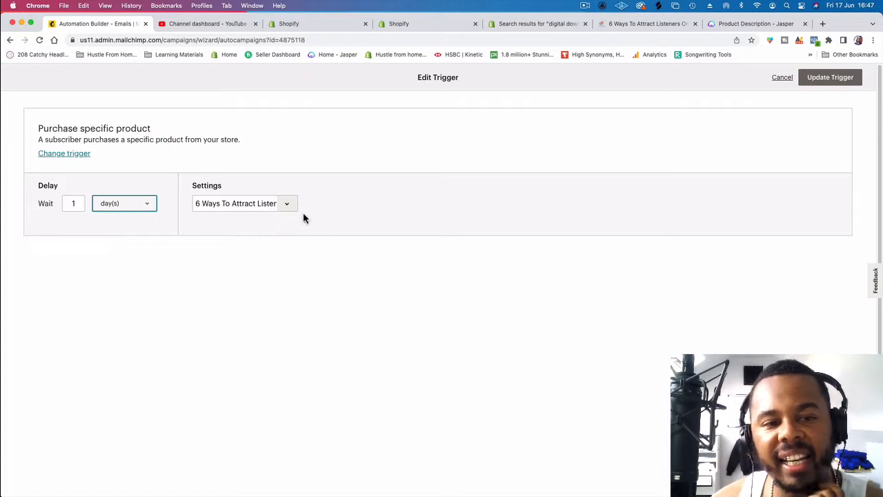
Step: Save the purchase trigger with its 1-day delay and start designing the workflow email
left_click(833, 77)
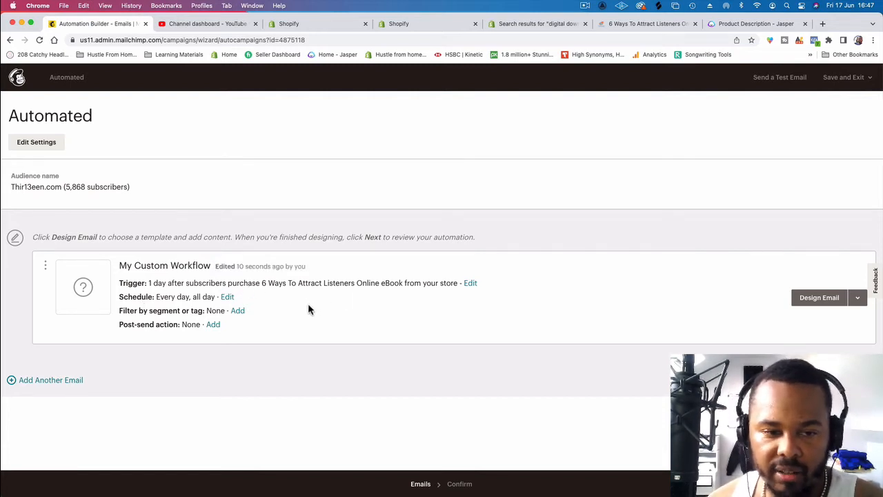
left_click(829, 306)
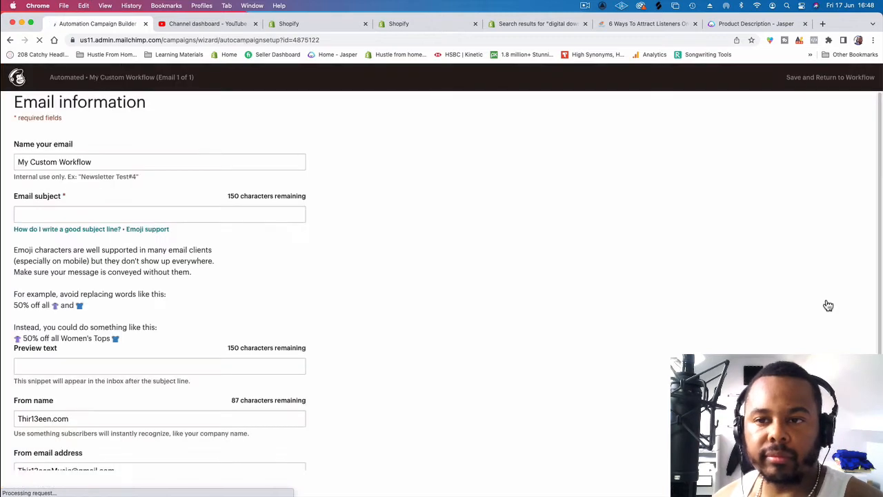
Step: Name the email "First email automation - 6 ways ebook", declining the feedback survey
left_click(77, 163)
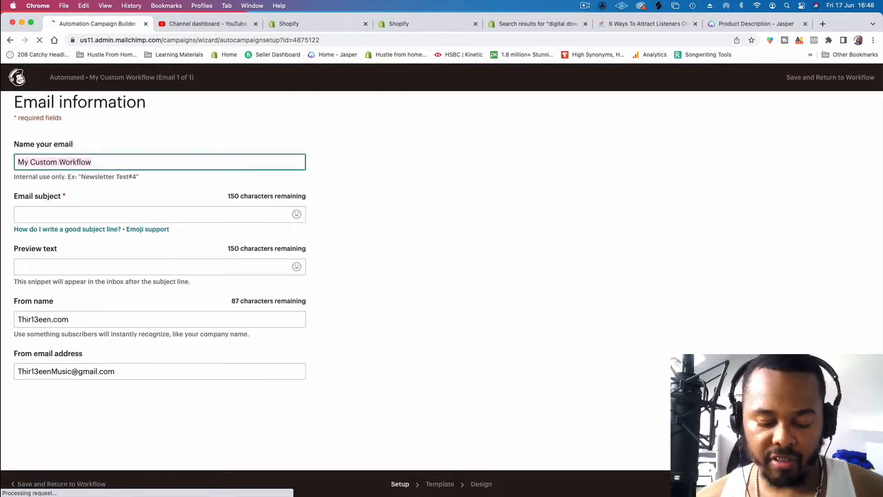
key("BackSpace")
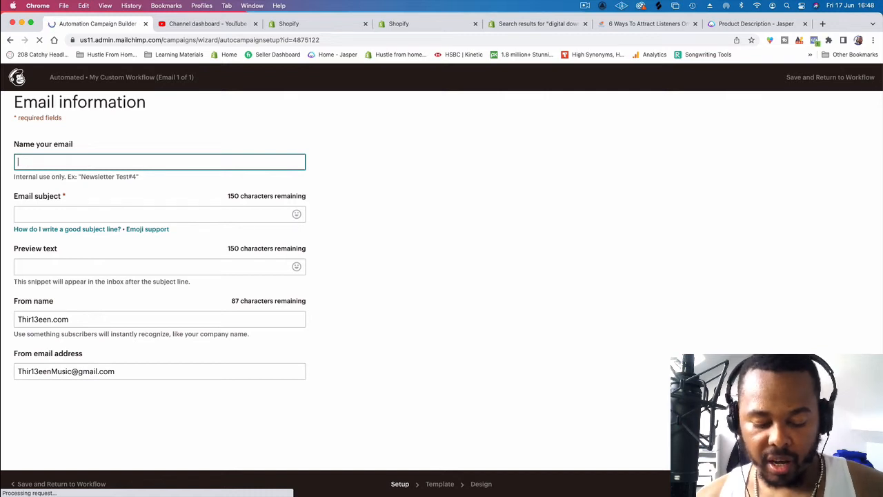
type("Friu")
key("BackSpace")
key("BackSpace")
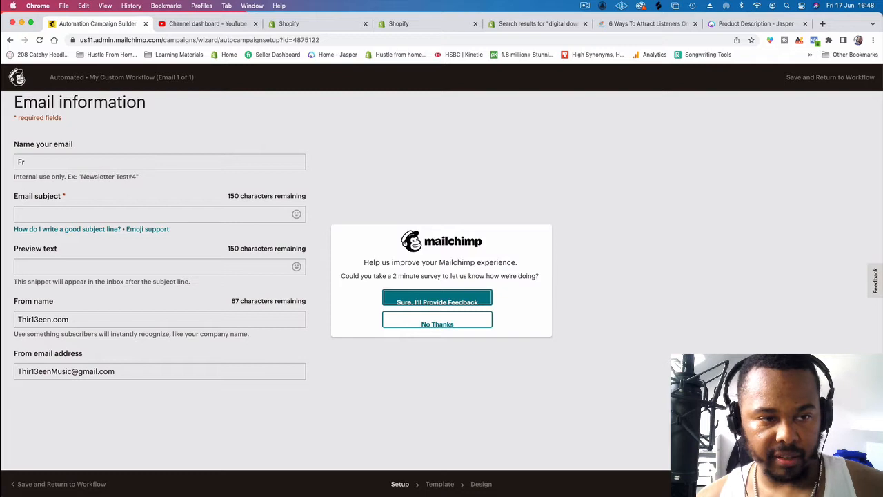
left_click(422, 320)
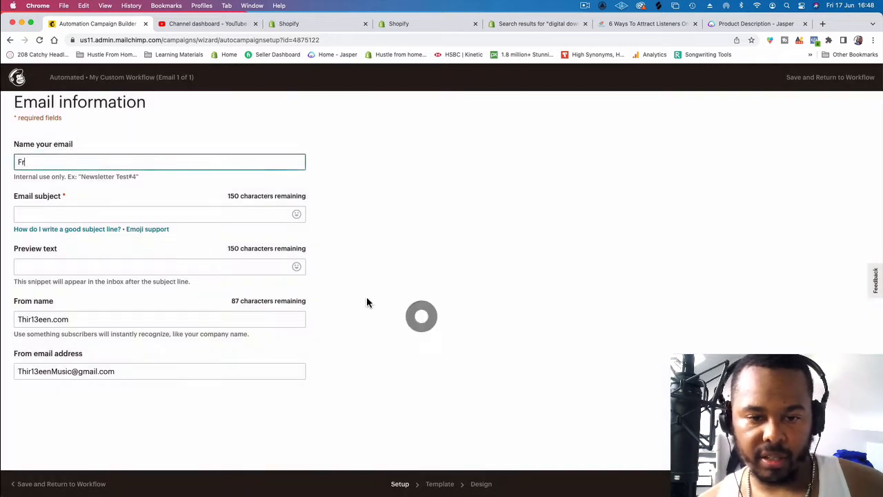
left_click(159, 159)
key("BackSpace")
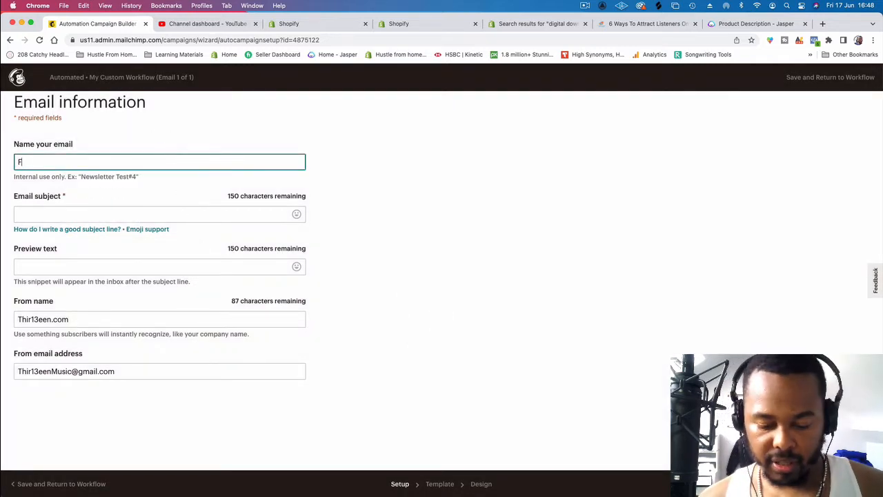
type("irst email ")
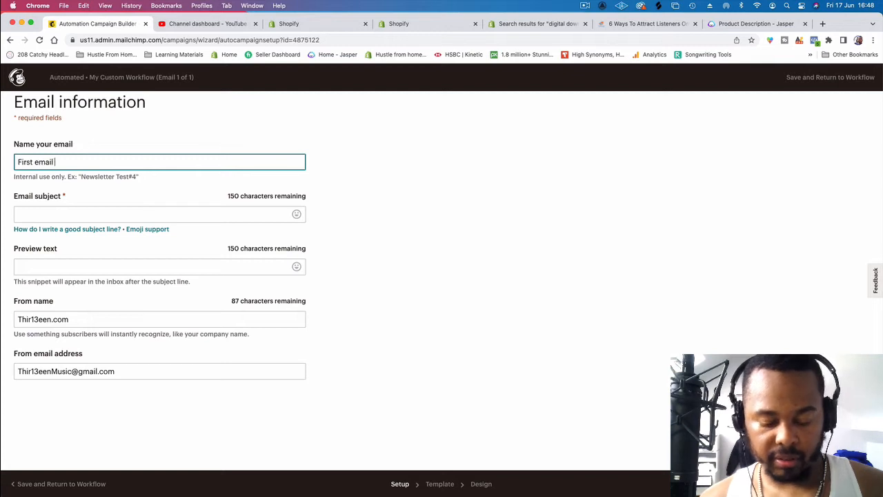
type("automation -")
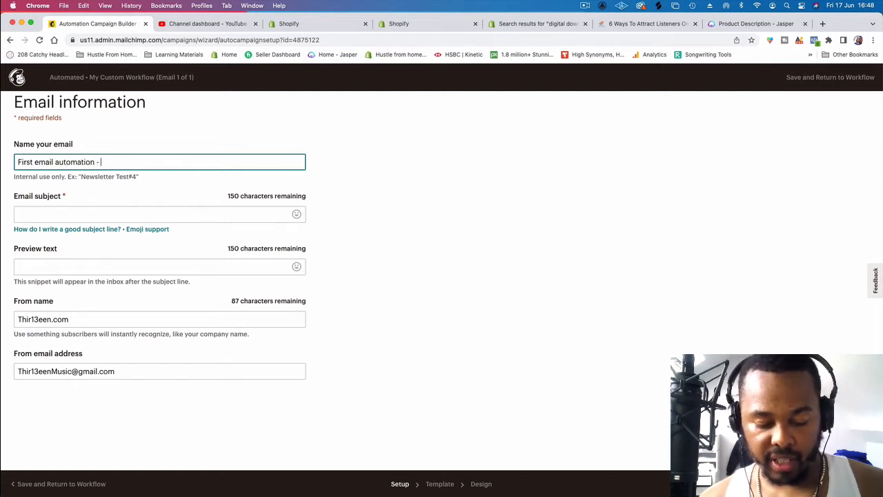
type(" 6 ways ebook")
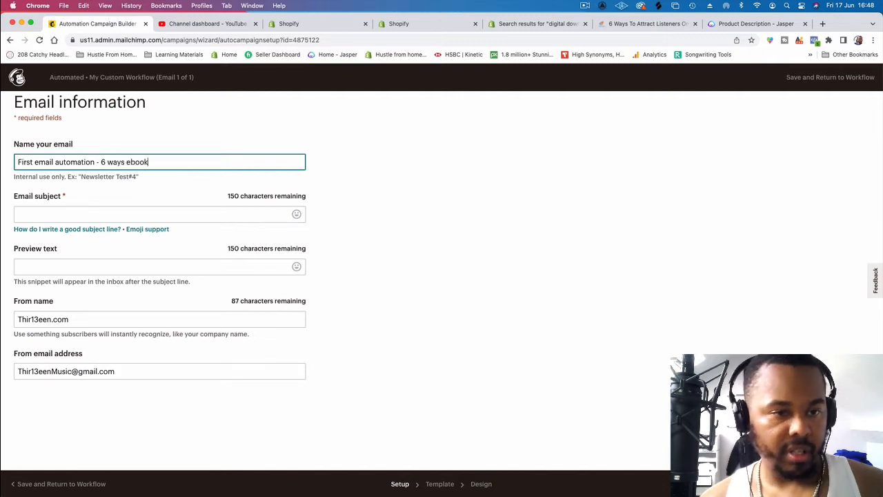
Step: Shorten the email's from name to Thir13een and try to continue to the template selection
left_click(145, 209)
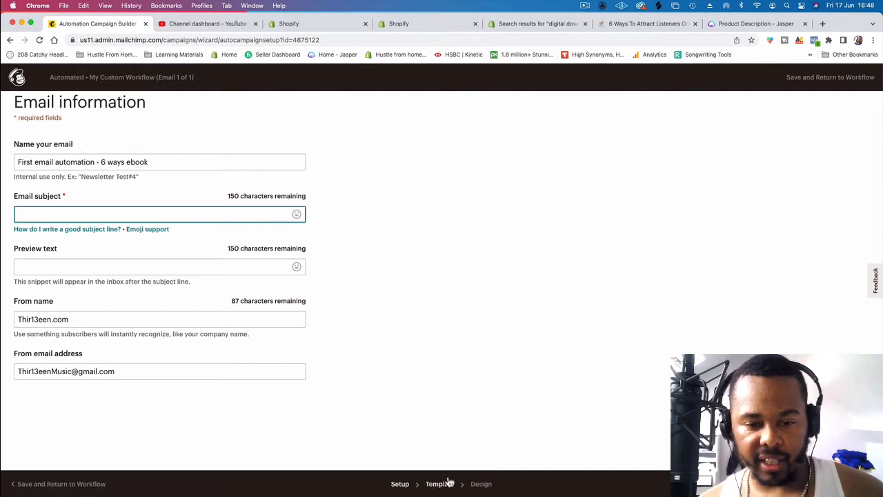
left_click(98, 321)
key("BackSpace")
key("BackSpace")
key("BackSpace")
key("BackSpace")
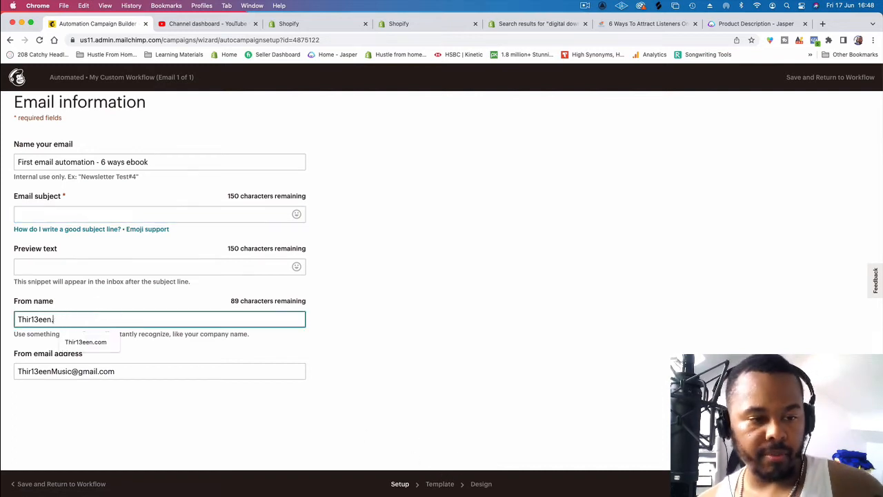
left_click(526, 379)
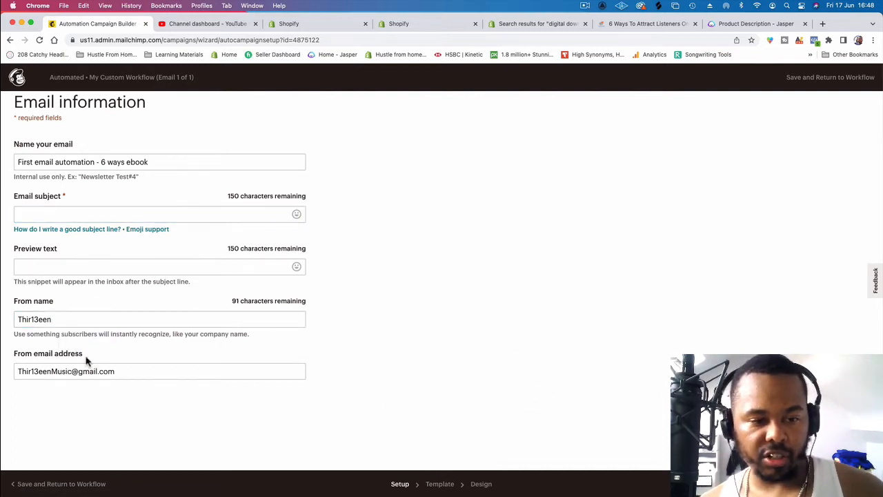
left_click(440, 483)
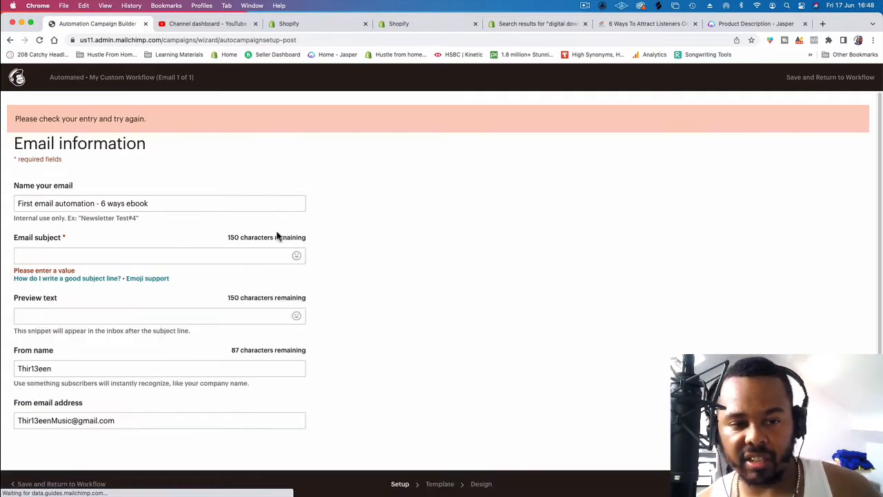
Step: Set the email subject to "6 ways to attract listeners online :)" and continue to the template selection
left_click(264, 254)
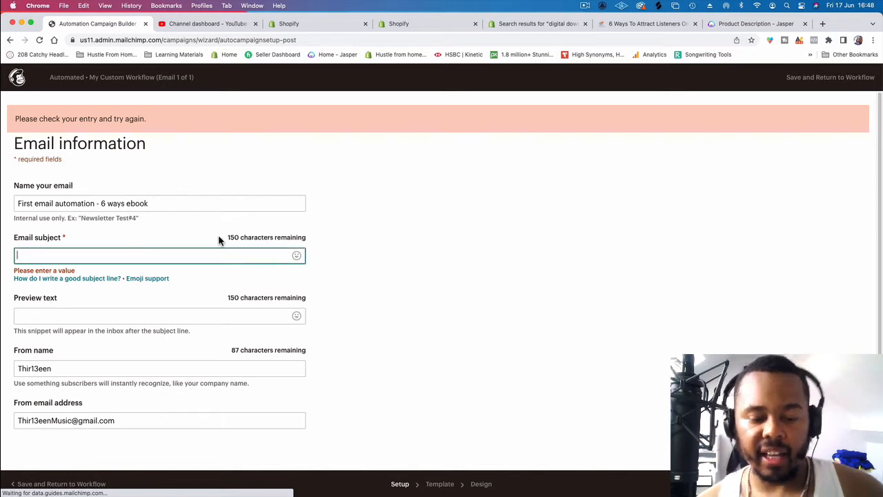
type("6 Ways")
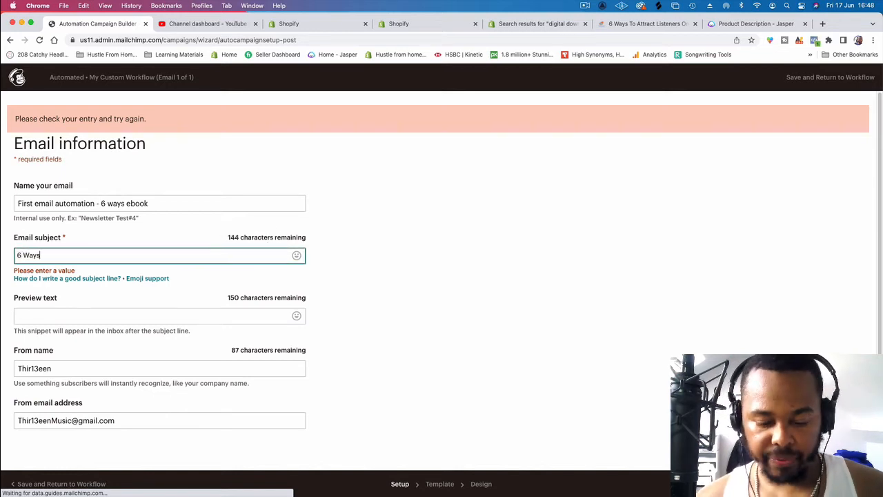
key("BackSpace")
key("BackSpace")
key("BackSpace")
key("BackSpace")
key("BackSpace")
type("way")
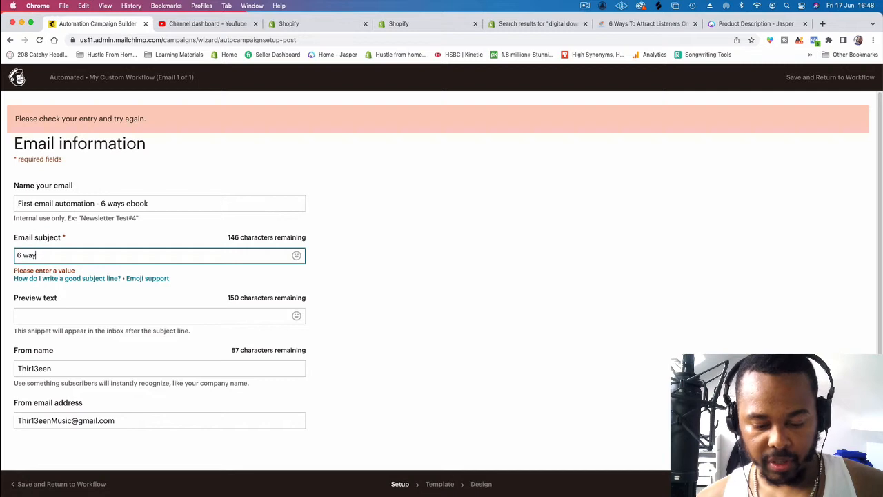
type("s to attra")
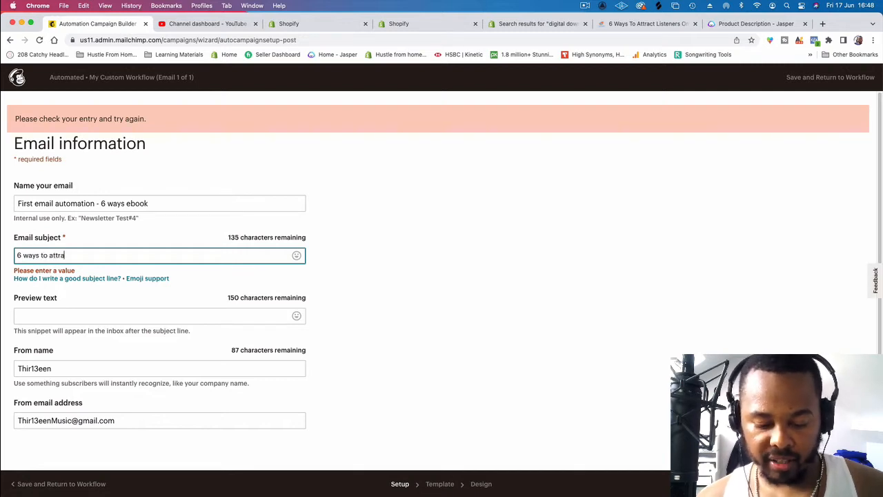
type("ct liste")
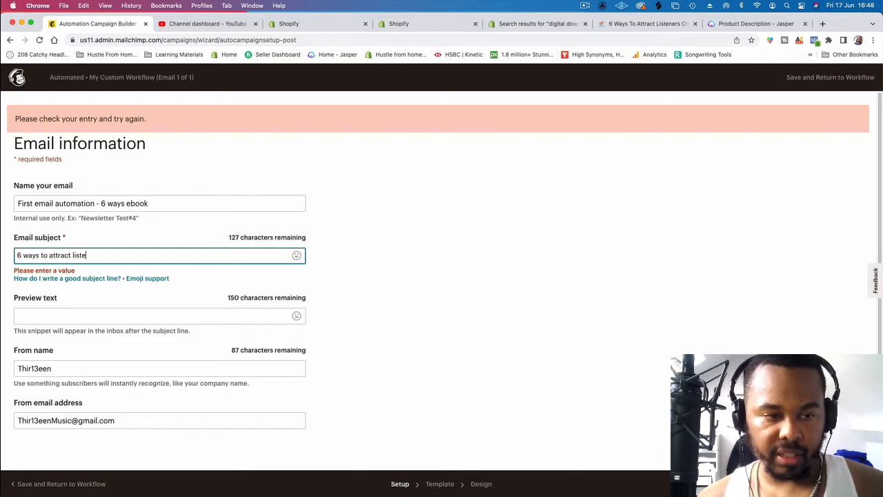
type("ners ")
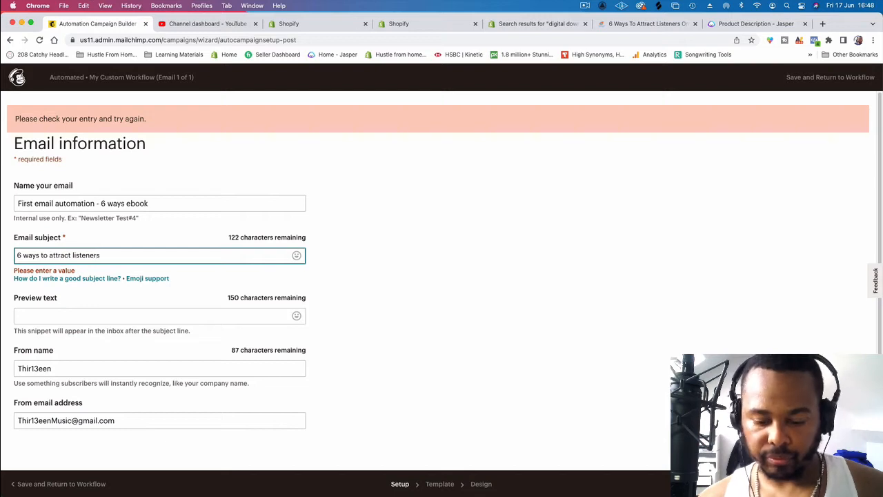
type("online :)")
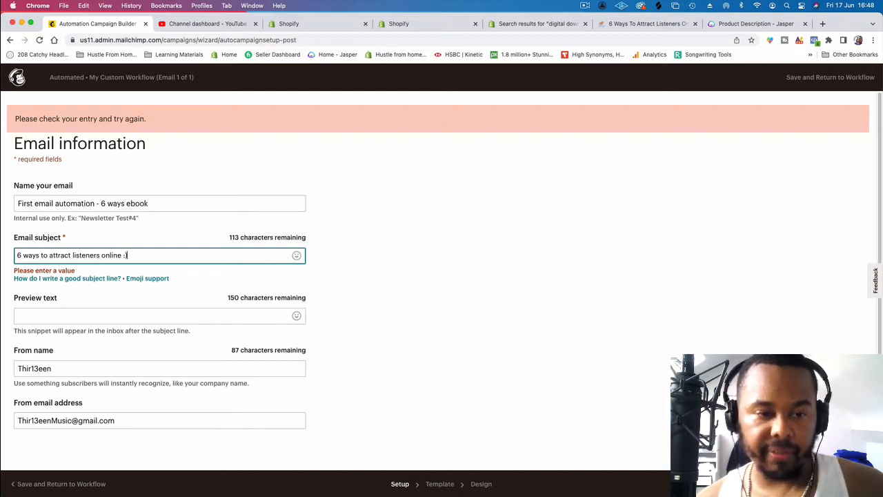
left_click(858, 484)
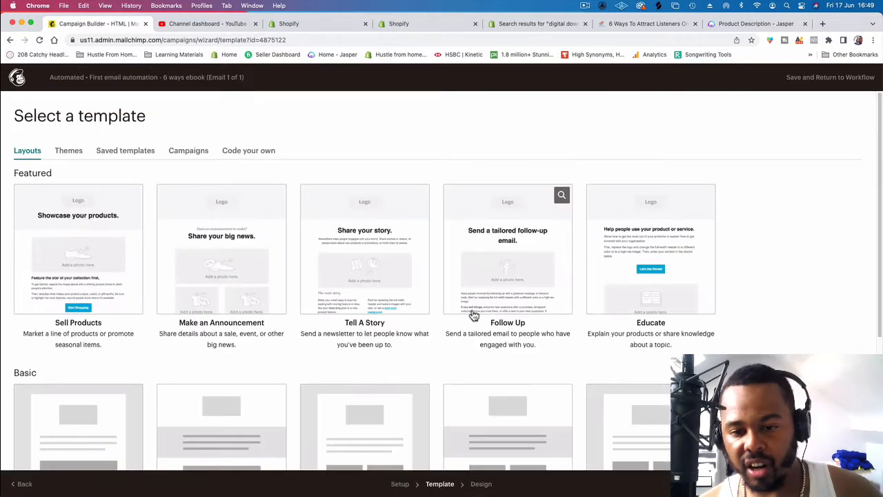
Step: Choose the text-only layout without logo or images from the Basic templates
scroll(419, 356, "down", 2)
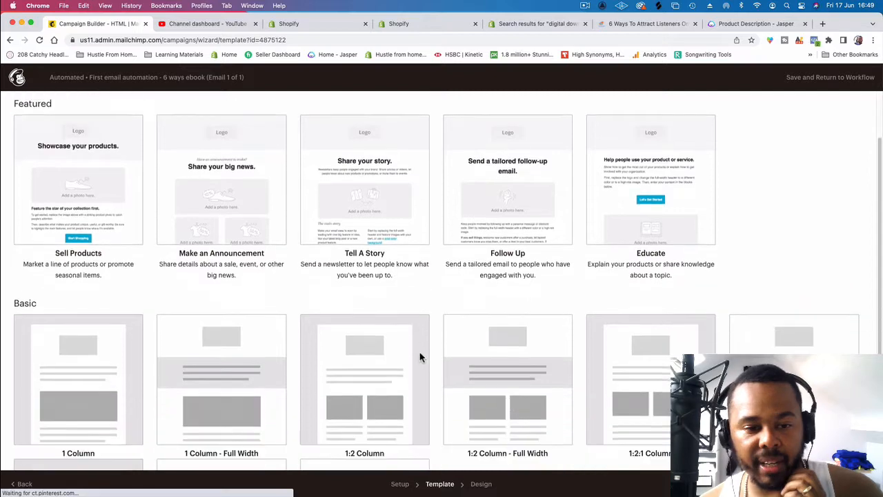
scroll(419, 356, "down", 3)
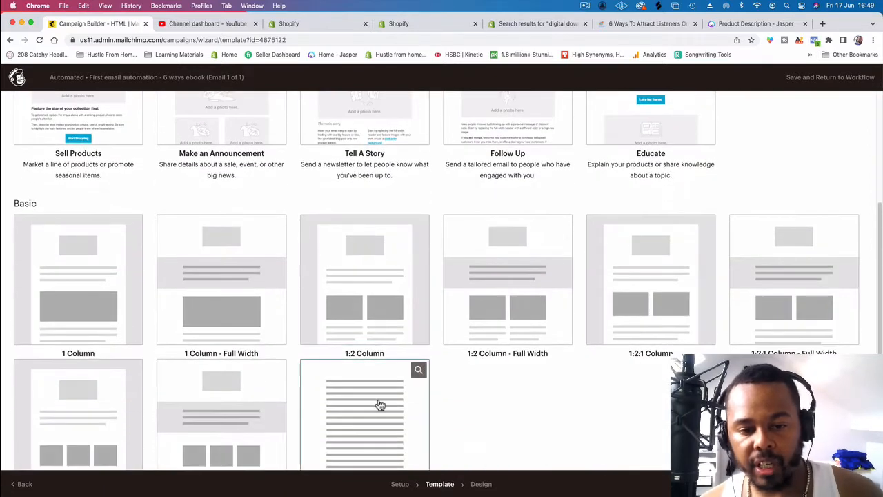
scroll(380, 405, "down", 1)
left_click(370, 364)
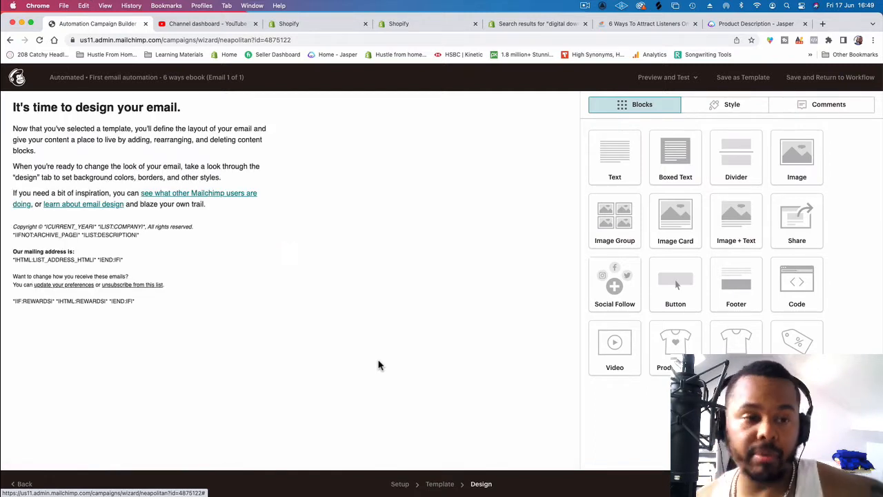
Step: Open the body text block for editing and delete the "It's time to design your email." heading block
mouse_move(148, 173)
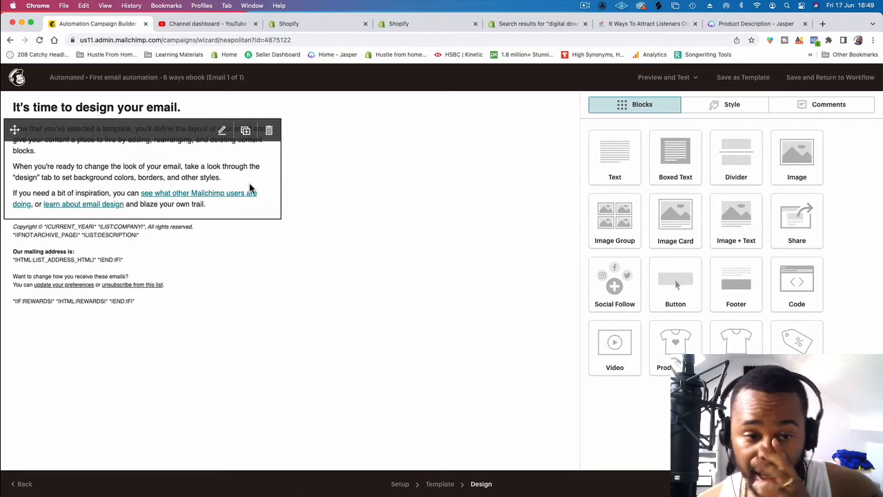
left_click(244, 148)
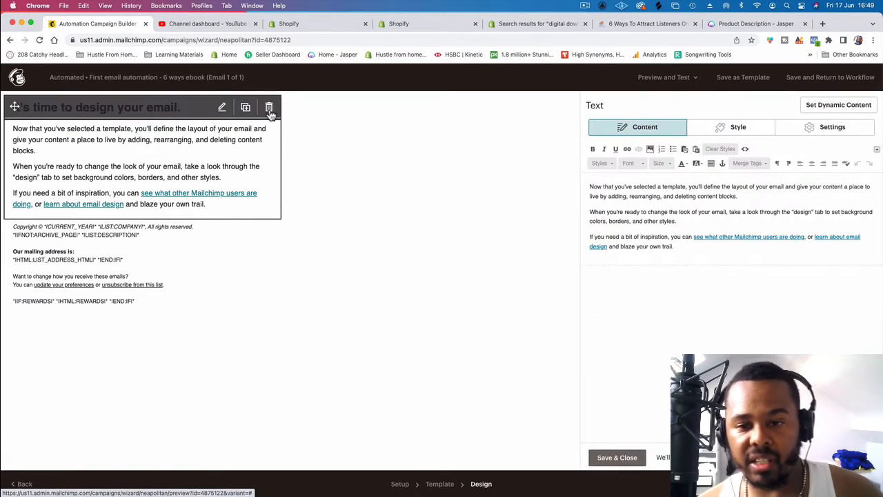
left_click(269, 108)
left_click(335, 318)
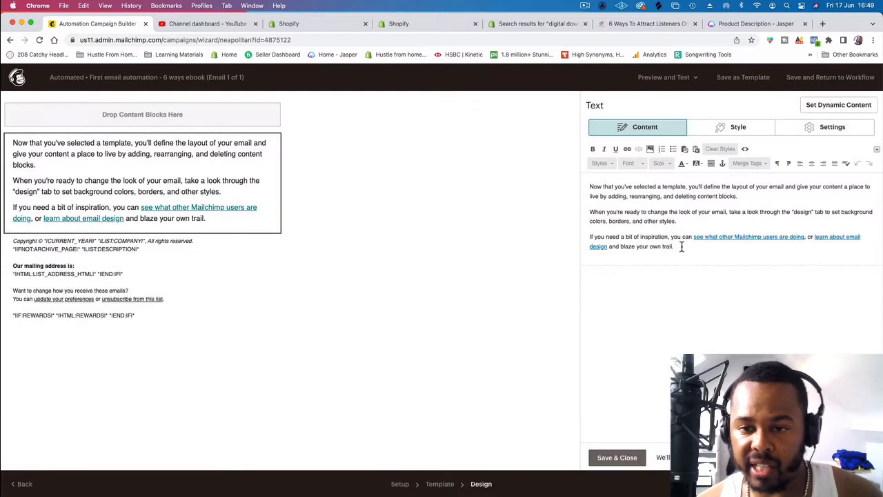
Step: Replace the placeholder body text with the greeting "What's good" followed by the first-name merge tag *|FNAME|*, and add a new line below
left_click_drag(682, 246, 585, 175)
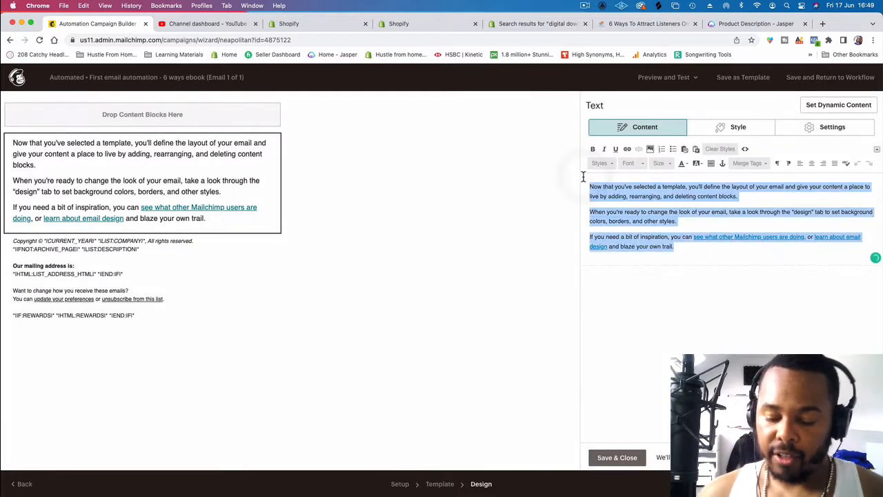
key("BackSpace")
type("Whats good")
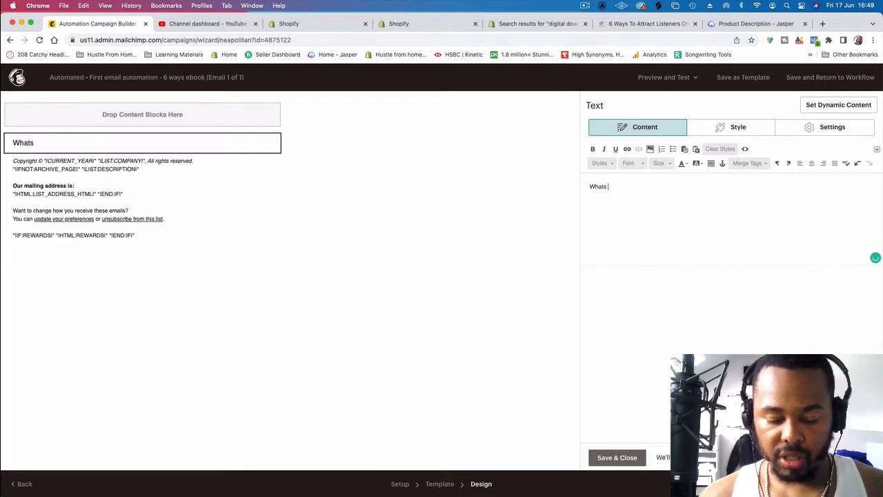
left_click(745, 163)
left_click(753, 213)
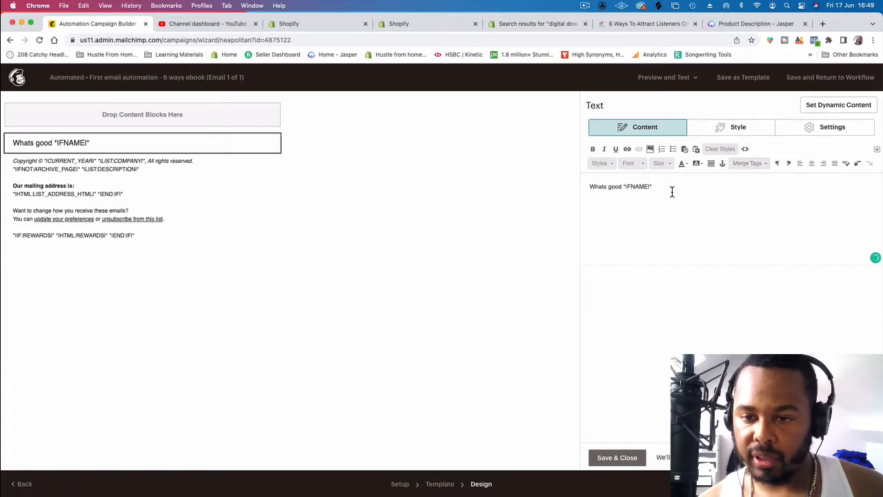
key("Return")
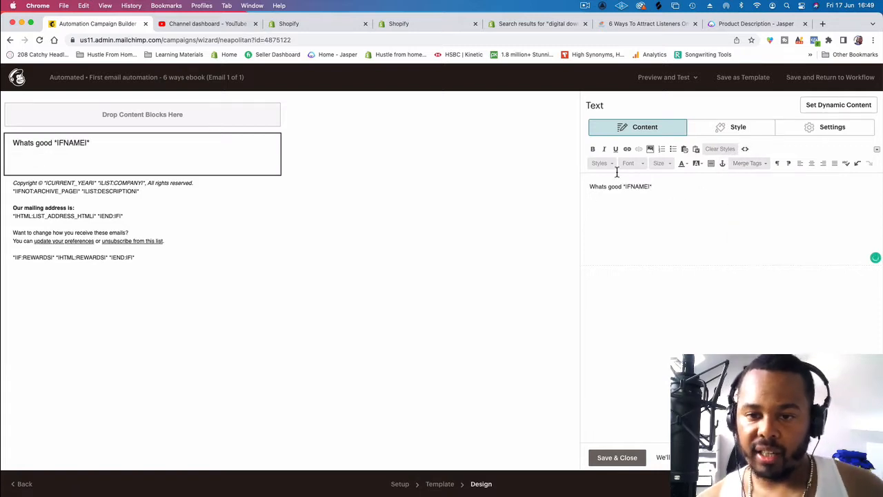
left_click(603, 186)
type("'")
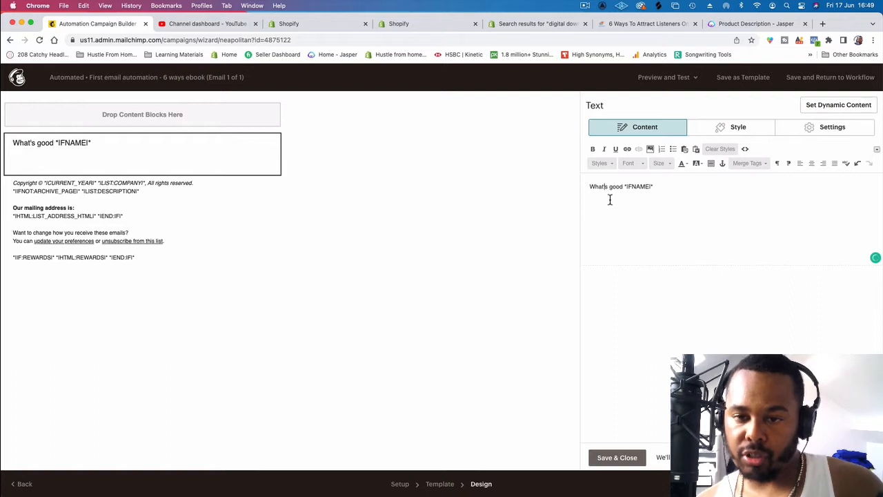
Step: Write "Congrats on your 6 ways to attract listeners online ebook" as a separate line below the greeting
left_click(666, 191)
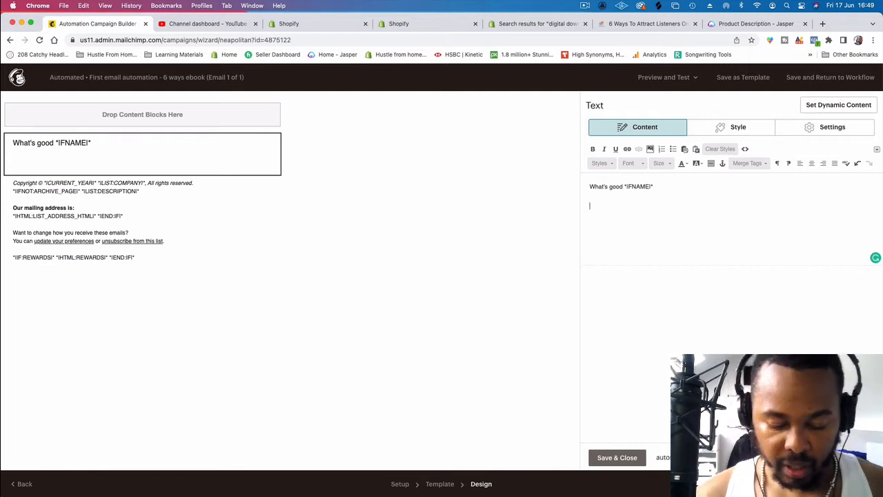
type("congar")
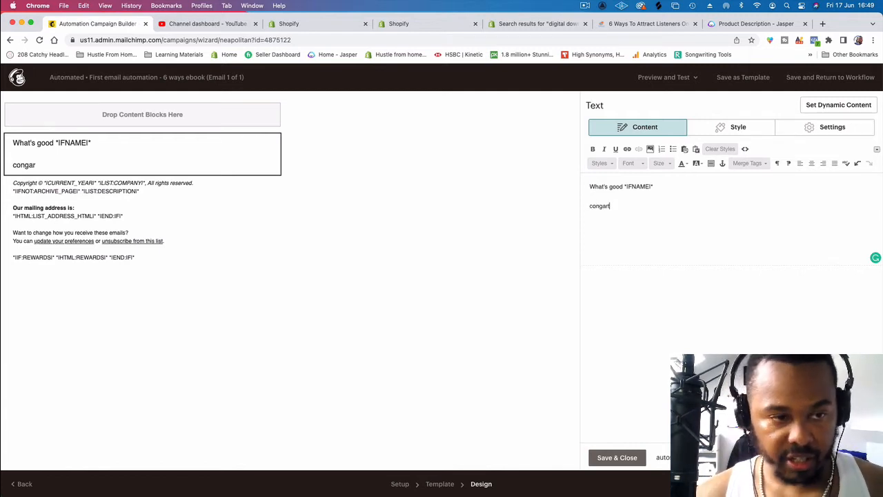
key("BackSpace")
key("BackSpace")
key("BackSpace")
type("Congrats ")
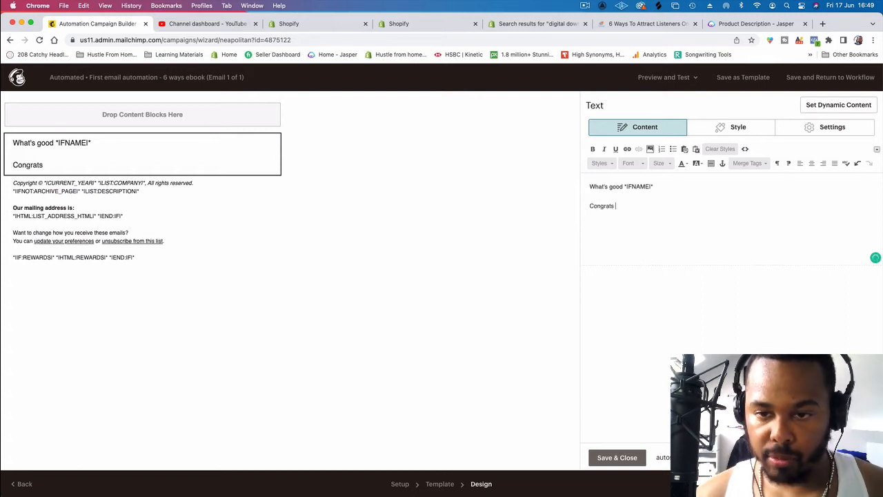
type("on your")
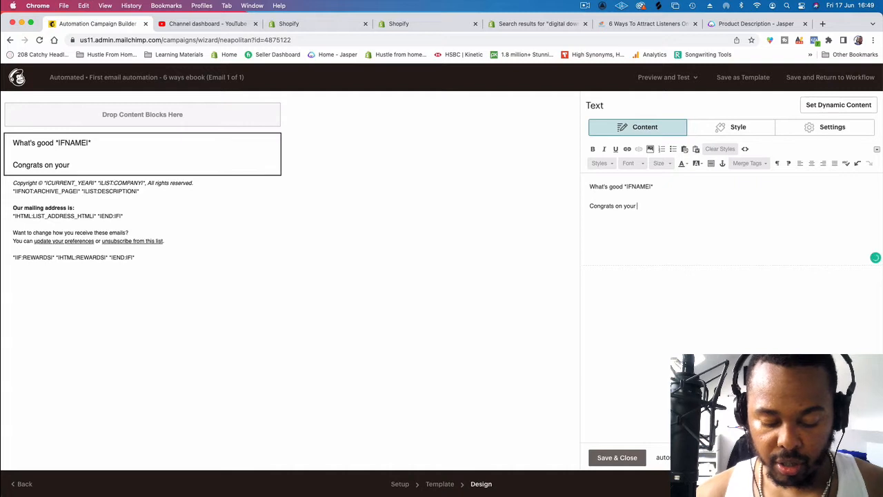
type(" 6 ways")
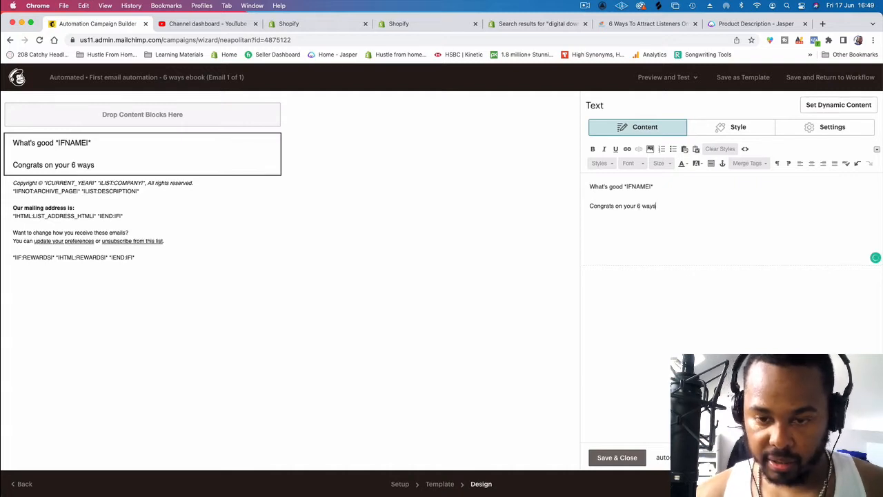
type(" to att")
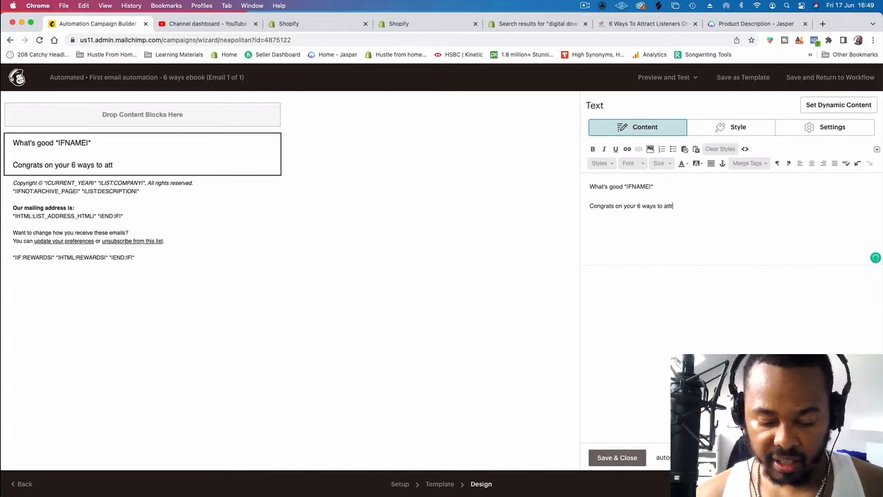
type("ract listen")
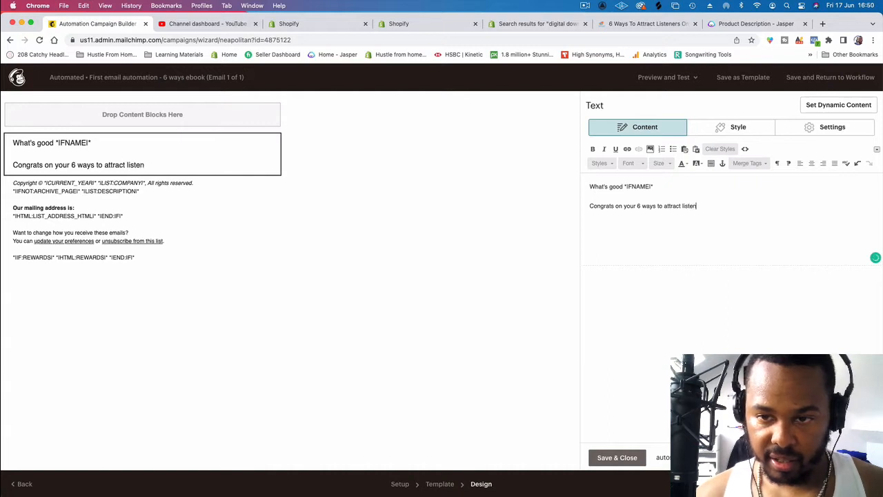
type("ers online ebook")
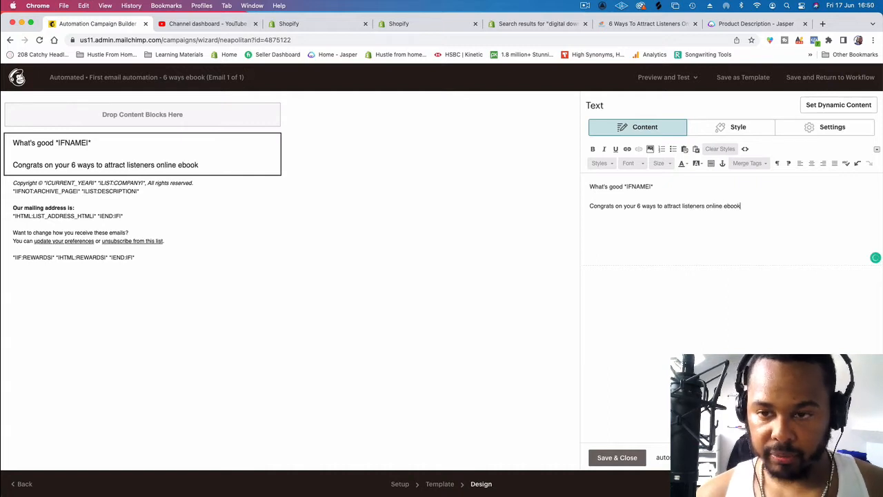
Step: Add a new paragraph reading "If you have any questions about what you read, im here to help"
key("Return")
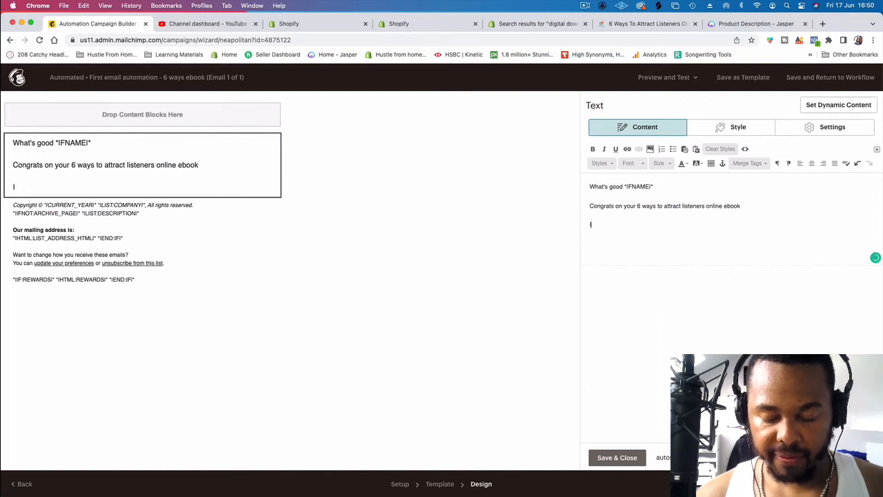
type("If you have any")
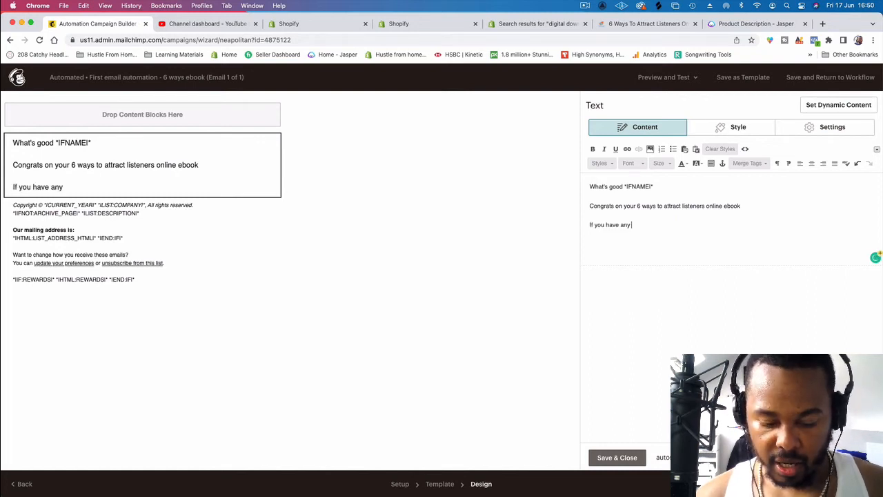
type(" querstion")
key("BackSpace")
key("BackSpace")
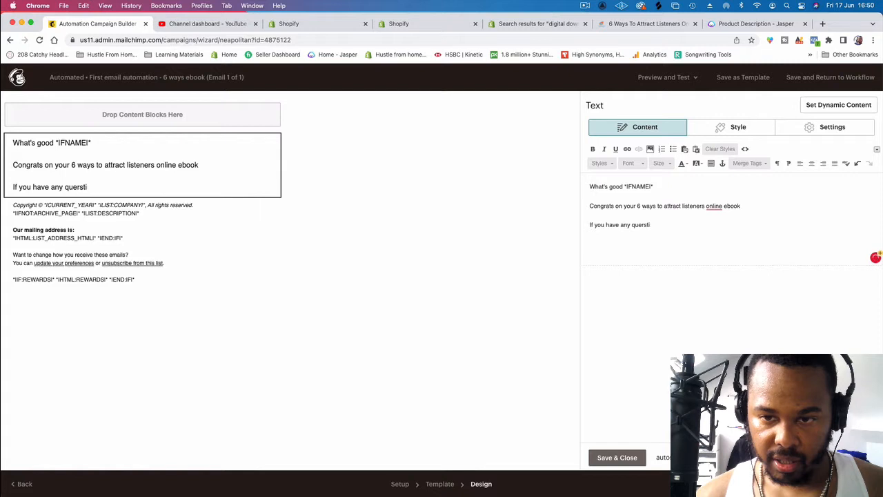
type("stion")
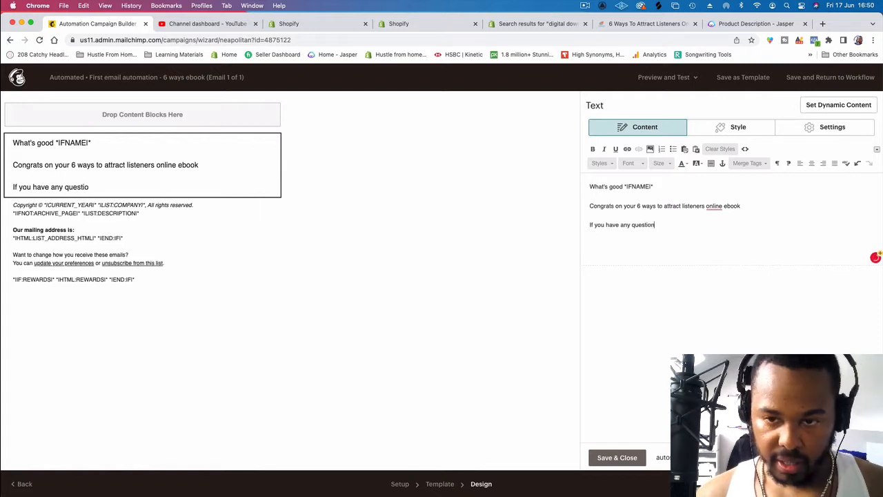
type("s about what you rea")
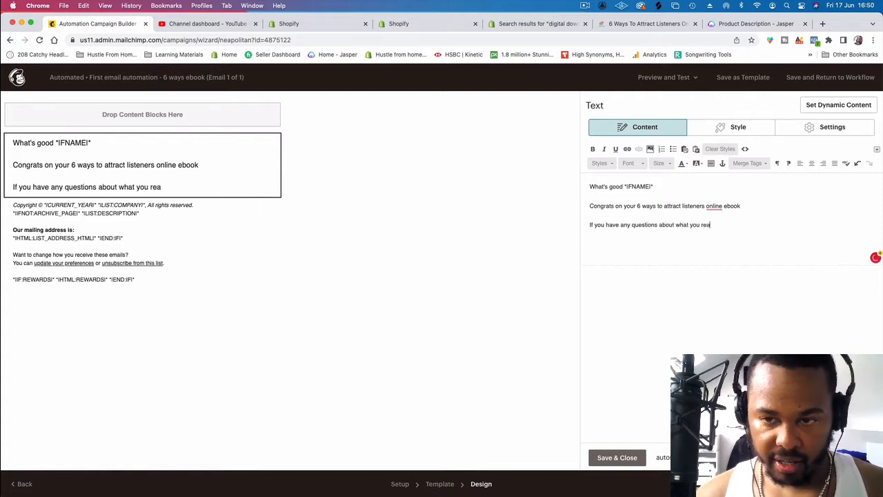
type("d, im")
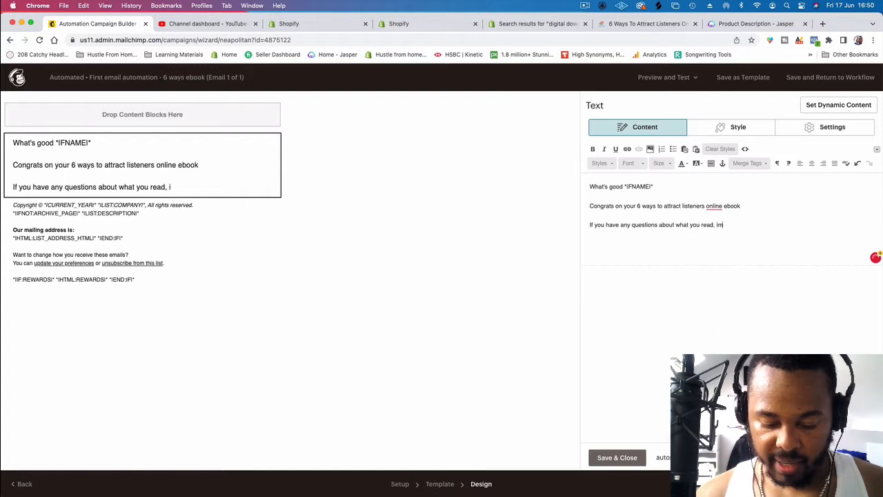
type(" here to helko")
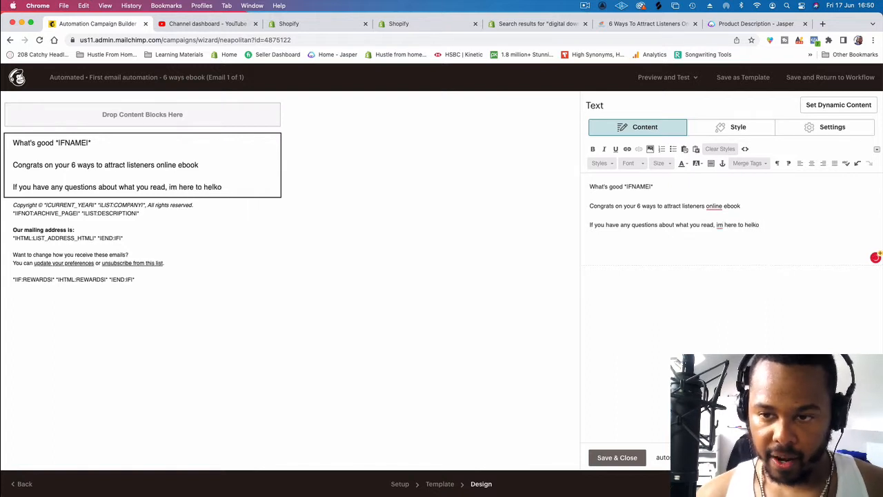
type("pp")
Step: Add the sign-off "Speak soon," in a new paragraph with "Thir13een" on the line beneath it
key("Return")
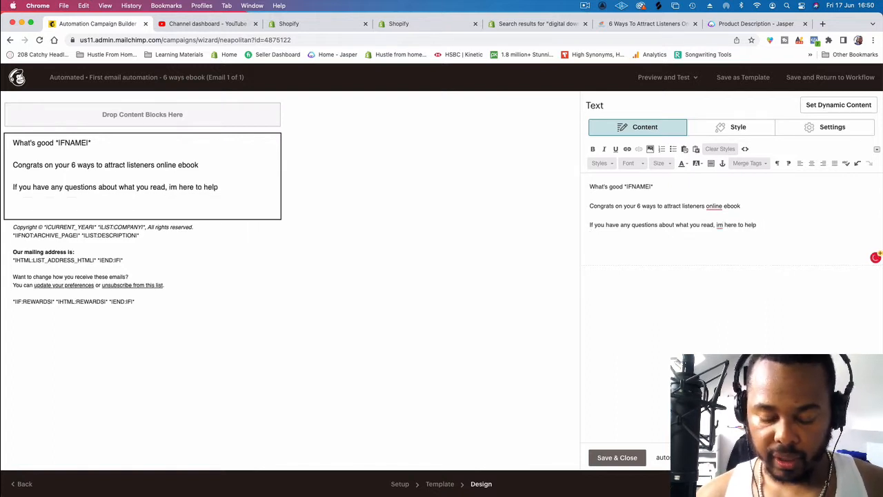
type("Sopeak")
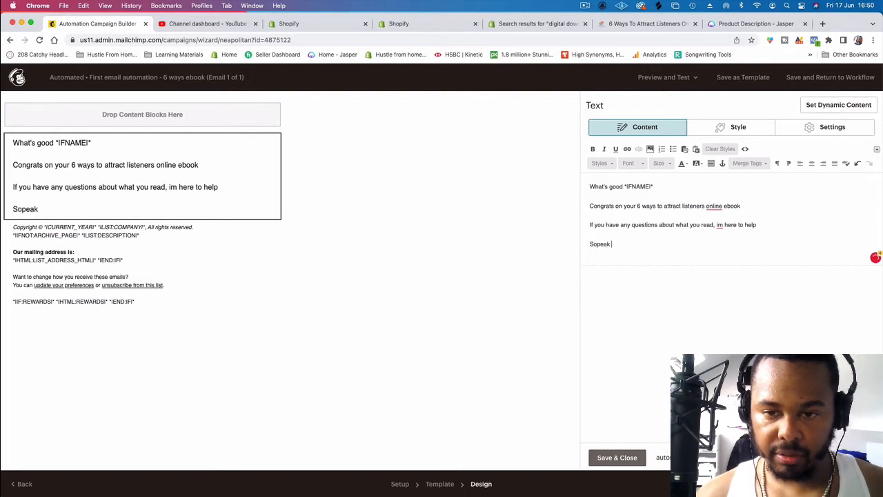
key("BackSpace")
key("BackSpace")
key("BackSpace")
key("BackSpace")
key("BackSpace")
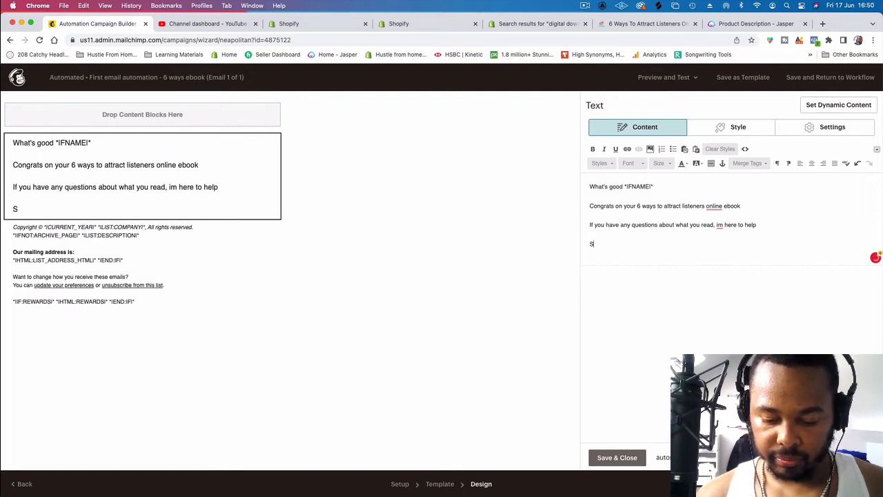
type("peak soon,")
key("Return")
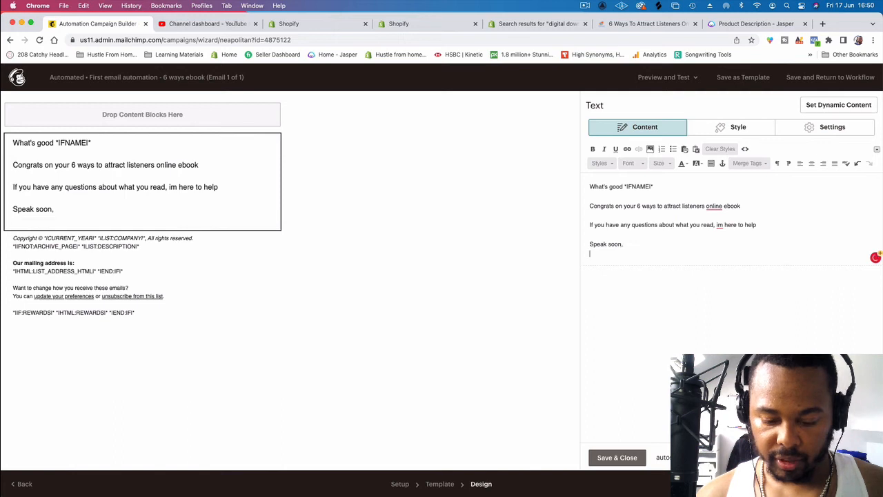
type("Thri13een")
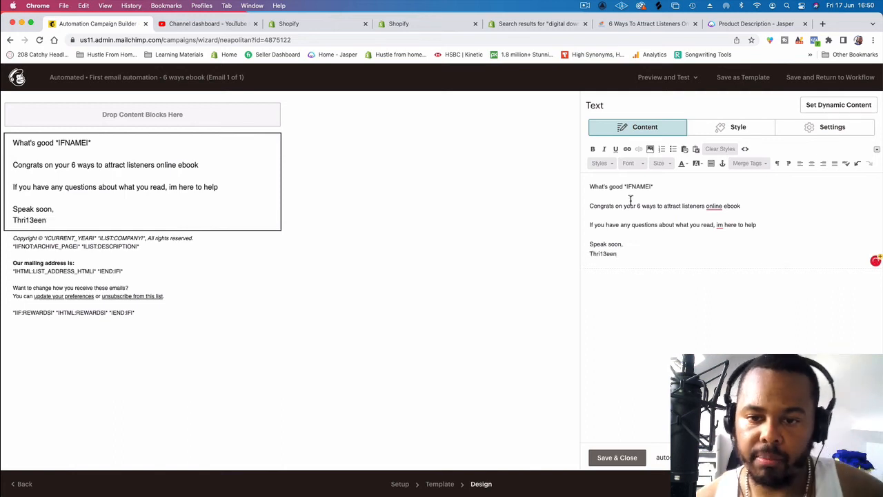
left_click(602, 253)
key("BackSpace")
key("BackSpace")
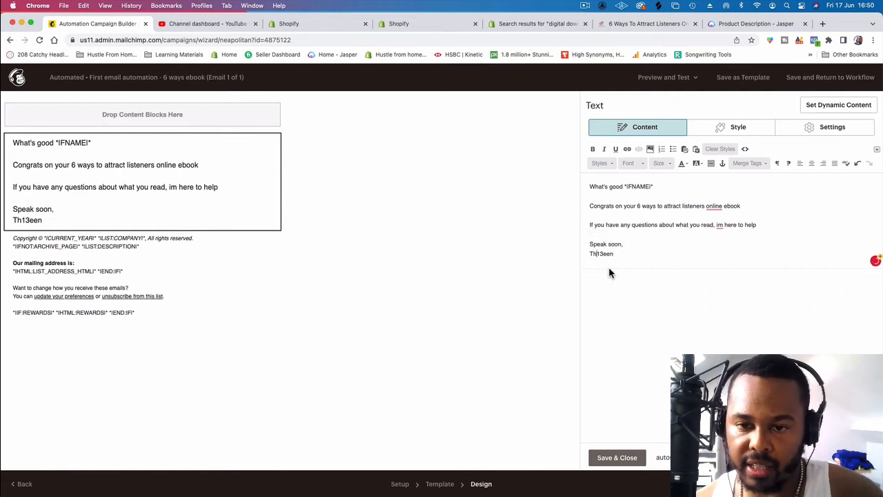
type("ir")
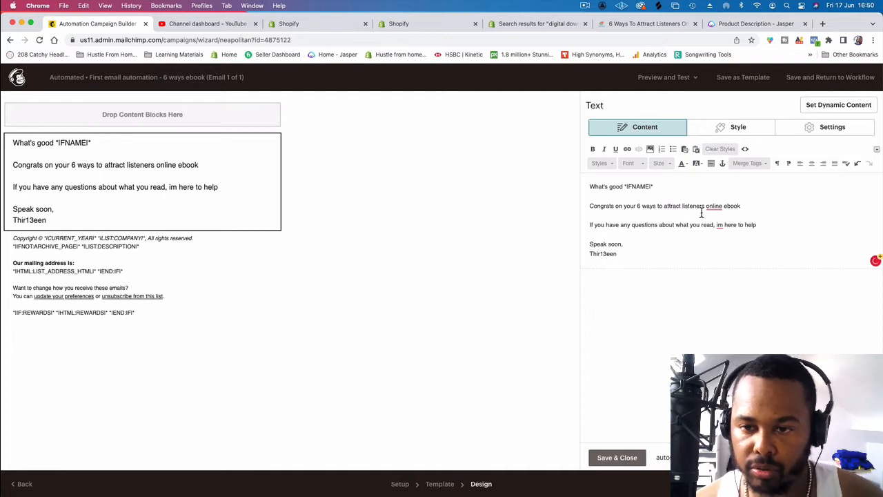
Step: Change "listeners" to "listener's" in the congratulations line and correct "im" to "I'm" in the questions line
mouse_move(710, 207)
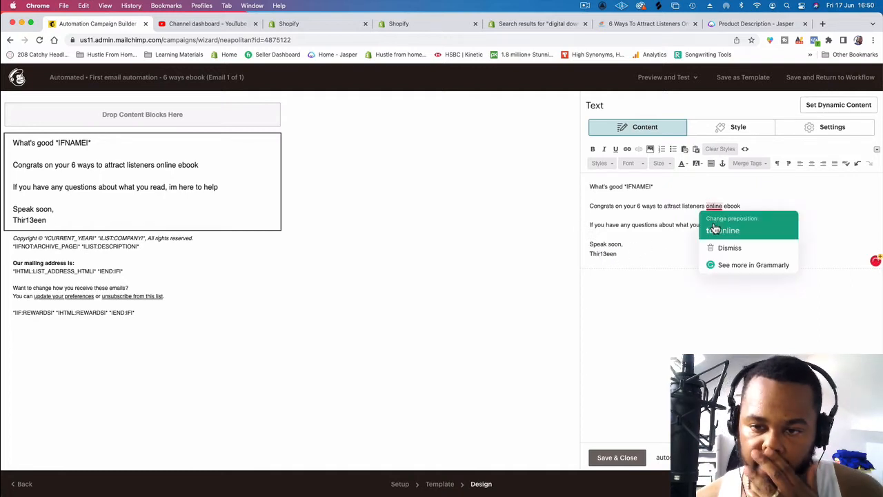
left_click(703, 206)
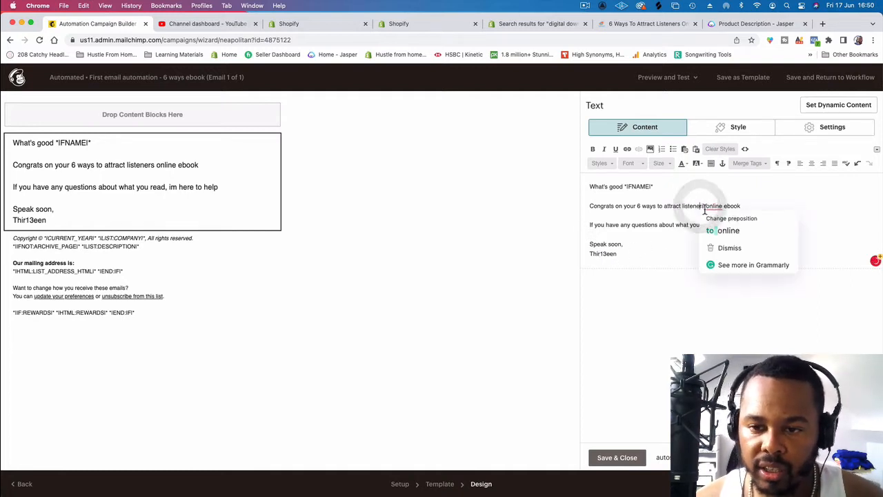
type("'")
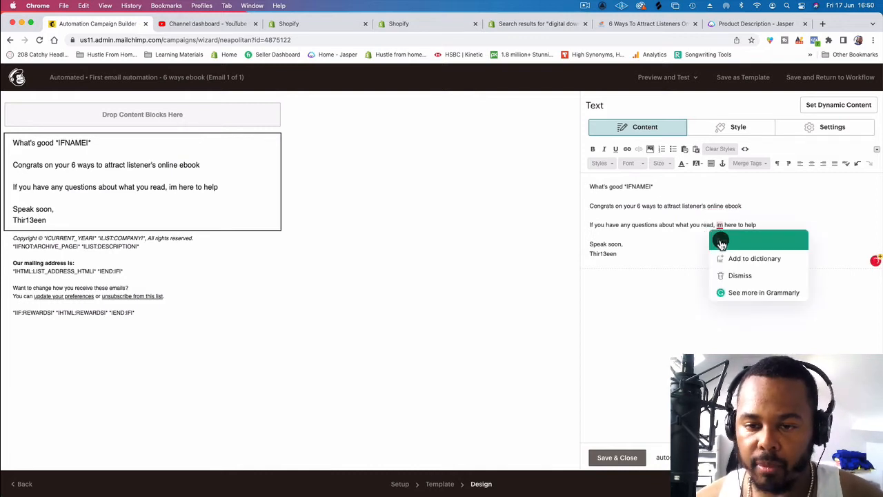
left_click(722, 241)
Step: Open the link settings for the text "6 ways to attract listener's online ebook" and switch to the eBook's Digital Downloads page in Shopify
left_click_drag(742, 207, 637, 206)
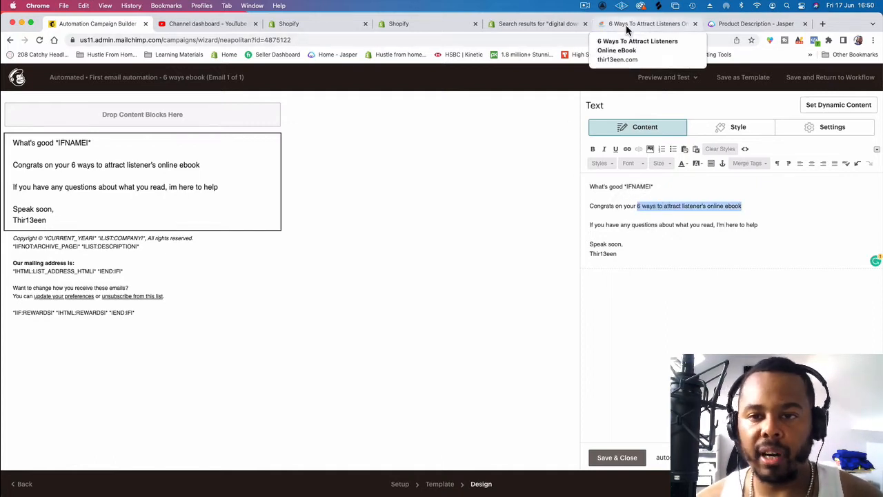
left_click(627, 148)
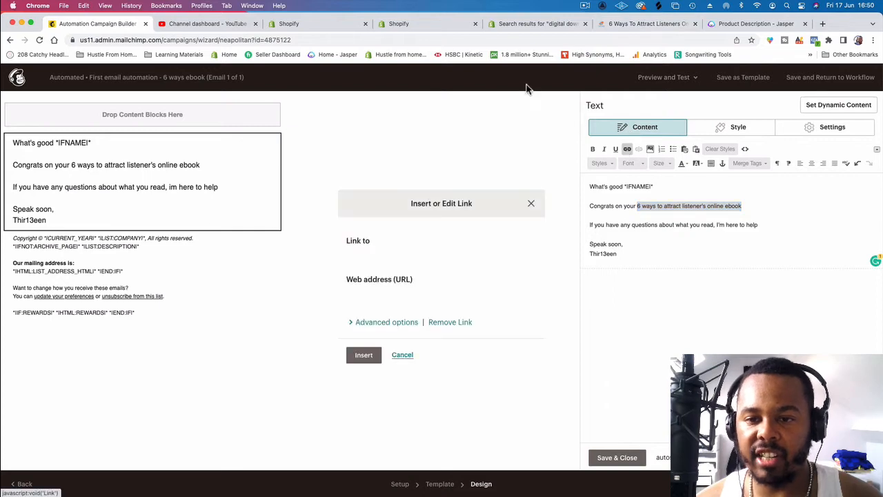
left_click(445, 36)
left_click(445, 29)
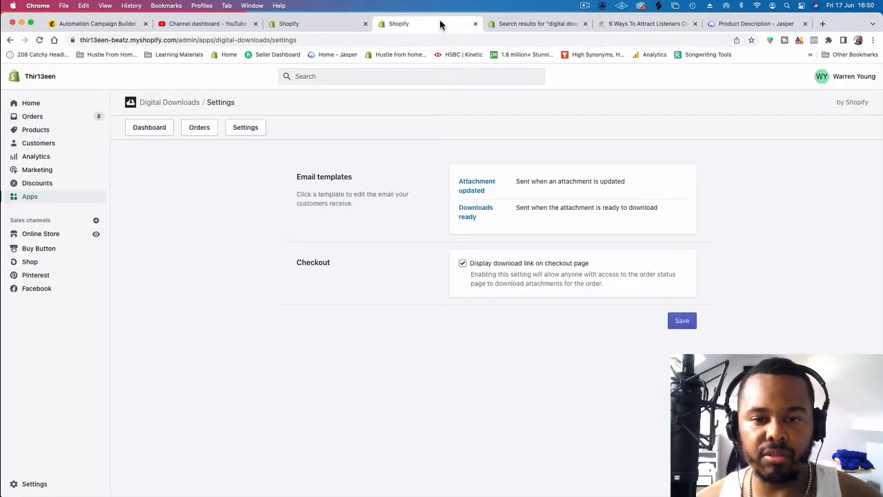
left_click(327, 25)
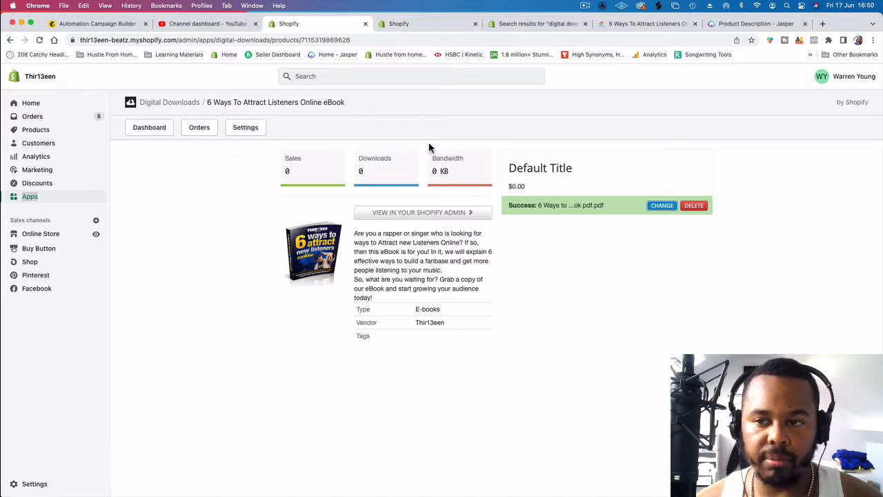
Step: Reload the eBook's Digital Downloads page and generate a manual download URL for its PDF attachment
left_click(611, 252)
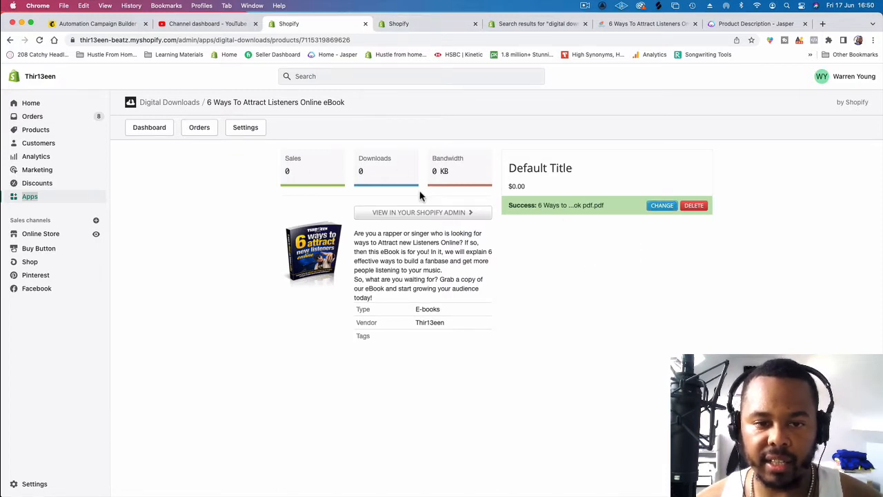
left_click(448, 40)
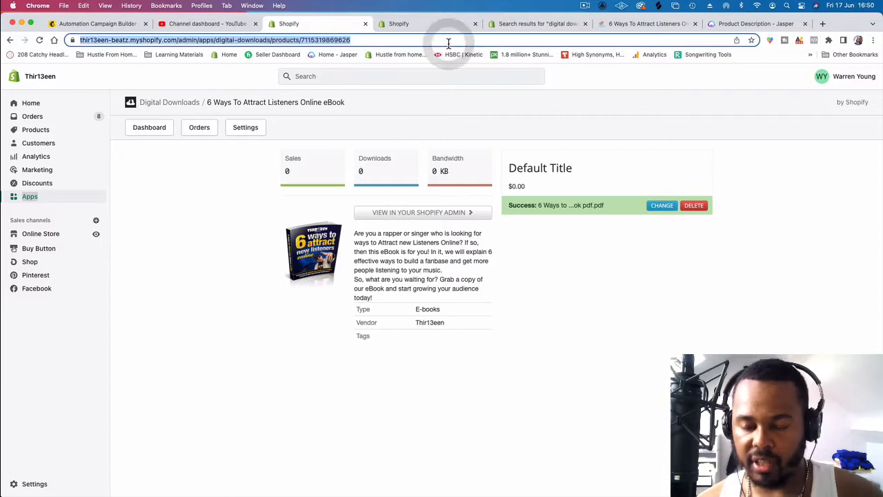
key("Return")
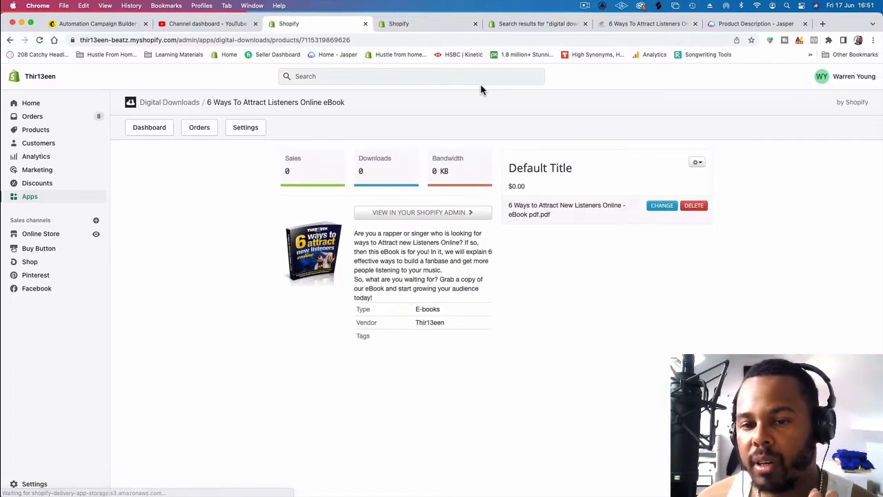
left_click(698, 164)
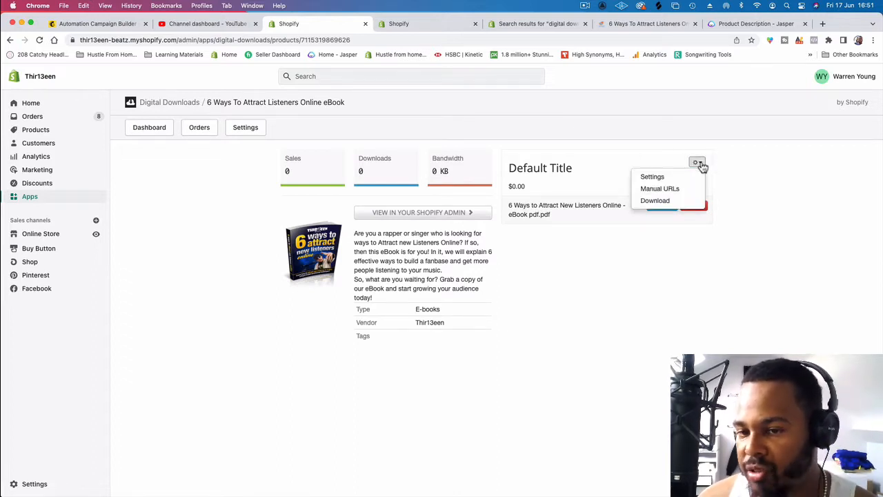
left_click(661, 189)
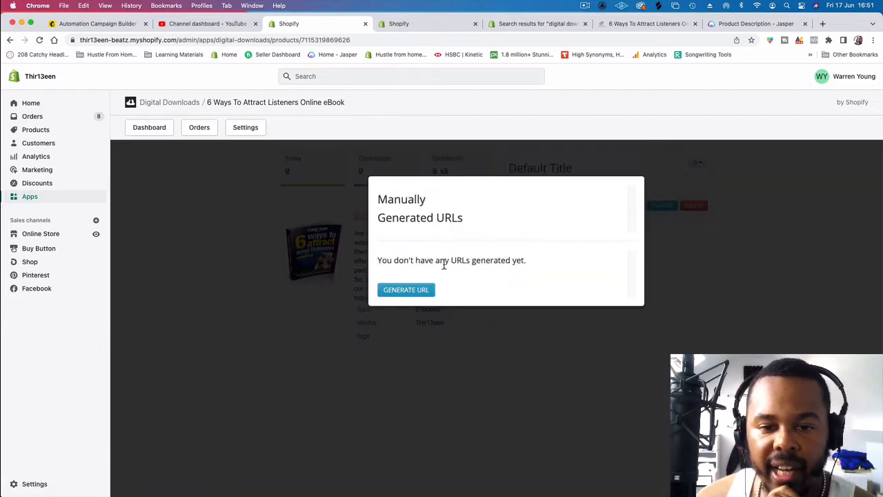
left_click(407, 291)
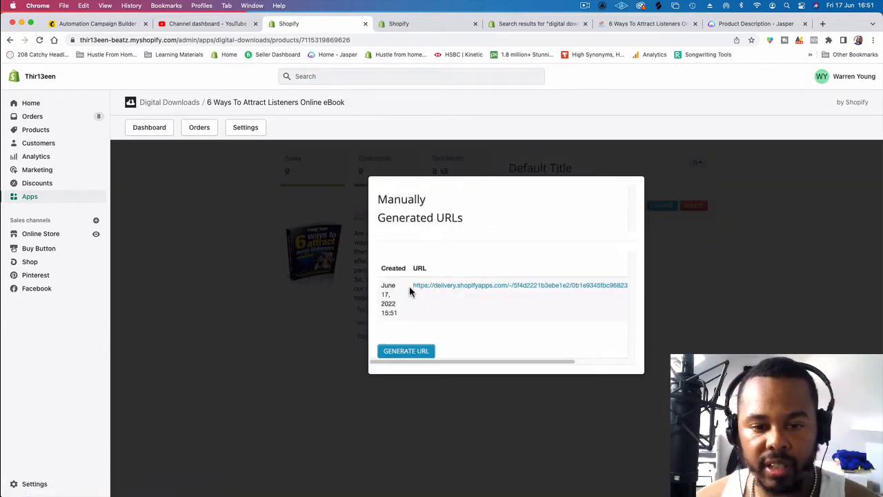
Step: Copy the link address of the generated eBook download URL and switch back to the Mailchimp email editor
right_click(434, 285)
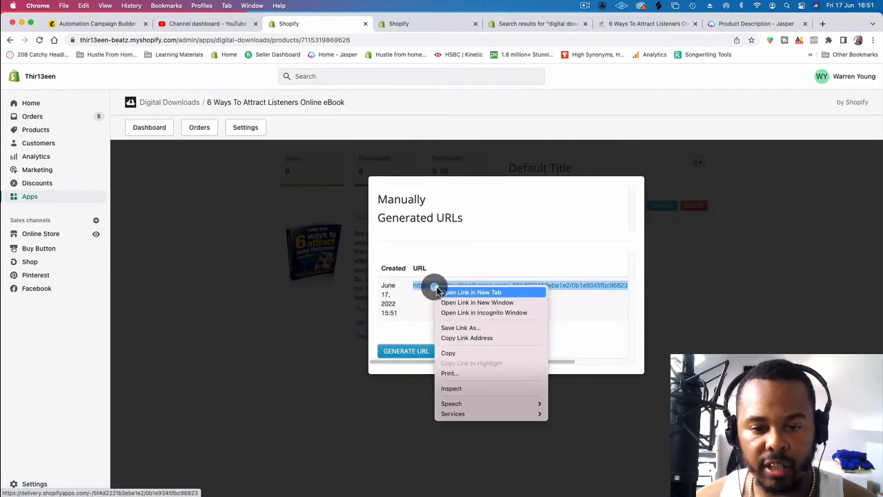
left_click(473, 337)
left_click(442, 24)
left_click(518, 24)
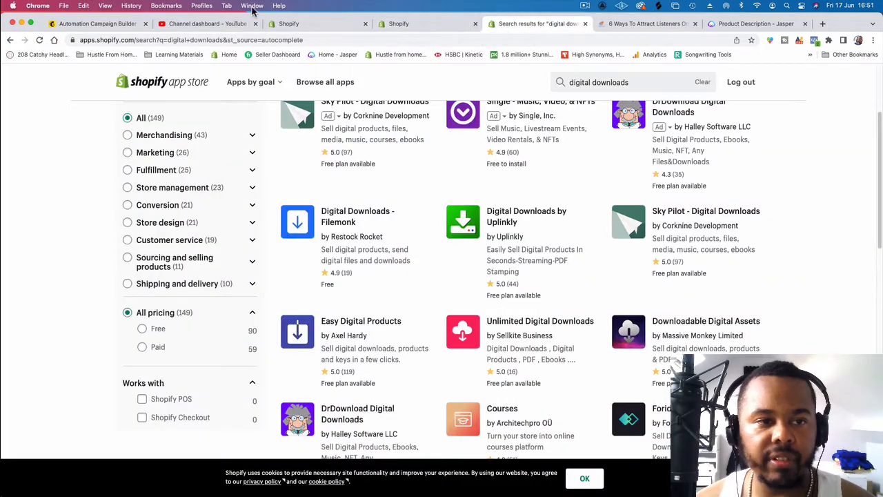
left_click(103, 23)
Step: Link the text "6 ways to attract listener's online ebook" to the copied Shopify download URL and save the text block
left_click(468, 302)
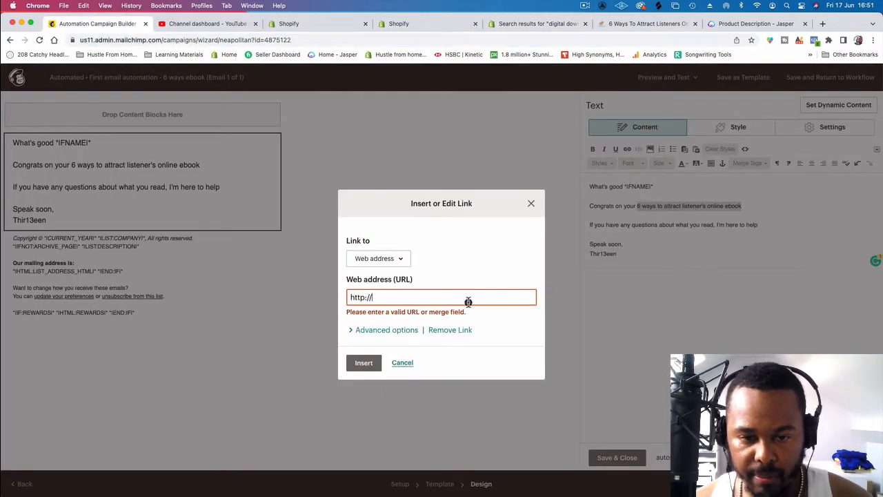
left_click(467, 302)
triple_click(434, 293)
key("super+v")
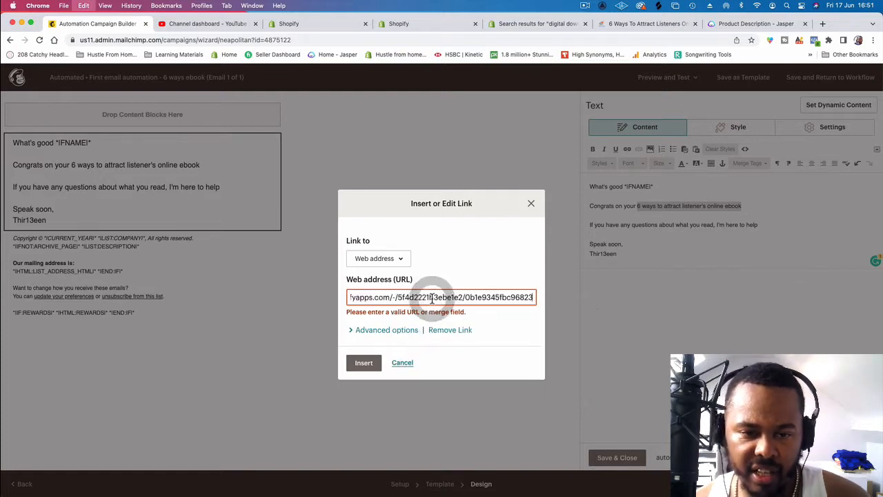
left_click(432, 299)
key("BackSpace")
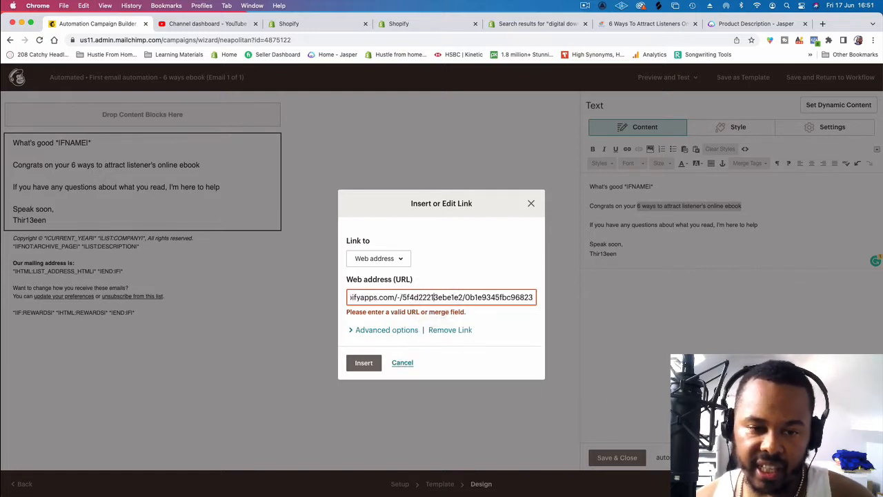
type("b")
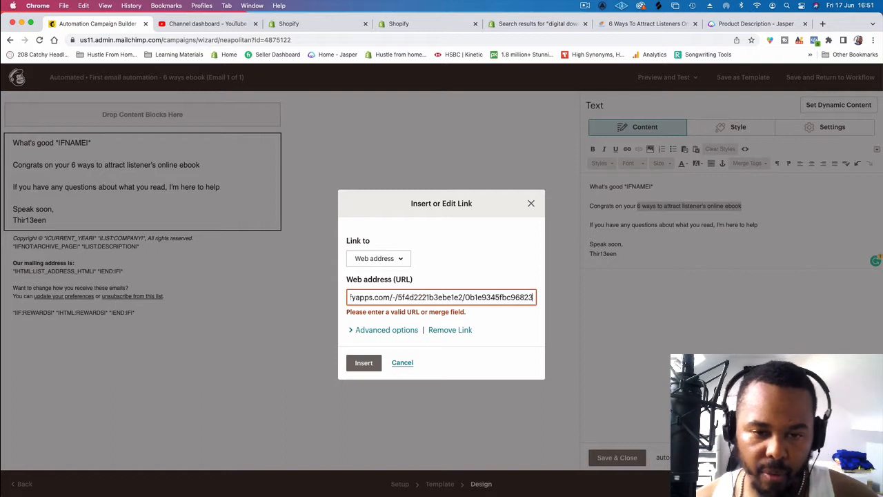
left_click(363, 367)
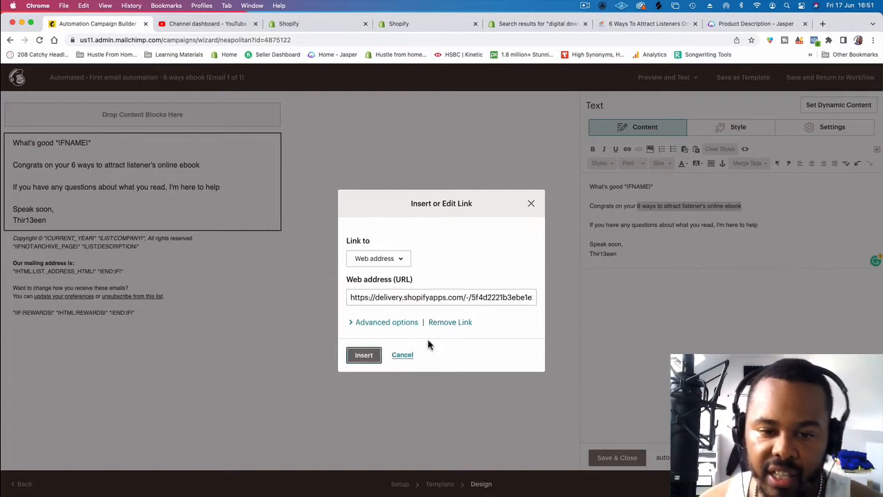
left_click(359, 358)
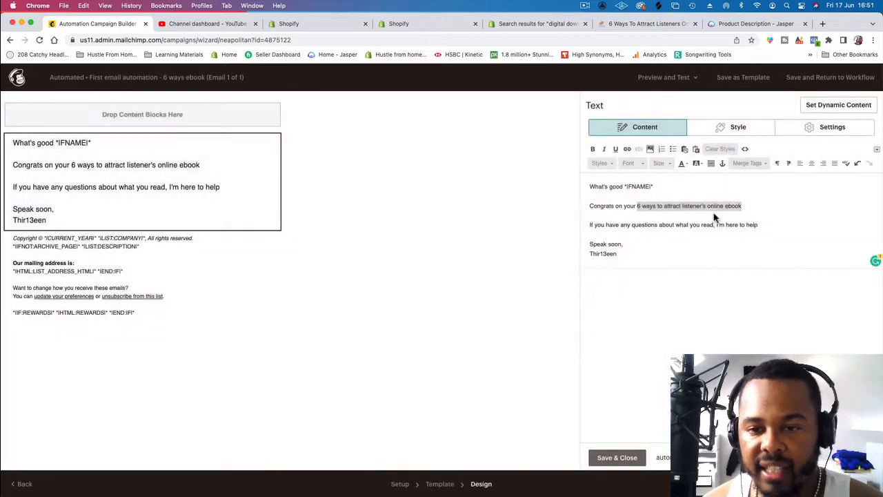
left_click(652, 223)
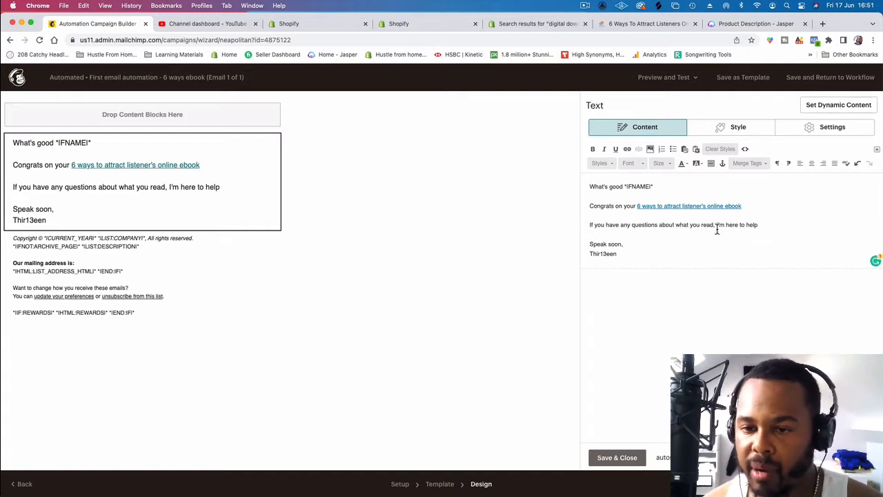
left_click(623, 457)
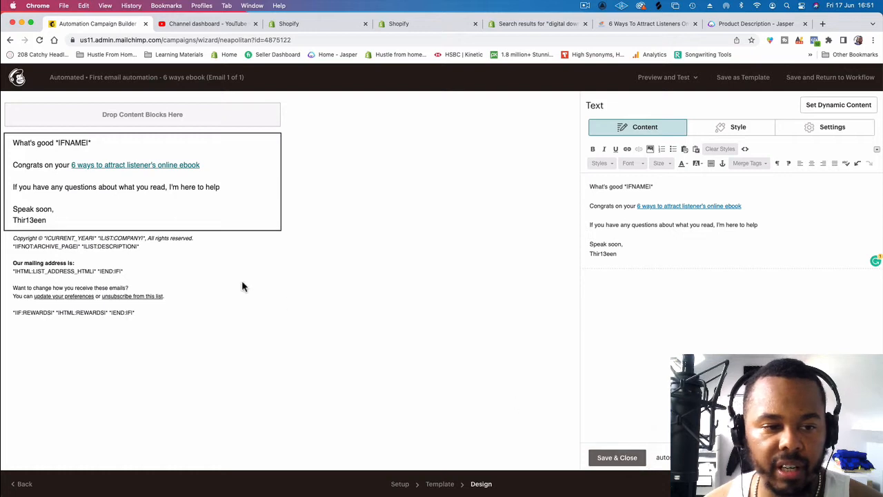
Step: Delete the copyright, mailing address and rewards lines from the footer block, keeping the preferences and unsubscribe text, and save it
left_click(252, 264)
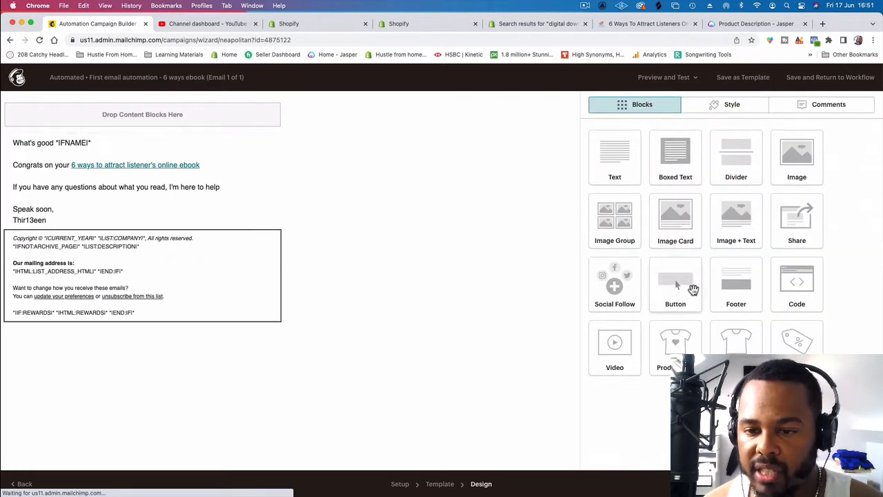
left_click_drag(713, 279, 577, 238)
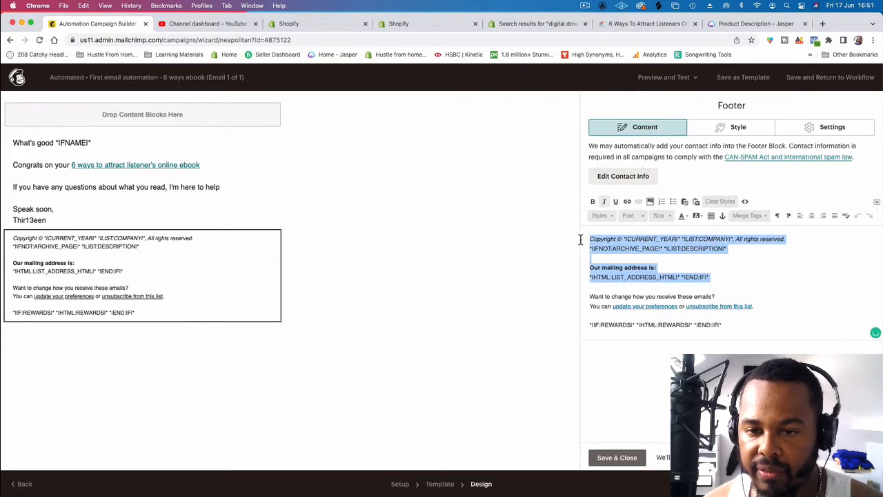
key("BackSpace")
left_click_drag(724, 276, 587, 274)
key("BackSpace")
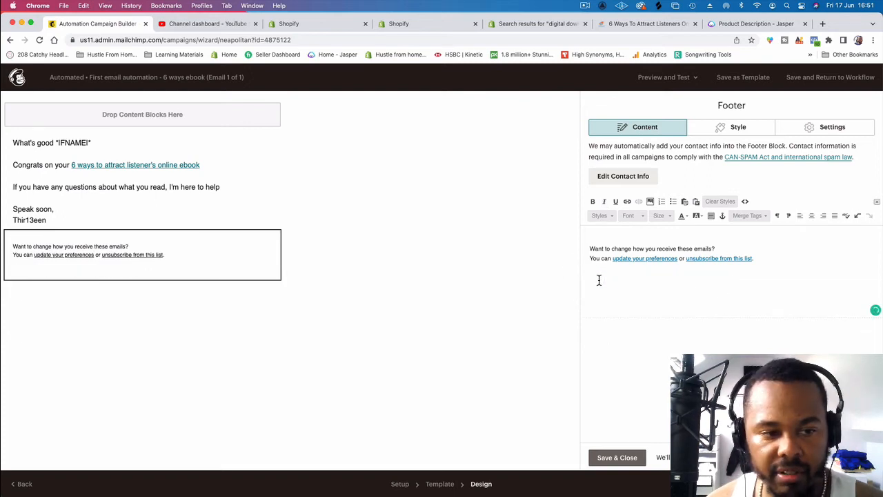
left_click(621, 456)
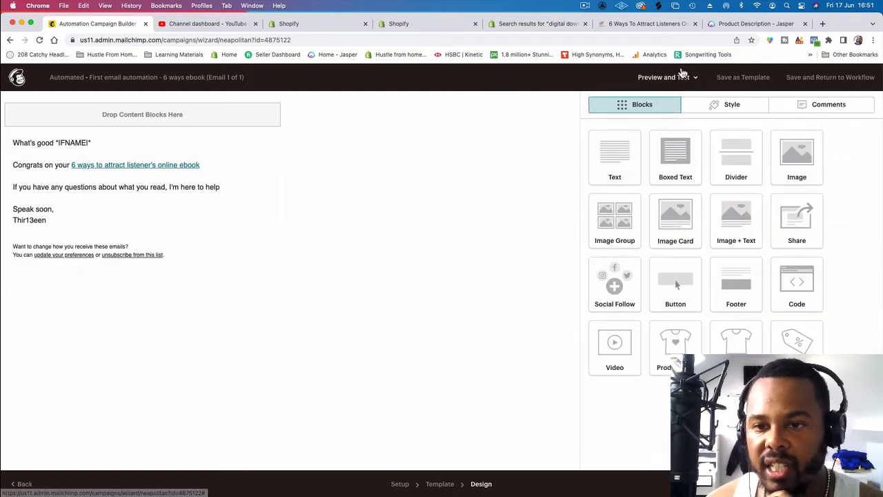
Step: Preview the email in the mobile, inbox and desktop views and close the preview
left_click(683, 77)
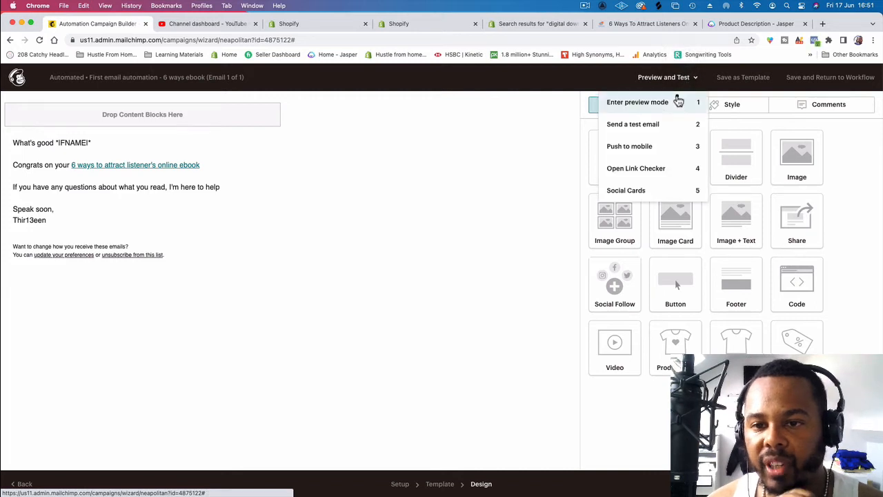
left_click(677, 94)
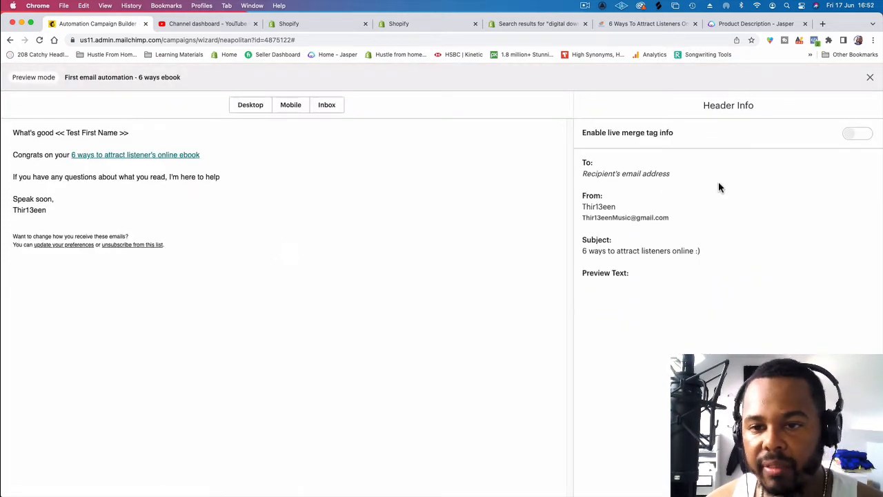
left_click(294, 109)
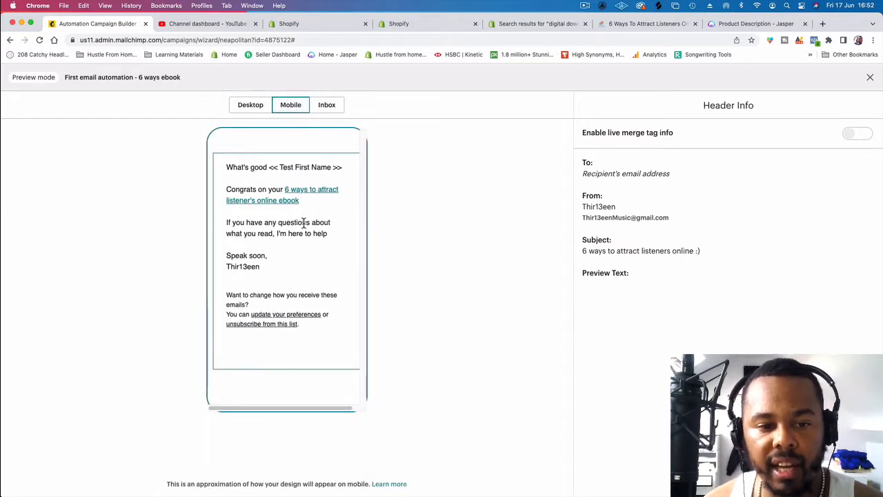
left_click(328, 106)
left_click(252, 105)
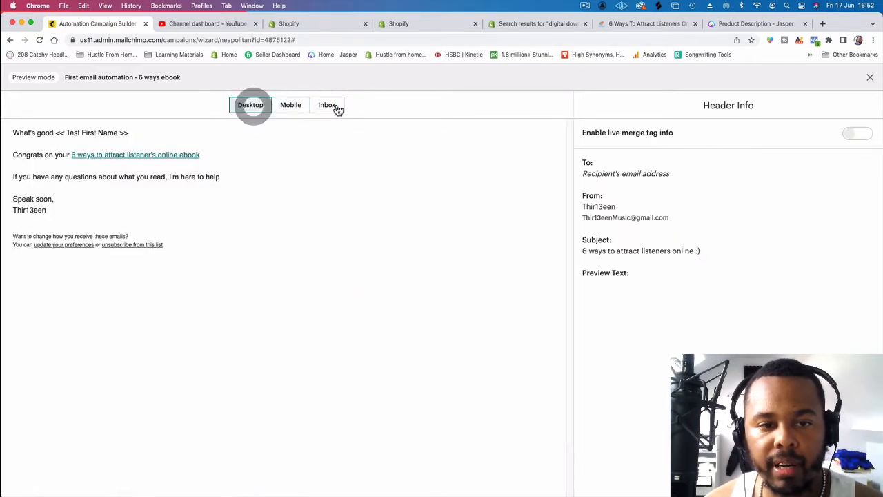
left_click(868, 78)
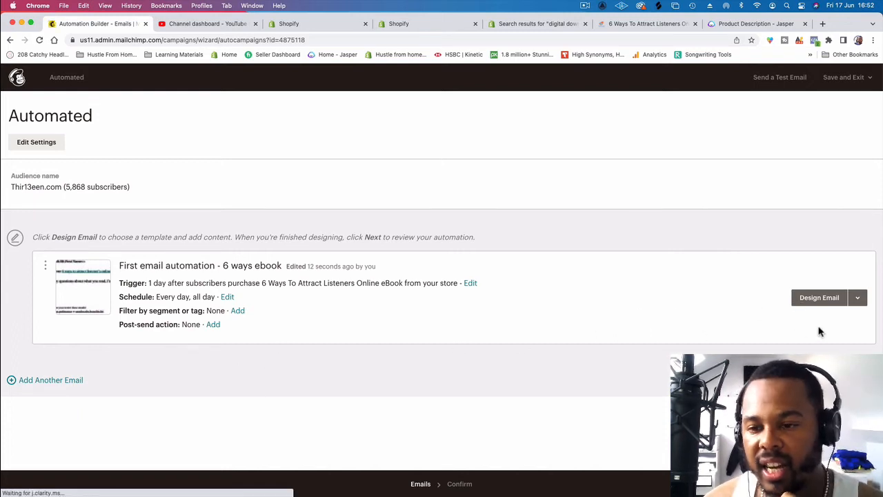
Step: Add another email to the automation workflow and start designing this second email
left_click(860, 300)
left_click(860, 300)
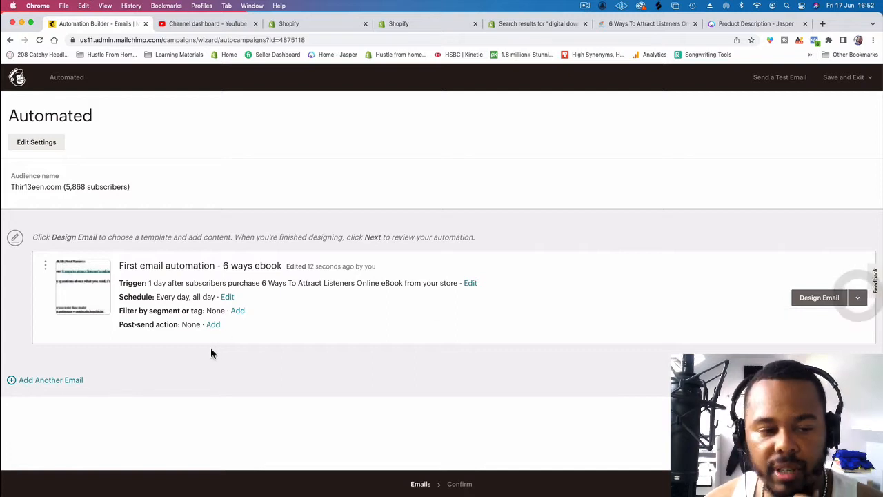
left_click(60, 382)
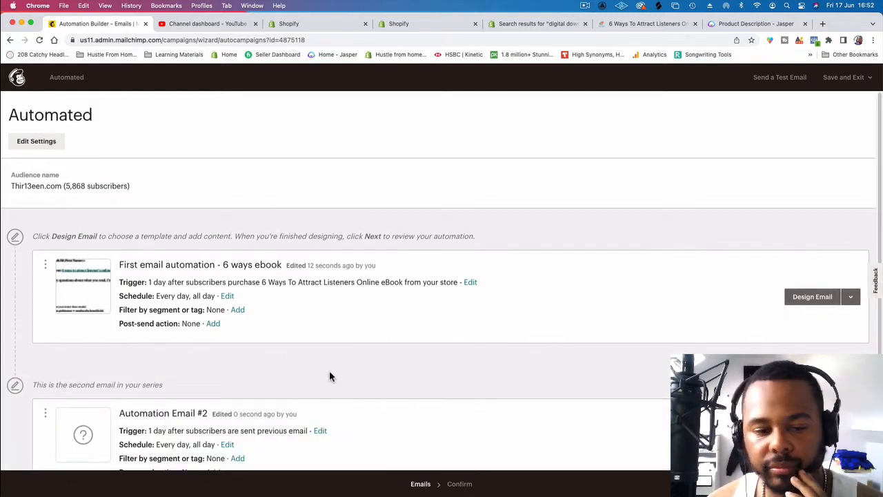
scroll(329, 371, "down", 1)
scroll(202, 394, "down", 1)
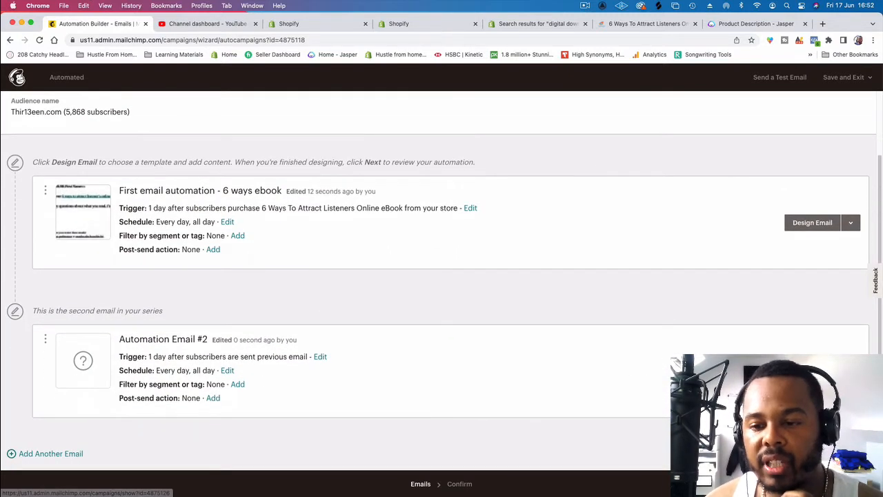
left_click(813, 371)
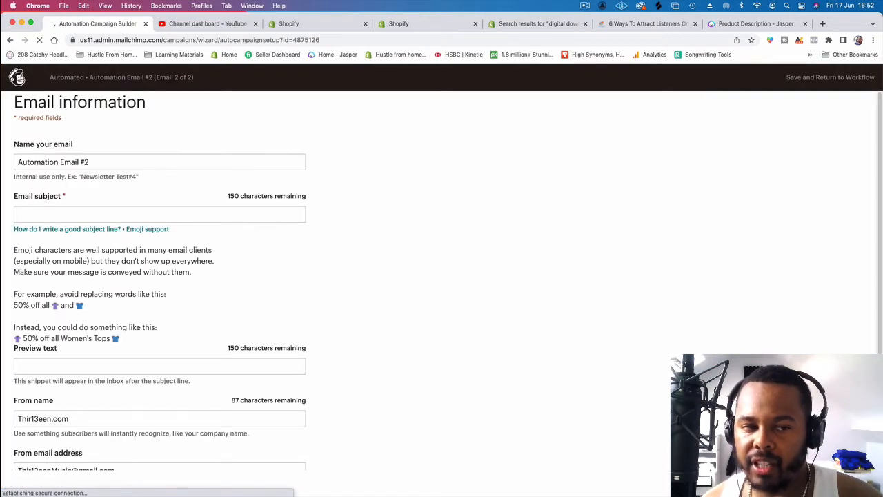
Step: Name the email "Second email", enter "fsgdfgf" as its subject, and continue to the template selection
triple_click(98, 164)
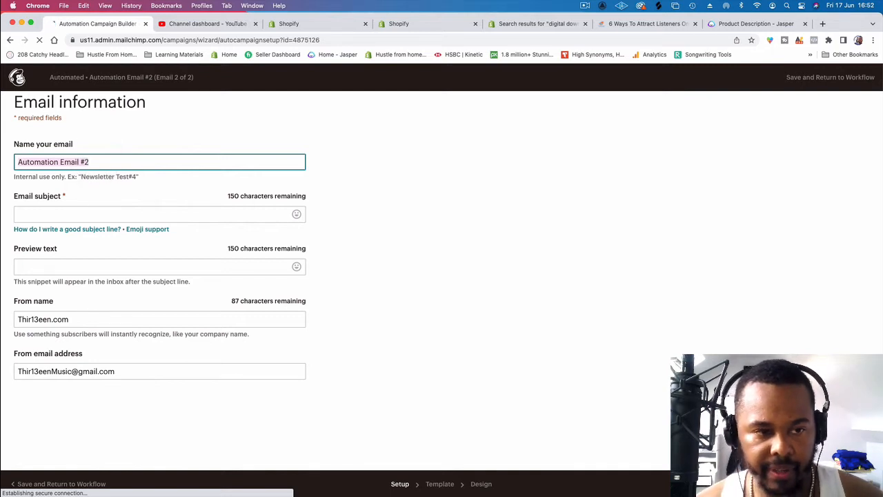
type("second")
key("BackSpace")
key("BackSpace")
key("BackSpace")
key("BackSpace")
key("BackSpace")
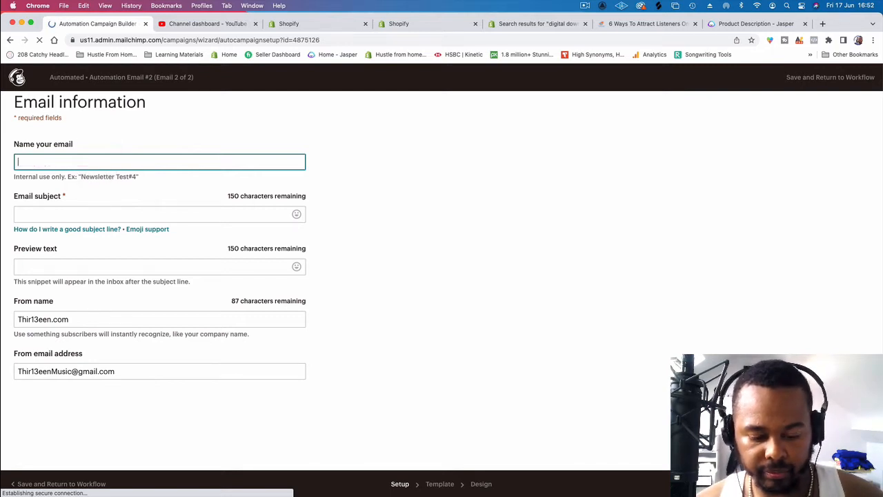
type("Second email")
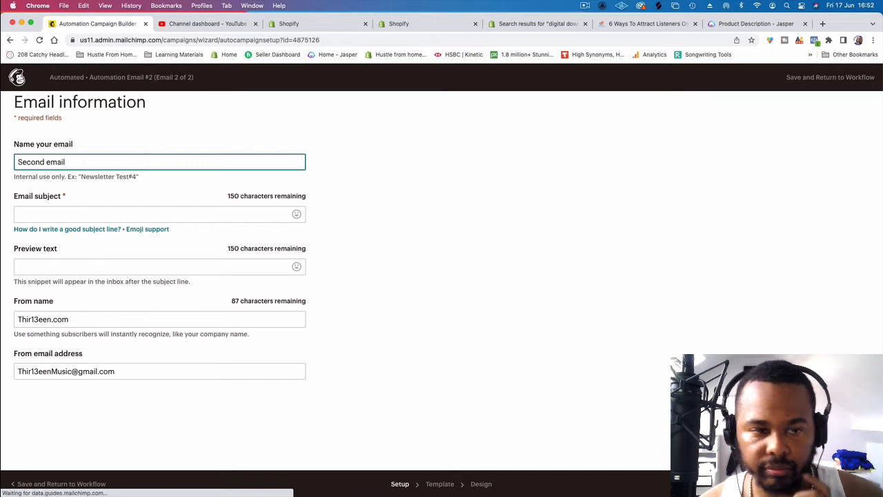
left_click(139, 216)
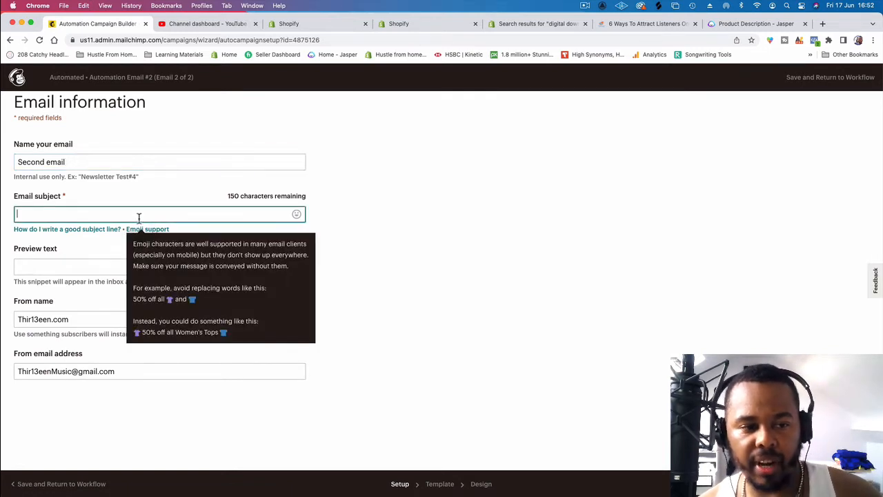
type("fsgdfgf")
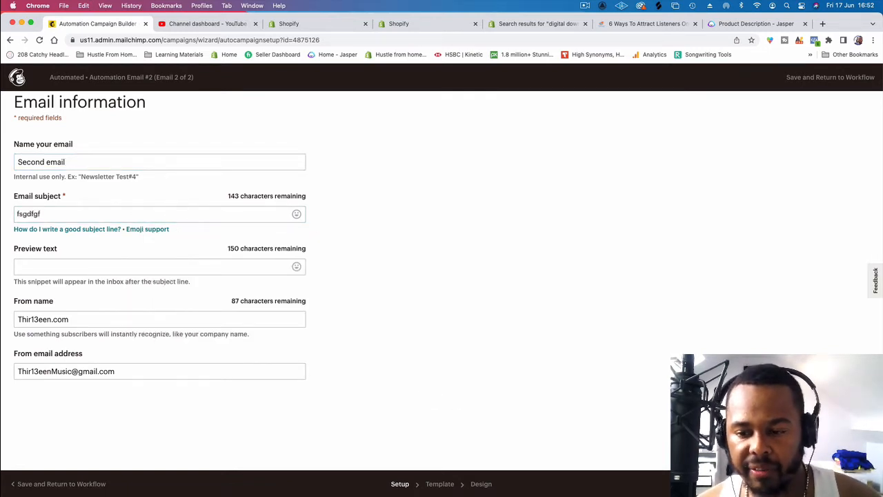
left_click(859, 484)
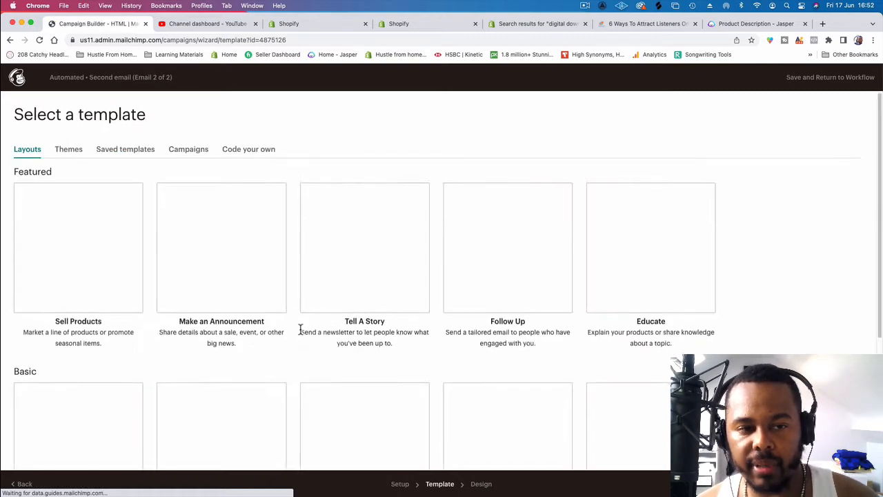
Step: Browse the available layouts, recently sent campaigns, saved templates and themes for the second email
scroll(300, 329, "down", 5)
scroll(300, 329, "up", 5)
left_click(188, 151)
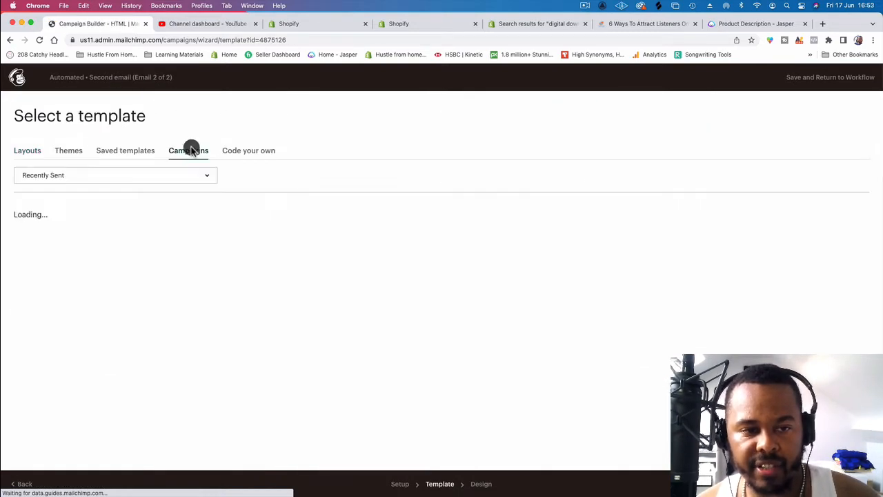
left_click(121, 181)
left_click(119, 181)
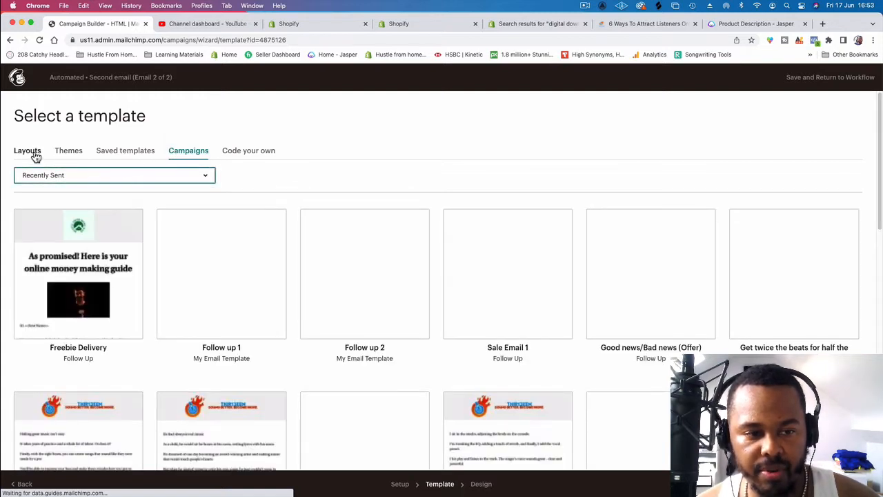
left_click(116, 152)
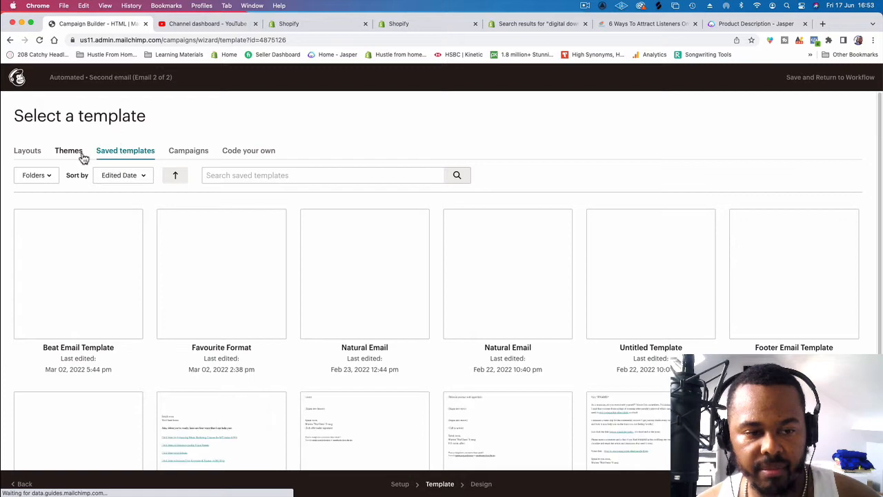
left_click(75, 152)
Step: Apply the basic Simple Text layout to the second email
left_click(31, 157)
scroll(442, 328, "down", 3)
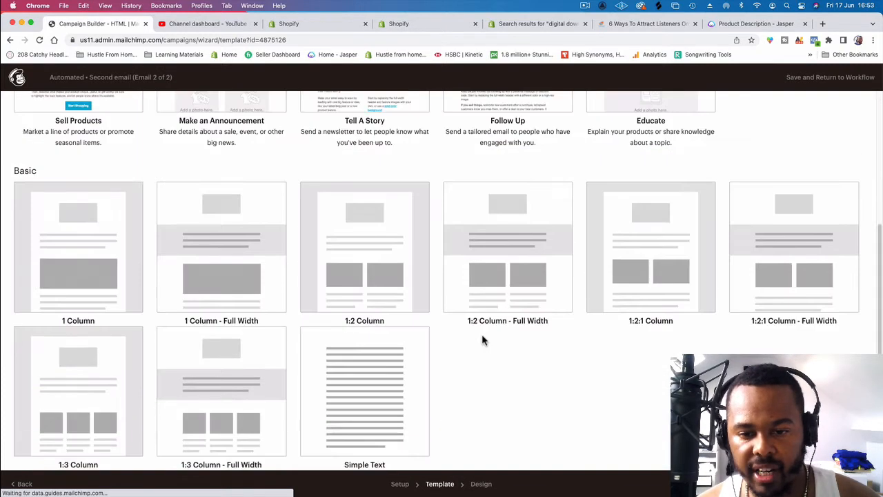
left_click(391, 391)
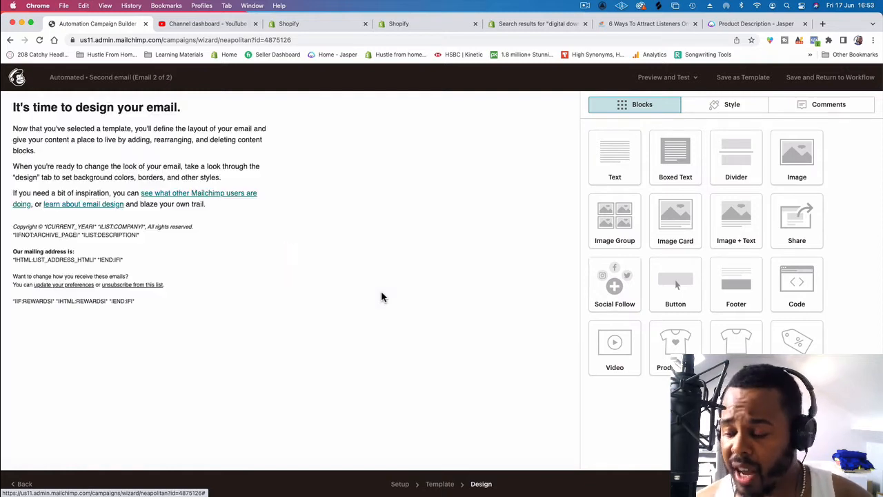
mouse_move(183, 113)
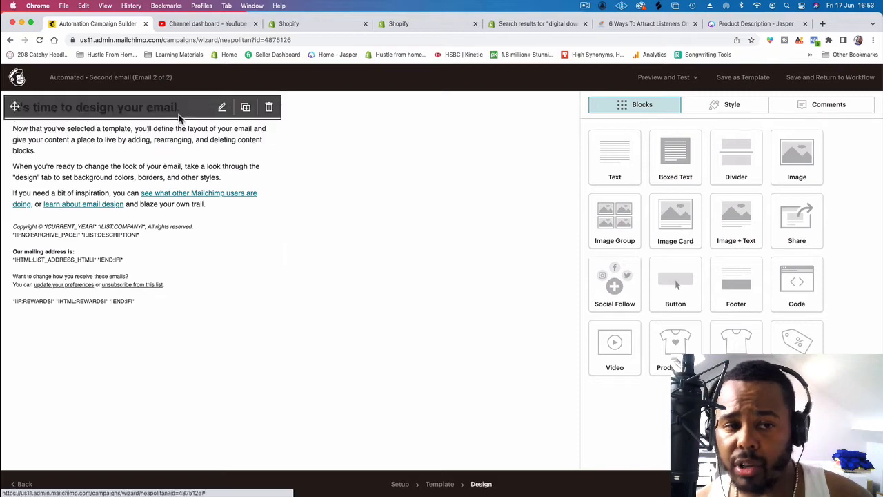
Step: Delete the heading block from the second email and clear all placeholder text from the body text block
left_click(270, 107)
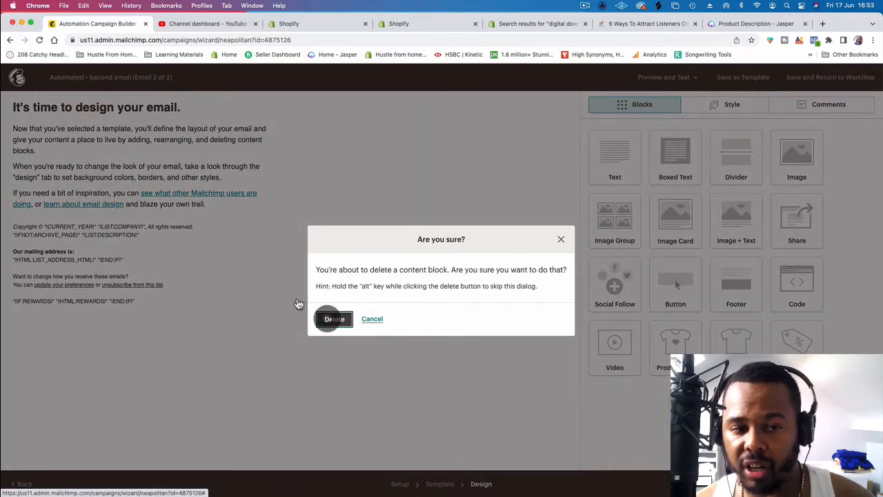
left_click(334, 319)
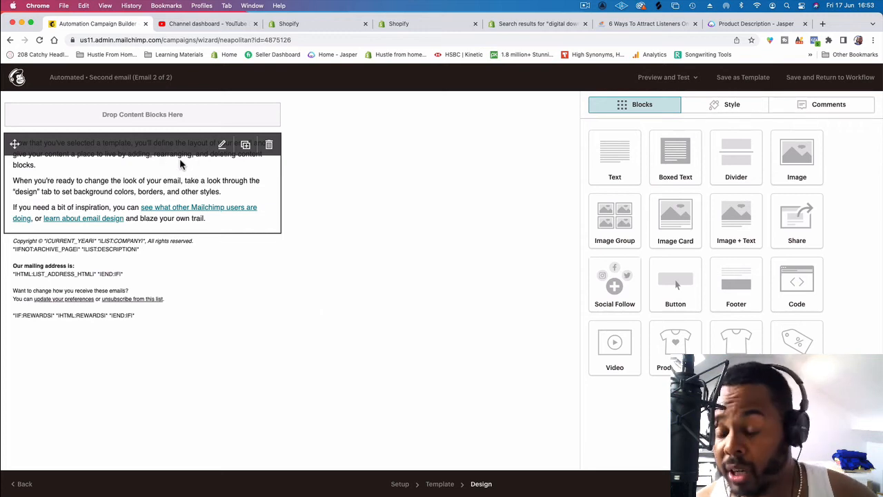
left_click(181, 164)
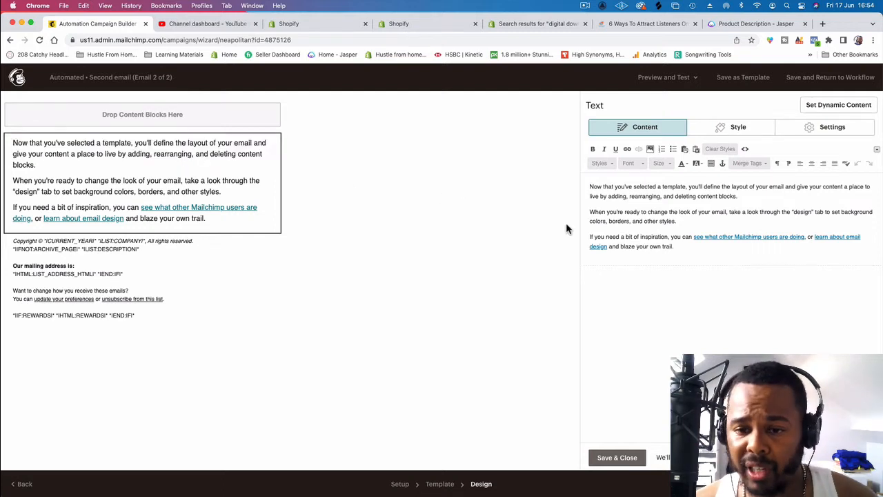
left_click_drag(688, 250, 584, 183)
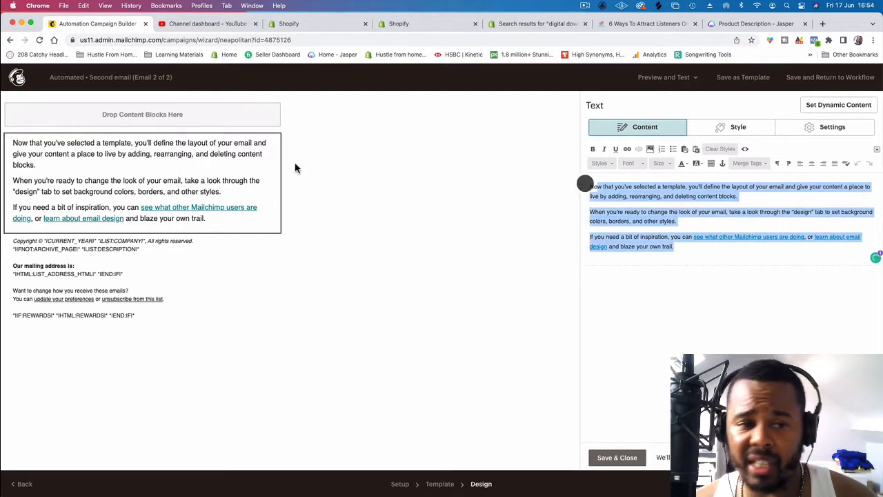
left_click(679, 236)
left_click_drag(676, 247, 587, 187)
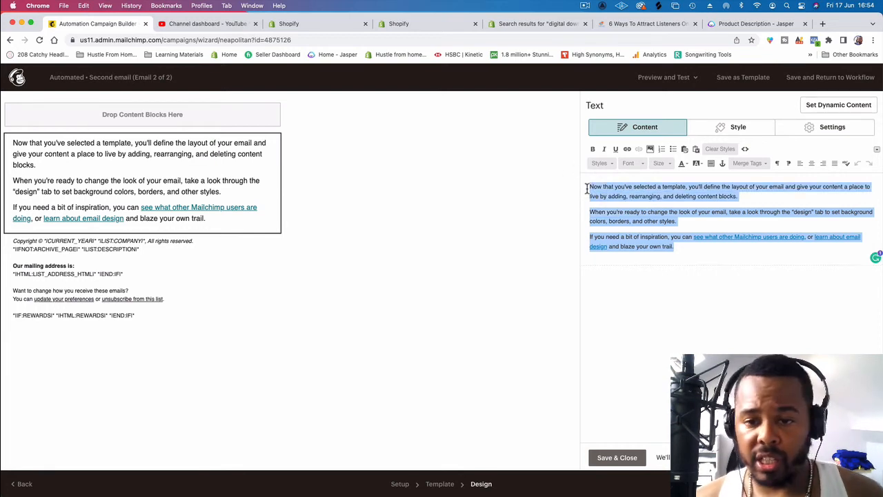
key("BackSpace")
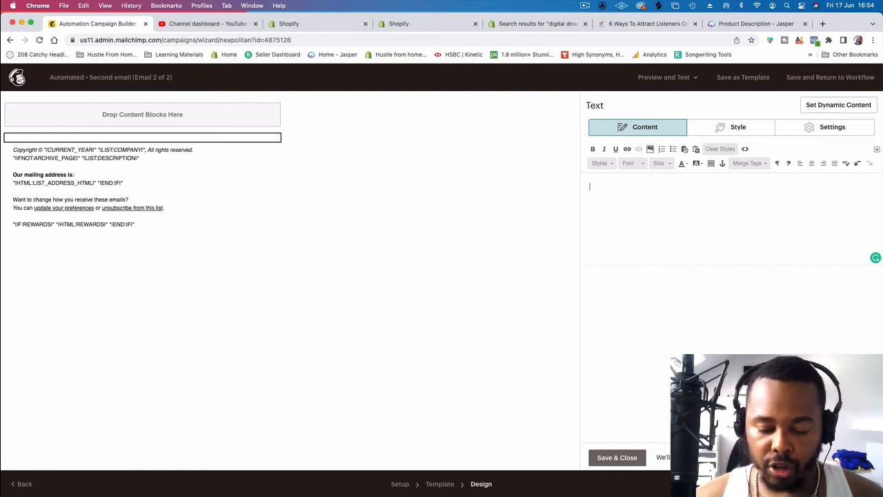
Step: Start the email body with the greeting "What's good" followed by the First Name merge tag
type("WHats")
key("BackSpace")
key("BackSpace")
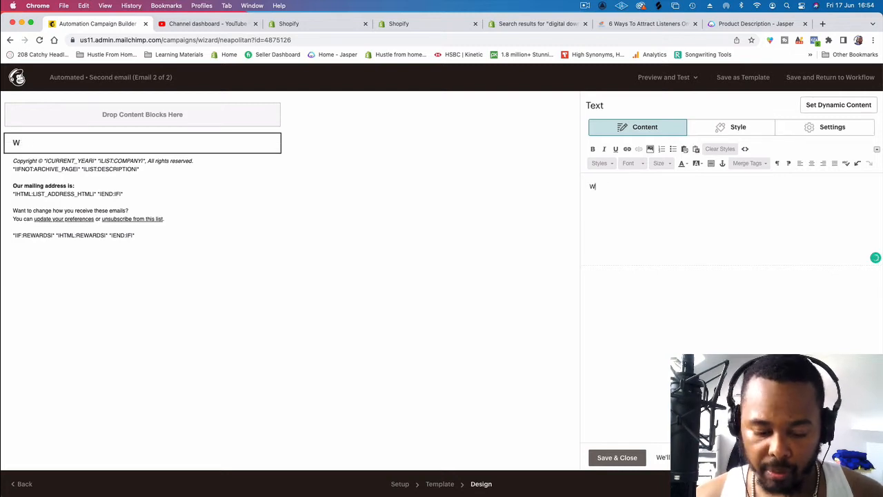
type("whats ")
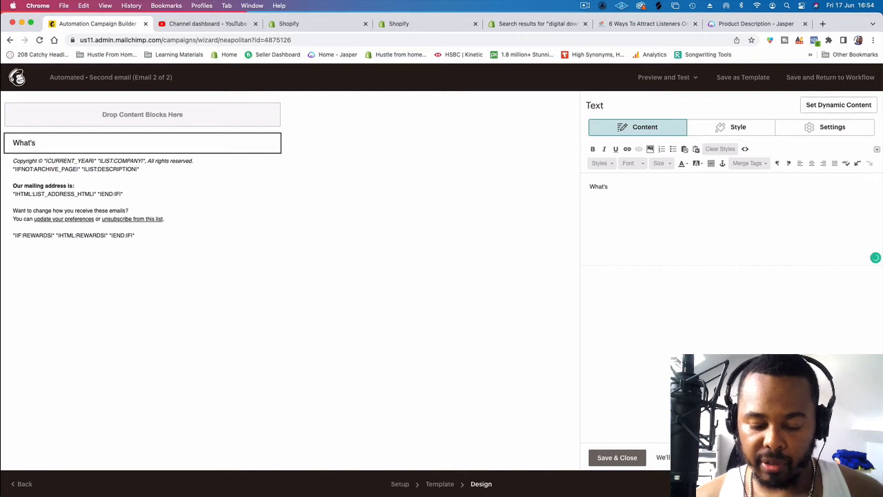
type("good")
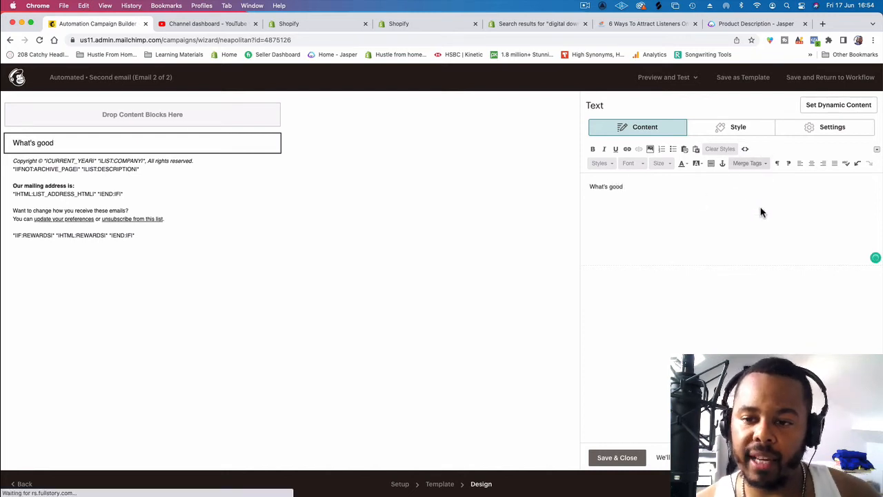
left_click(750, 163)
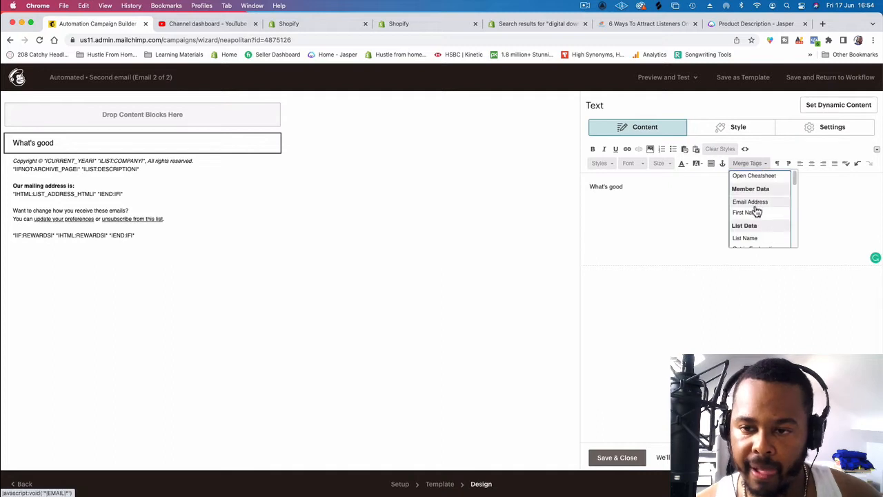
left_click(742, 212)
Step: Add the line "Its me again, thir13een" below the greeting and start a new line after it
key("Return")
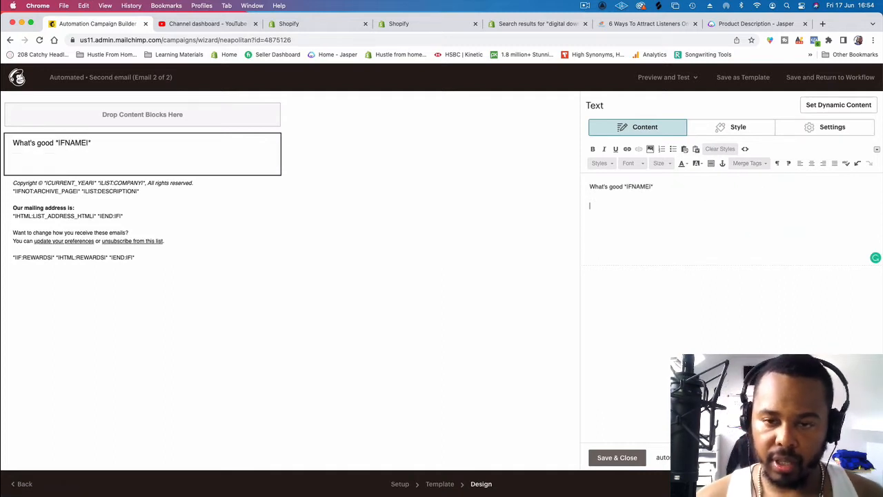
type("Its me again")
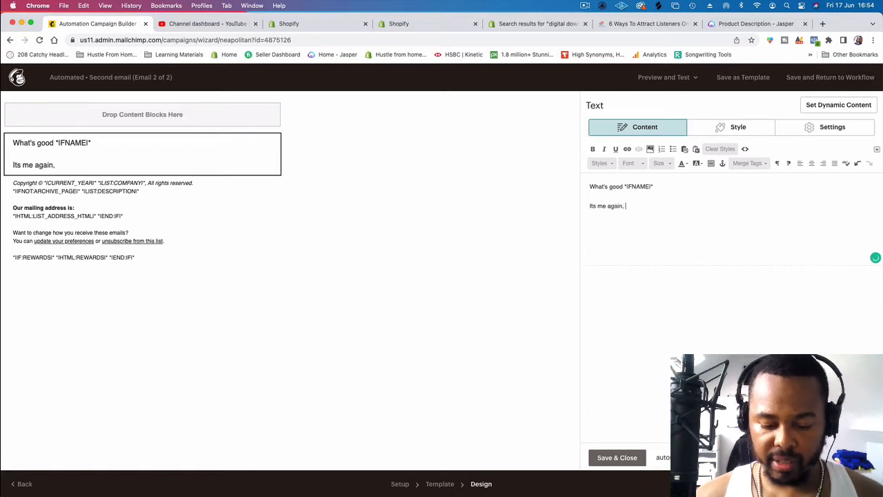
type(", thir13een")
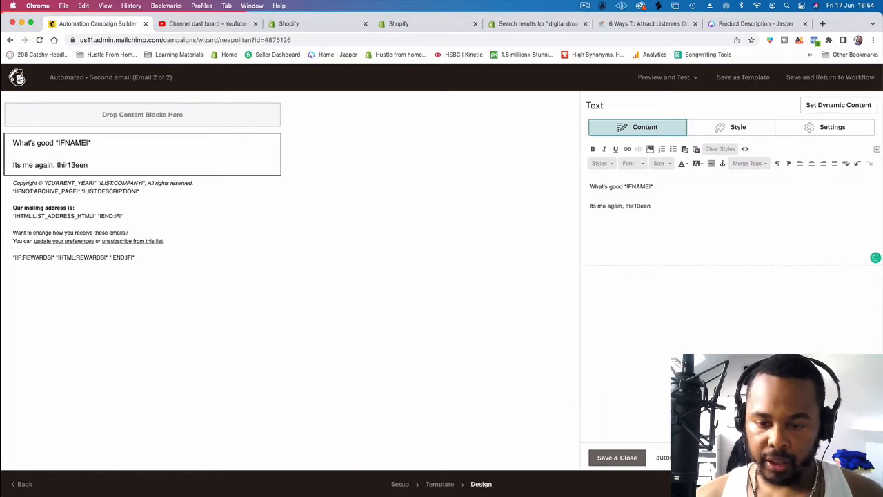
key("Return")
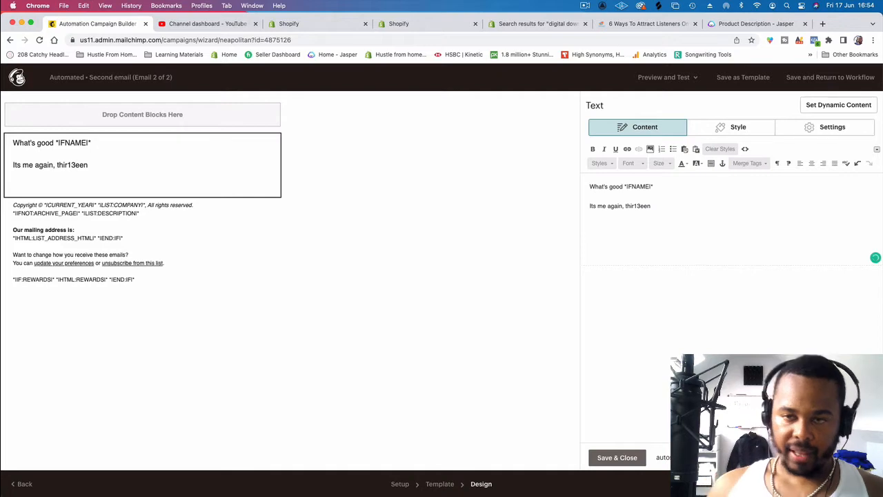
Step: Switch to Jasper and open its Creative Story template
left_click(742, 25)
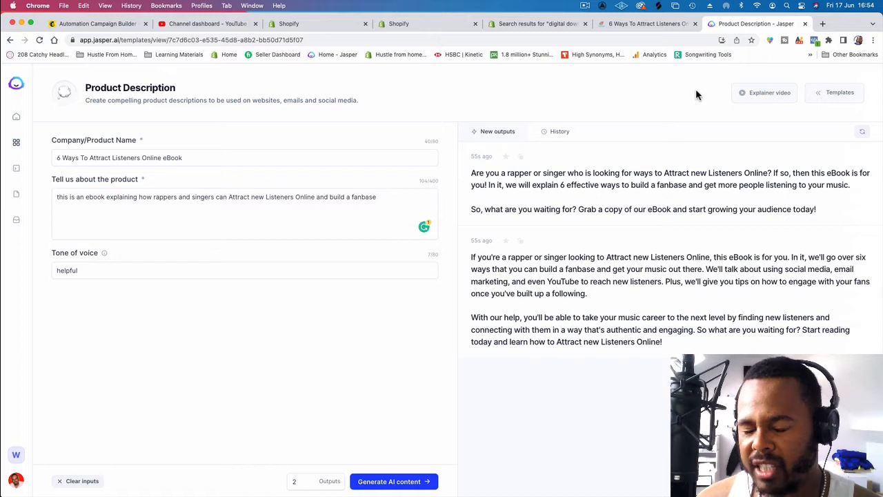
mouse_move(819, 95)
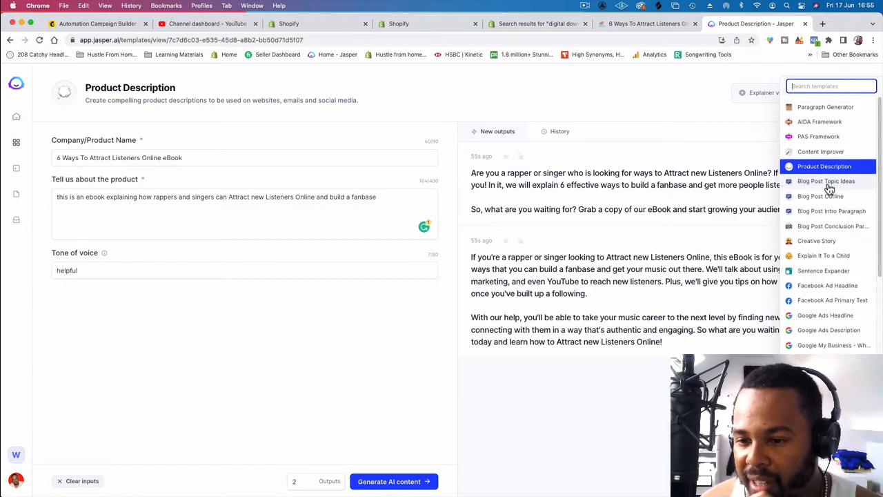
scroll(828, 197, "down", 10)
scroll(828, 200, "down", 2)
scroll(827, 208, "up", 12)
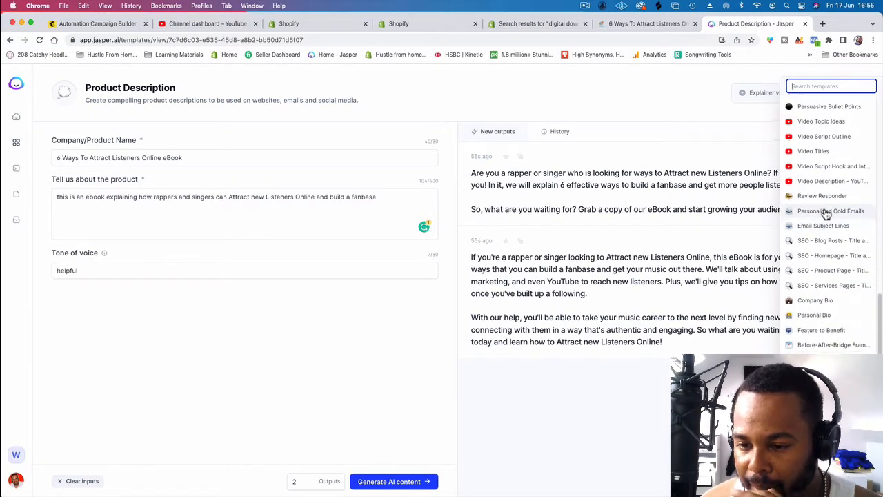
scroll(829, 214, "down", 5)
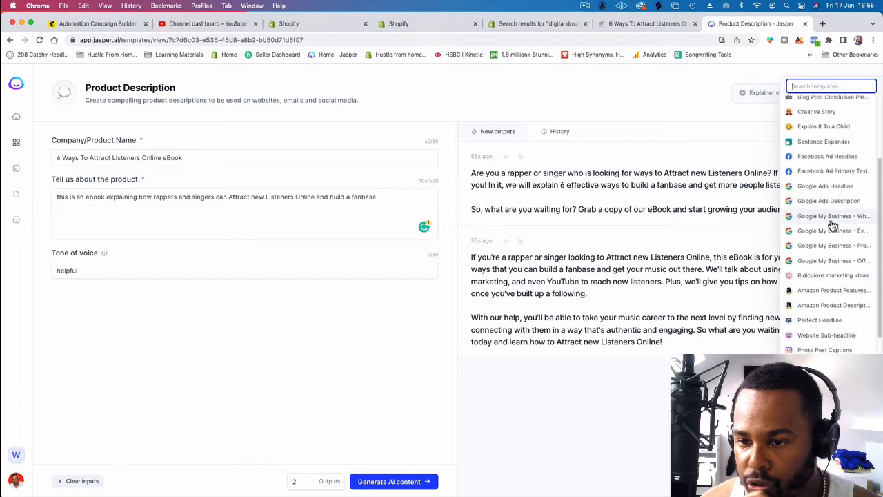
scroll(836, 263, "down", 5)
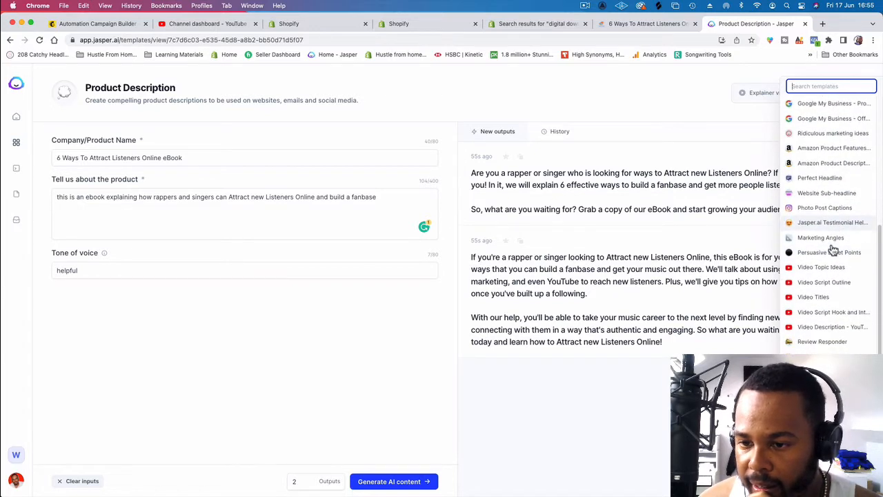
scroll(828, 303, "down", 2)
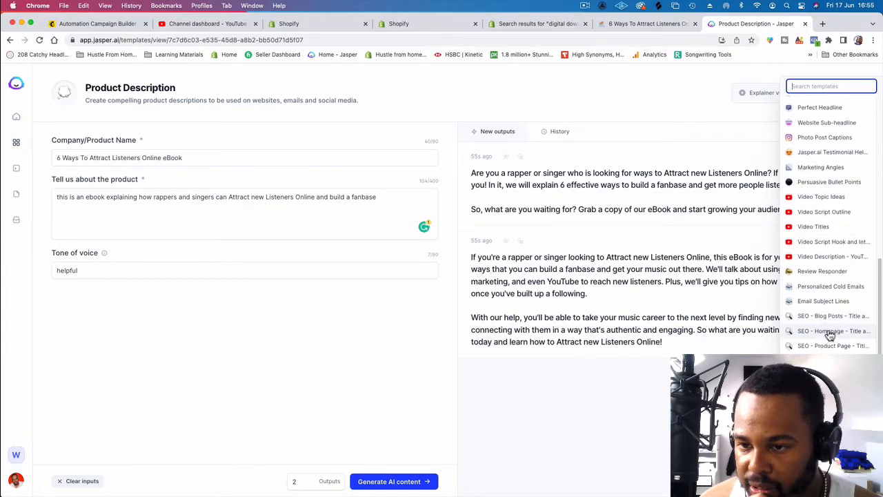
scroll(824, 290, "up", 7)
left_click(818, 154)
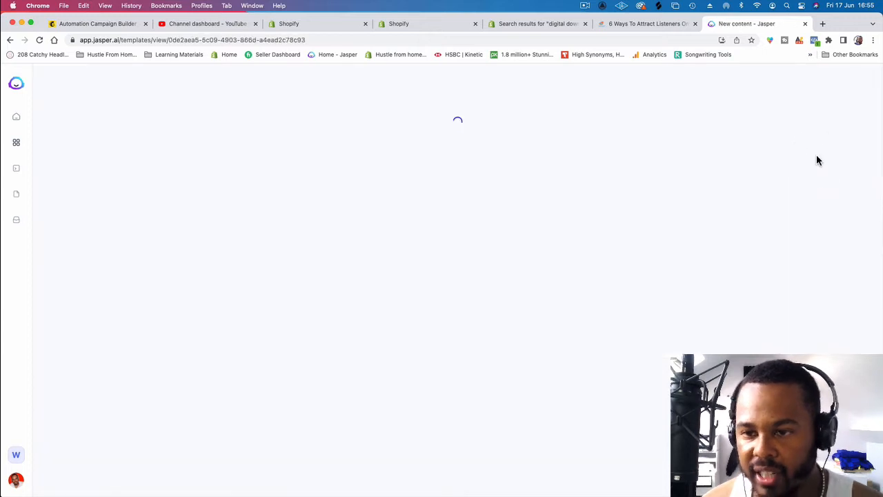
Step: Copy "we will explain 6 effective ways to build a fanbase and get more people listening to your music" from the eBook's product page into the plot
left_click(197, 175)
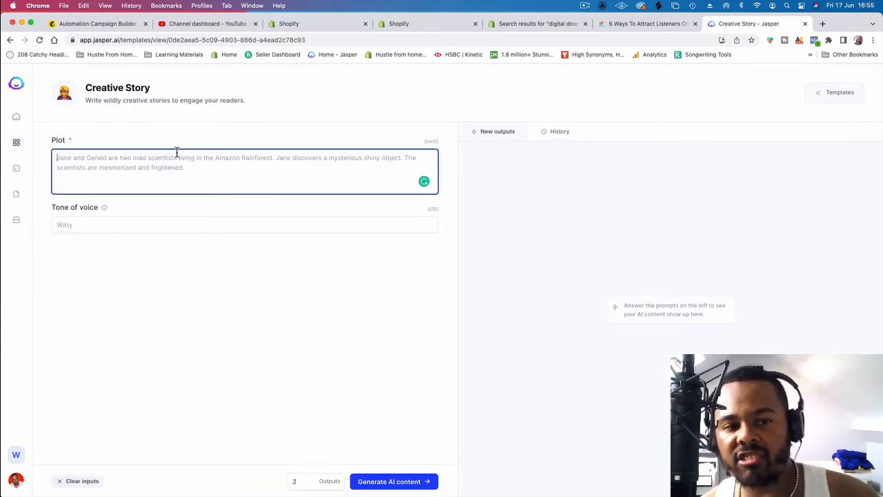
left_click(640, 25)
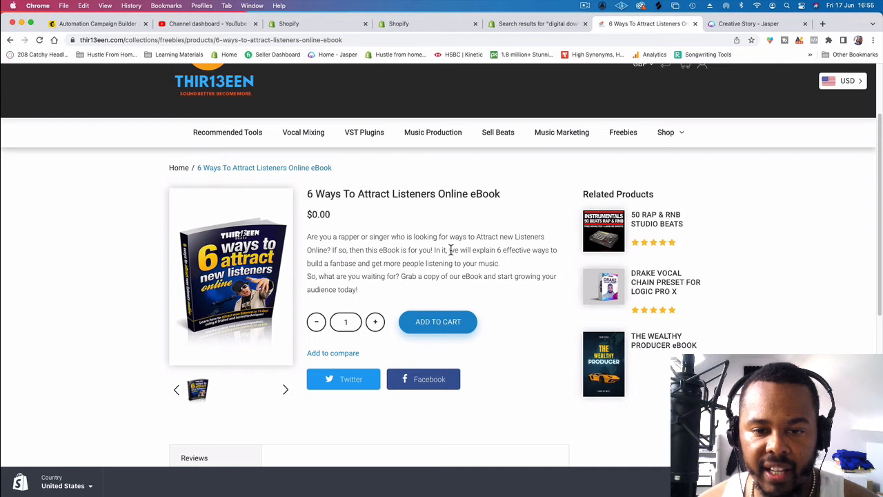
left_click_drag(450, 250, 513, 262)
key("super+c")
left_click(746, 24)
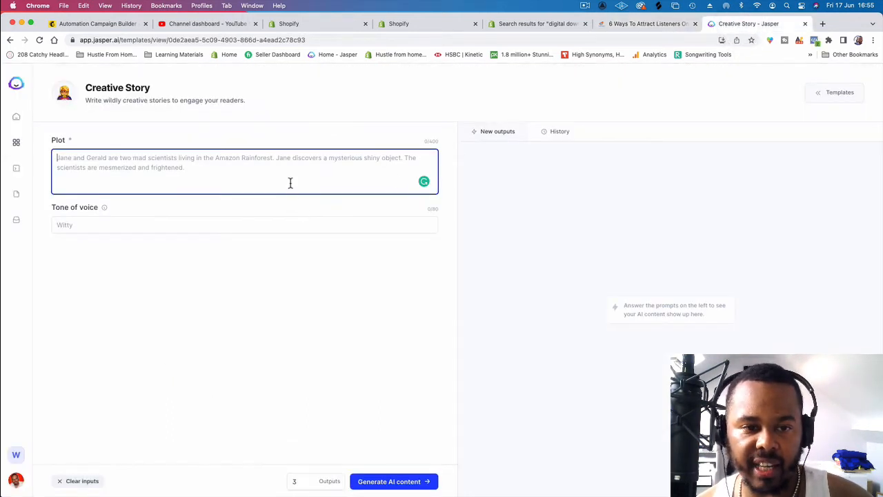
left_click(287, 178)
key("super+v")
Step: Replace the plot's opening "we" with a character's first name and "used 6 ways to attract listeners online to skyrocket his music career"
double_click(52, 158)
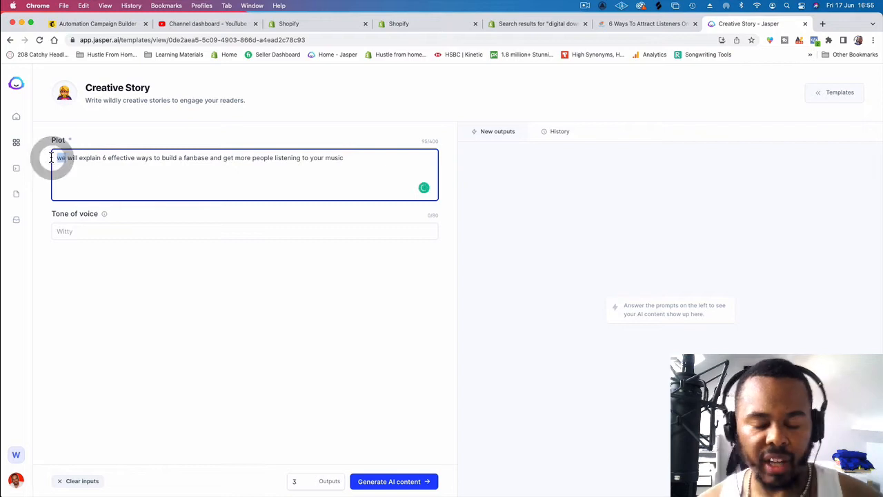
type("John")
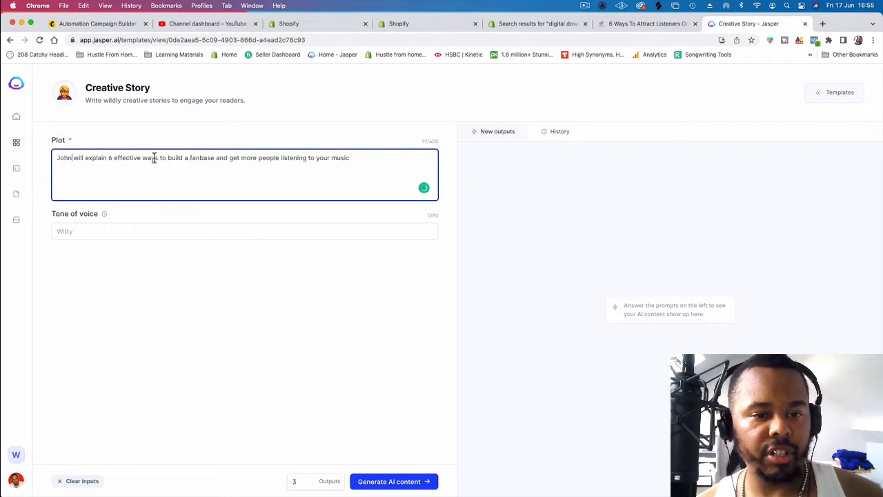
type(" used ")
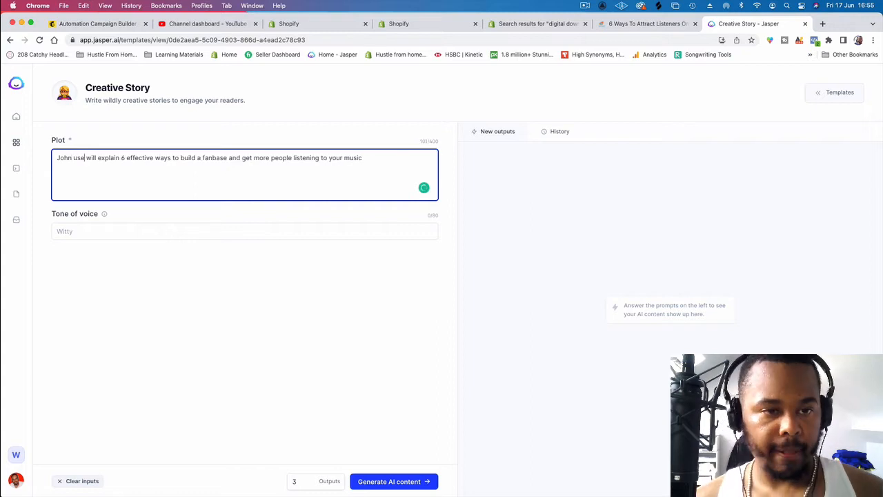
type("6 ways to ")
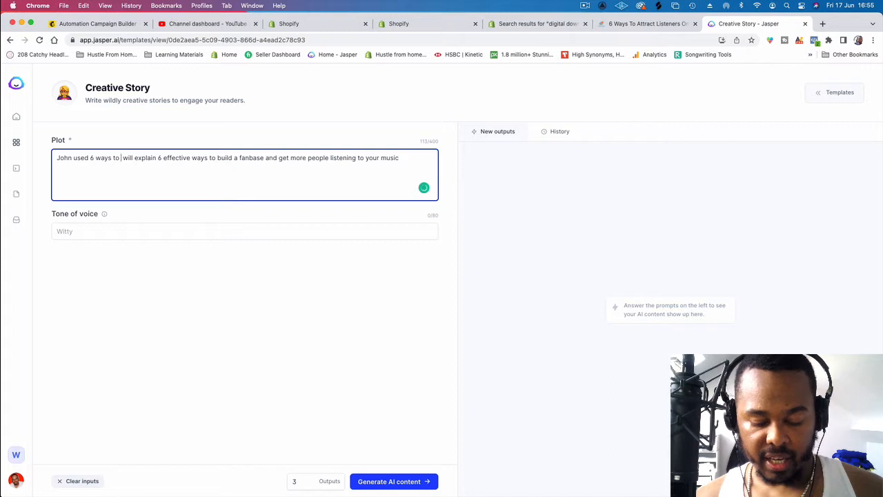
type("attrac")
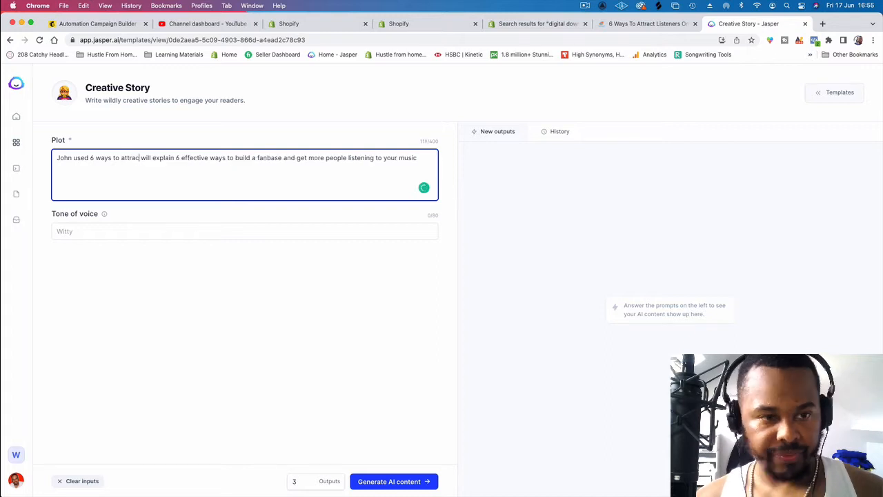
type("t ")
type("liste")
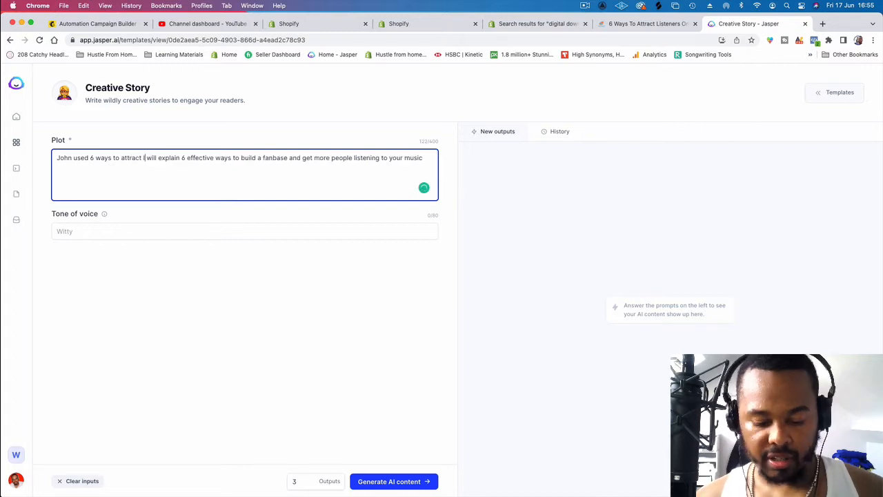
type("ners on")
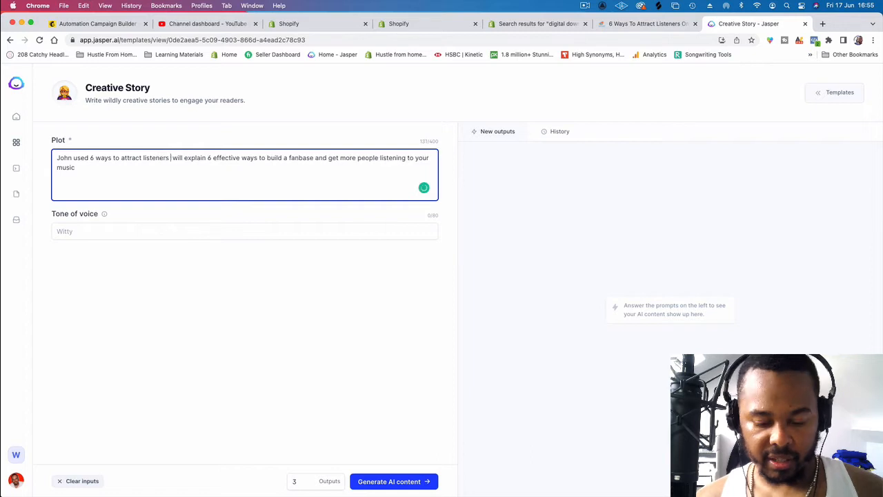
type("line to ")
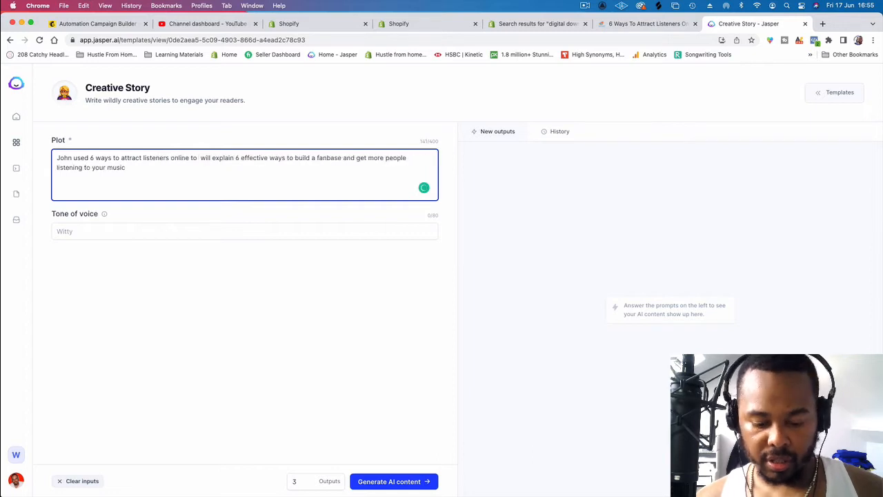
type("skyrocket his ")
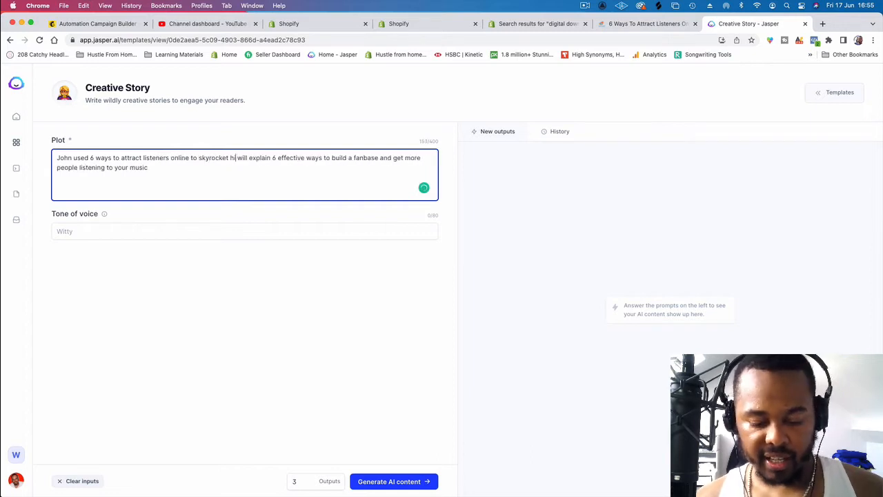
type("music career")
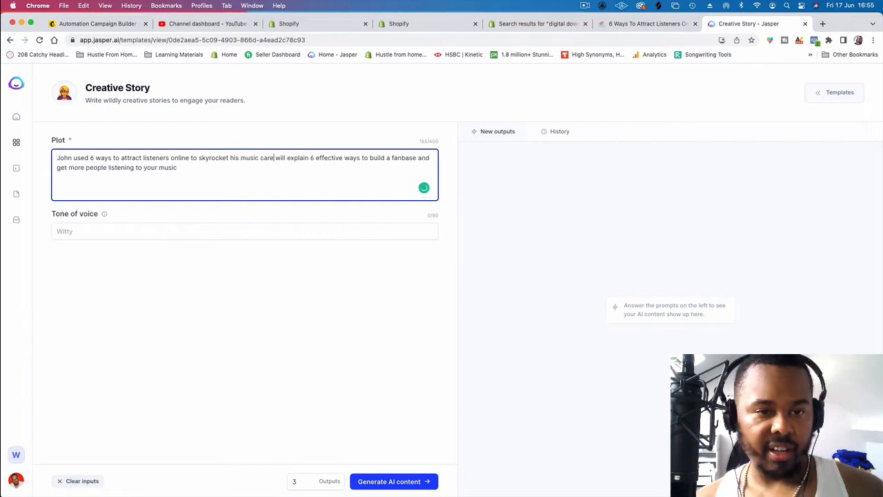
Step: Delete the leftover "will explain 6 effective ways to build a fanbase and get more people listening to your music" from the plot
left_click_drag(282, 158, 297, 181)
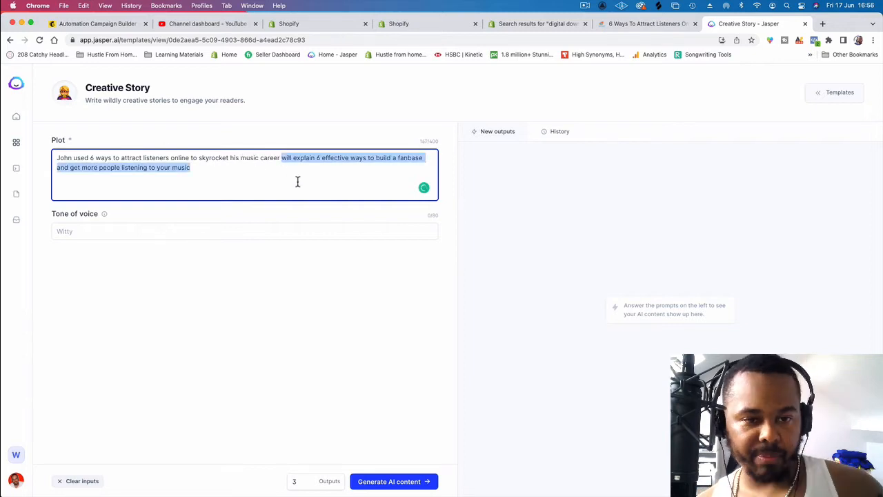
key("BackSpace")
key("BackSpace")
type(".")
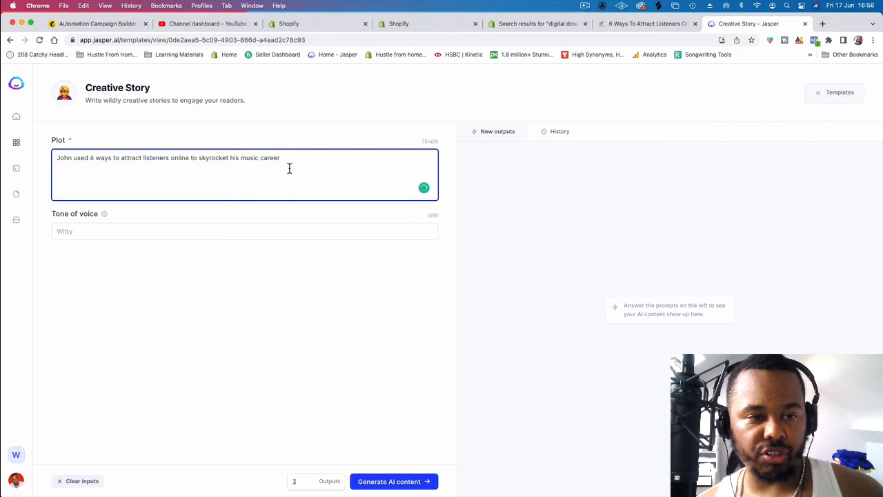
key("BackSpace")
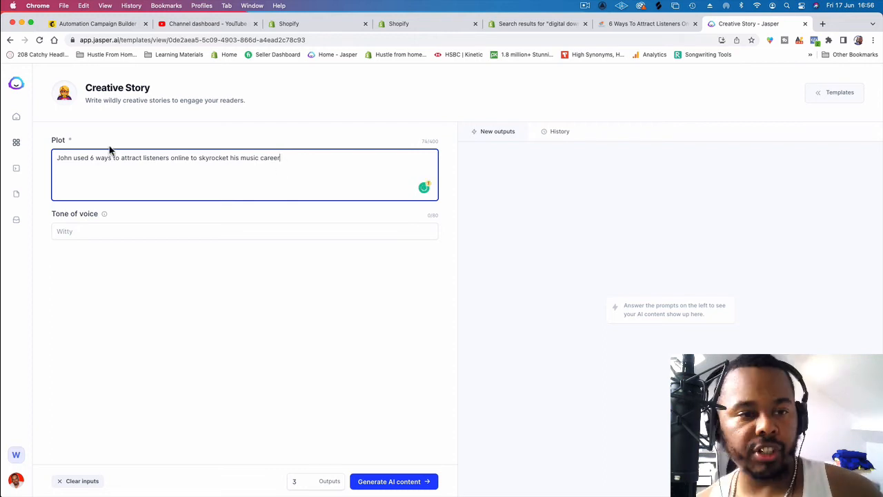
Step: Add "ebook" after "online" in the plot and replace "used" with "downloaded the"
left_click(189, 160)
type("ebook he")
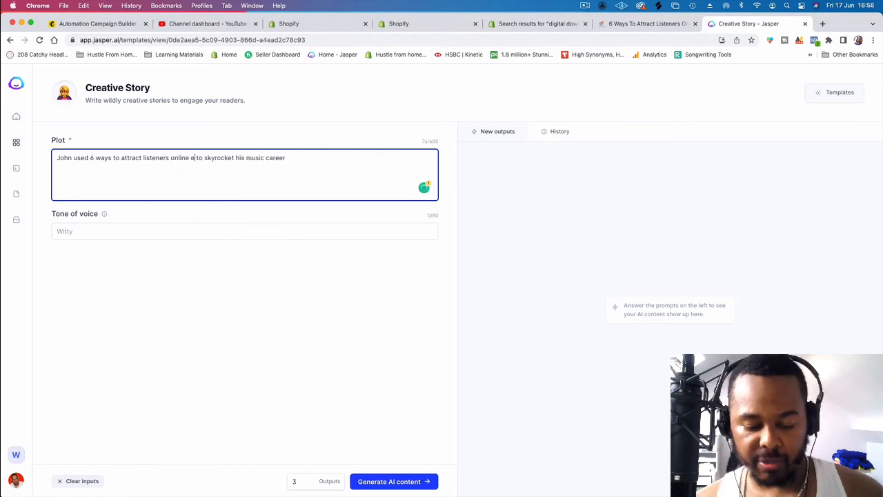
key("BackSpace")
key("BackSpace")
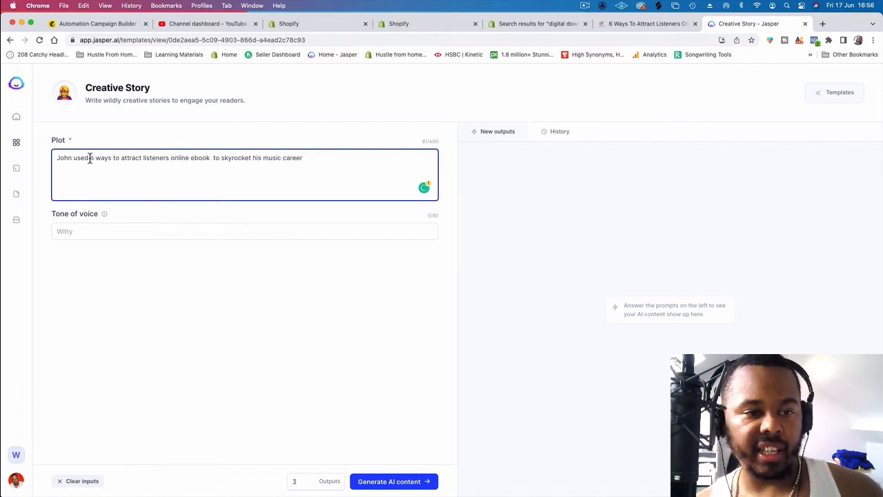
left_click_drag(89, 158, 75, 159)
type("us")
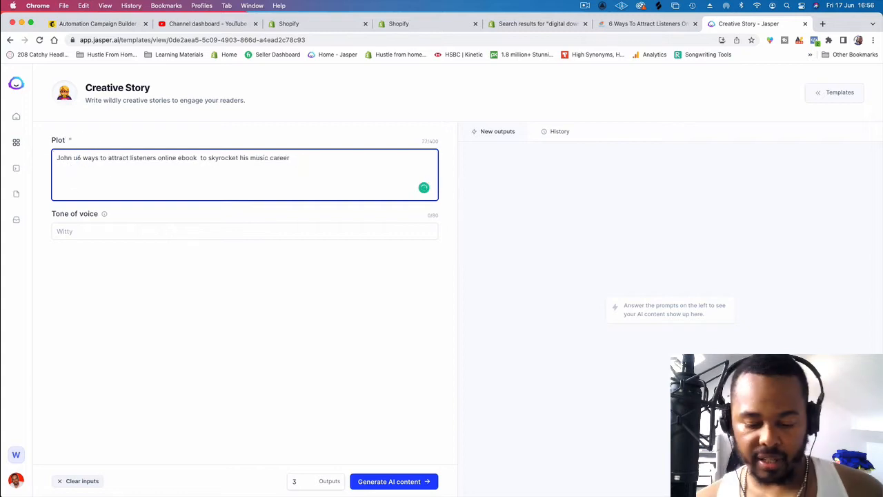
key("BackSpace")
type("downloaded")
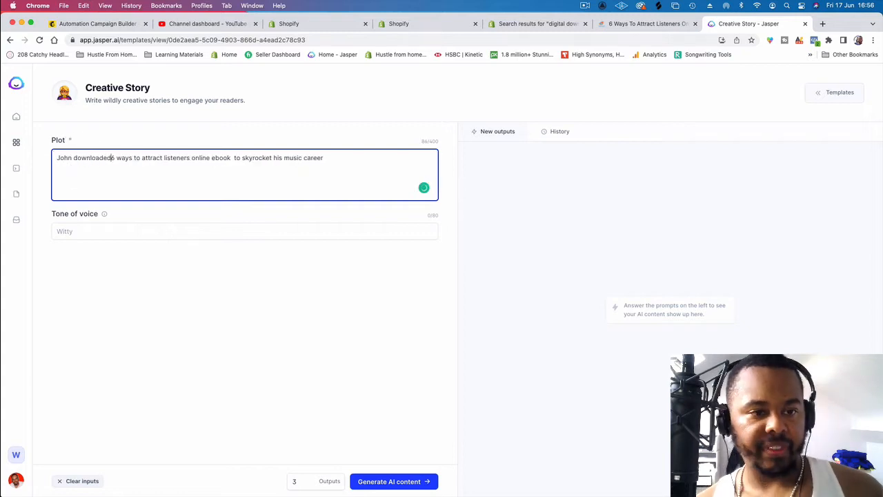
type(" the")
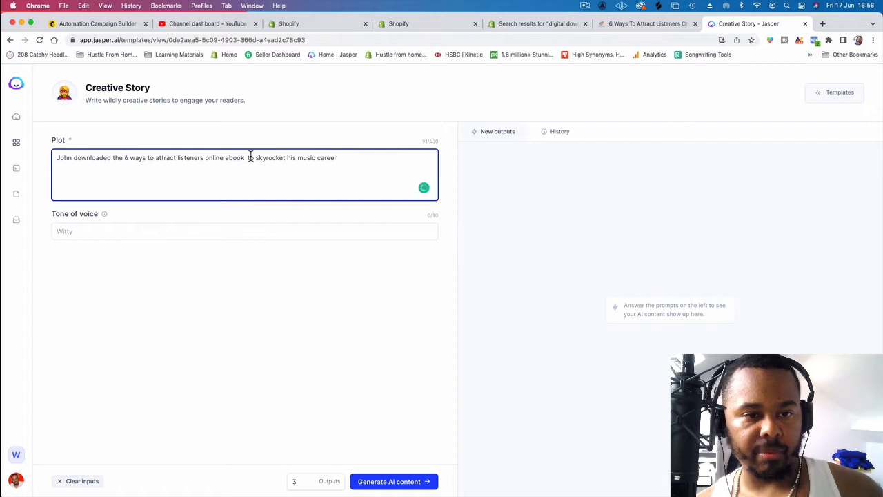
Step: Remove the extra space after "ebook" in the plot, generate three stories and read through them
left_click(249, 157)
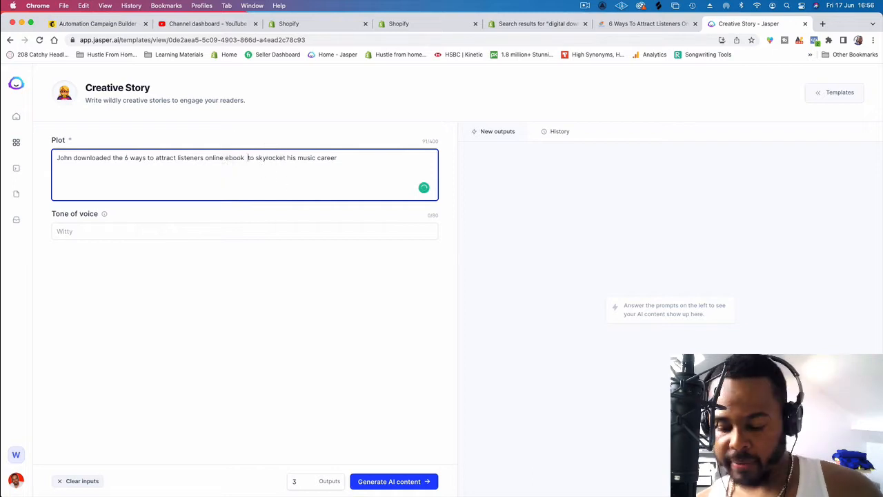
key("BackSpace")
left_click(404, 481)
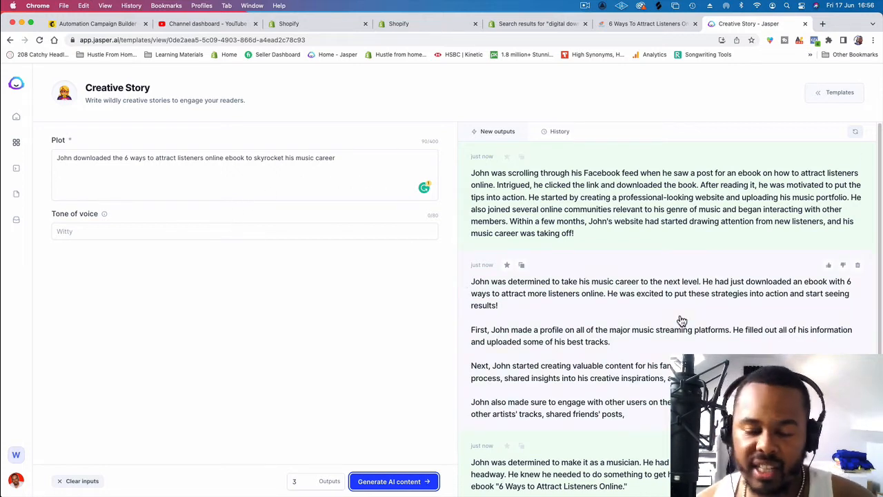
scroll(642, 374, "down", 1)
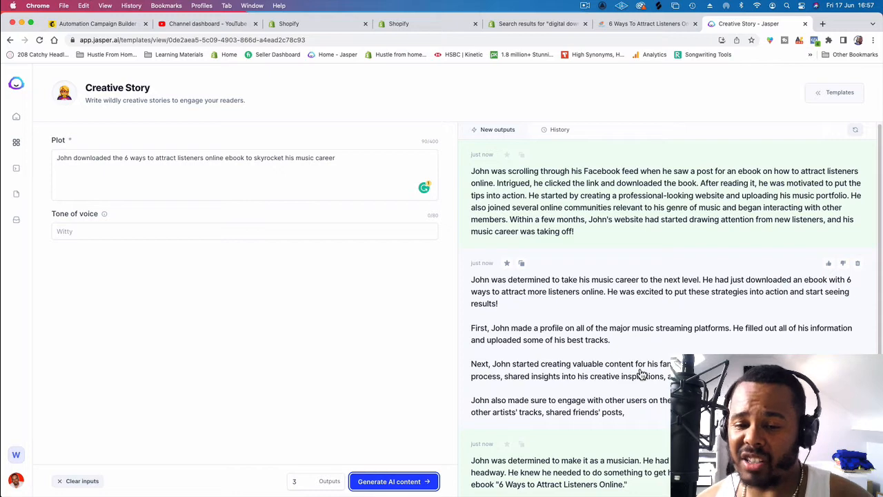
scroll(567, 331, "down", 3)
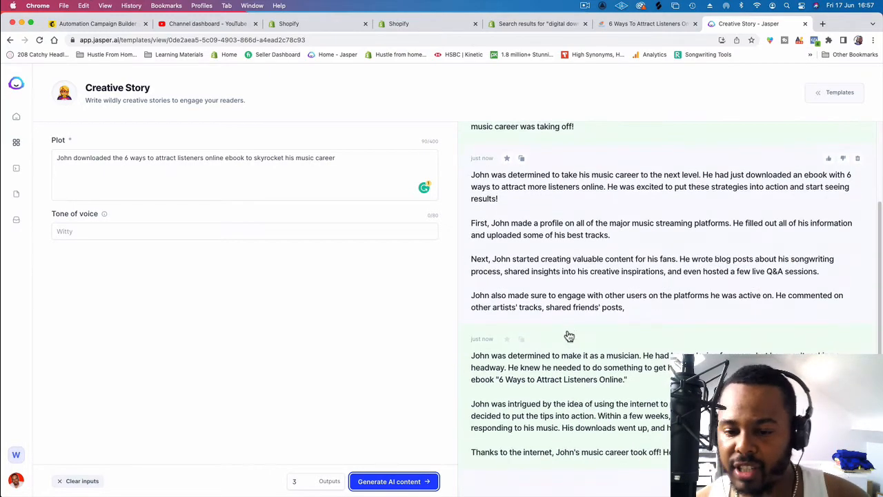
scroll(557, 339, "up", 3)
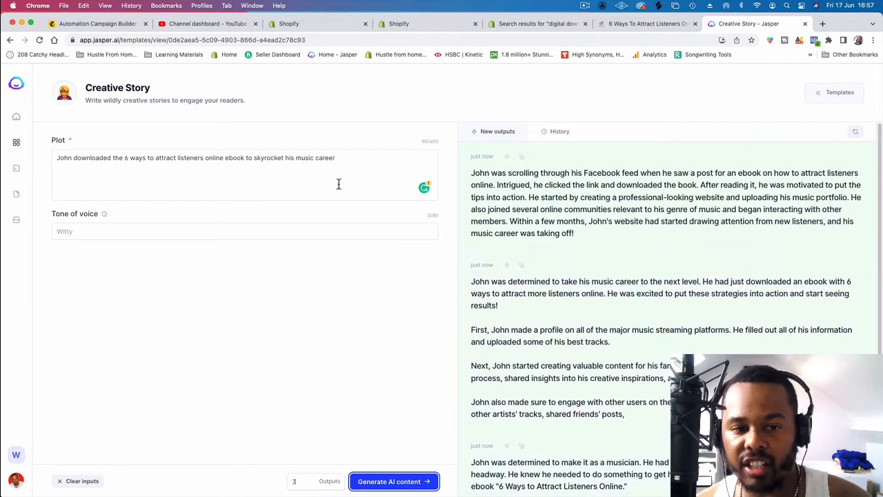
left_click_drag(345, 159, 25, 160)
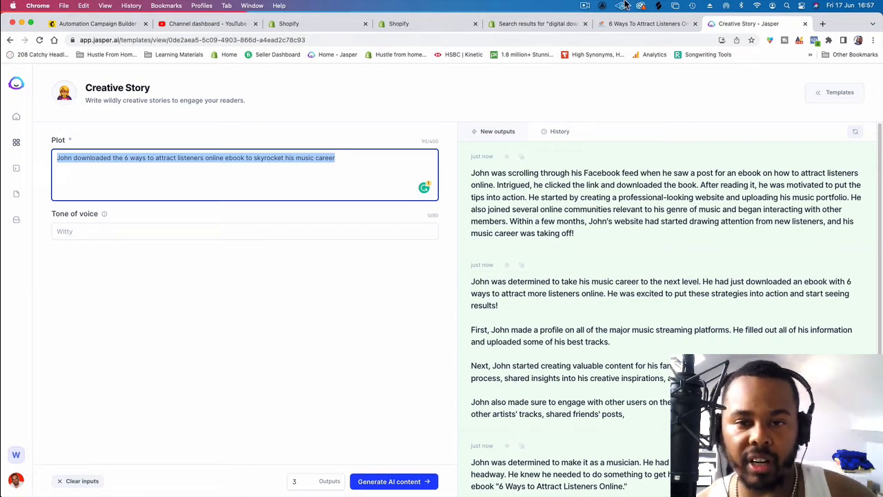
left_click(381, 158)
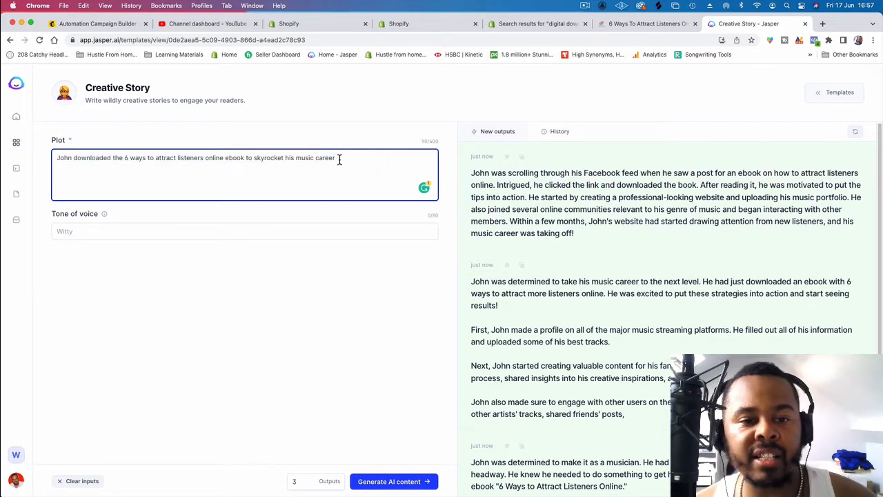
left_click_drag(339, 158, 84, 145)
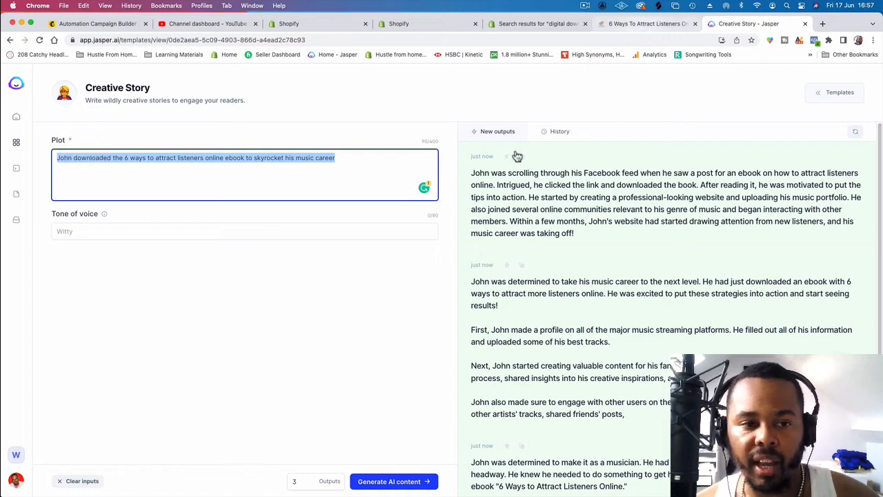
left_click(172, 171)
Step: Replace everything after "downloaded" in the plot with "books from the thir13een music ebook store and his music career took off"
left_click_drag(113, 158, 363, 165)
type("boo")
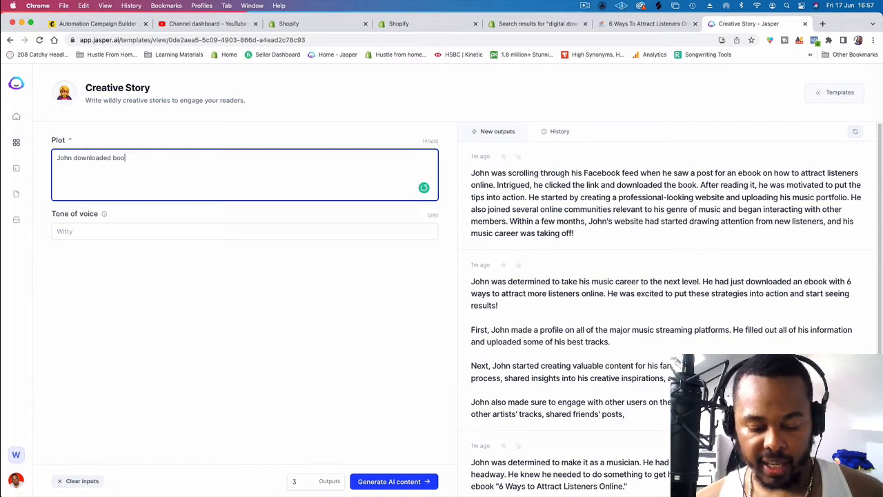
type("ks from the thir13een music ebook sta")
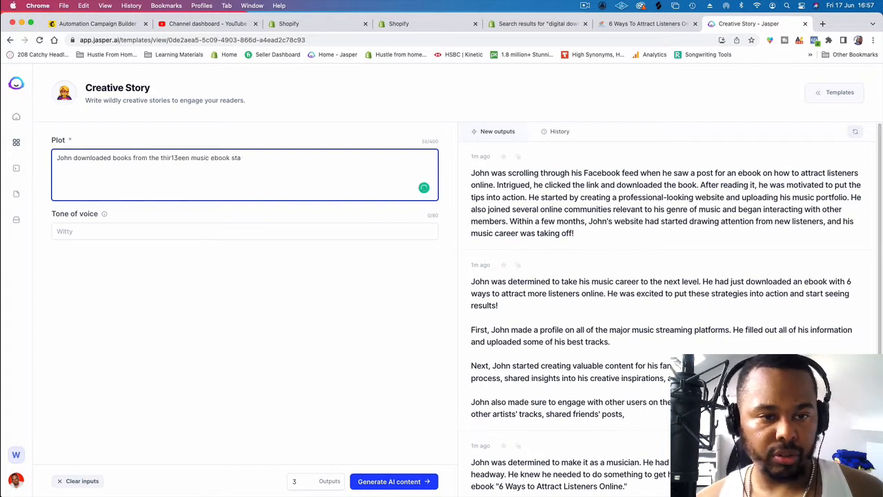
type("rore ")
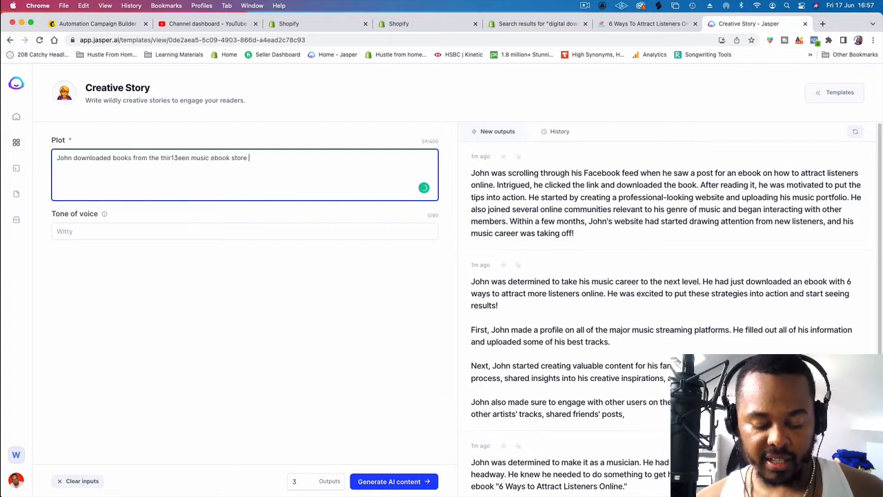
type("and his music career")
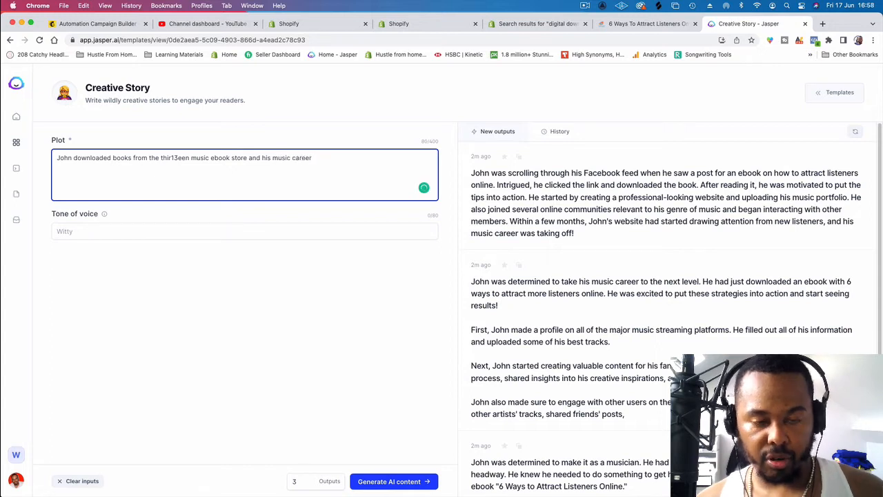
type(" took off")
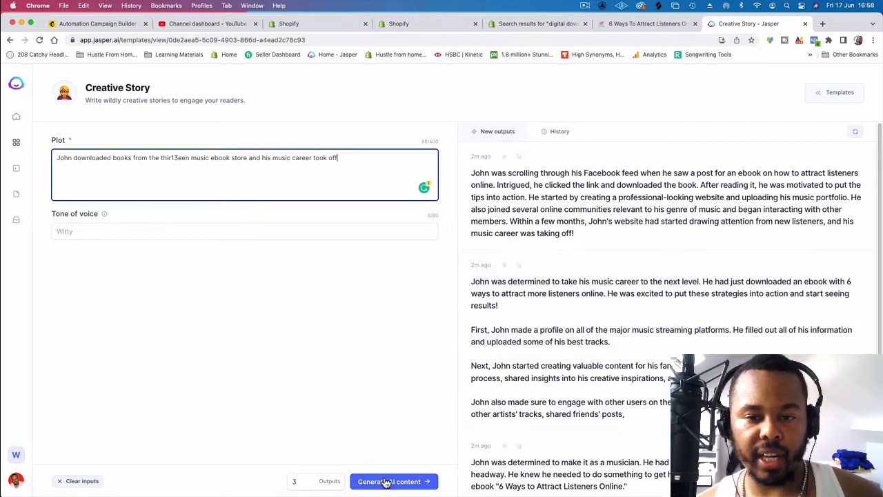
Step: Generate three stories from the rewritten plot and copy the one about playing the guitar since childhood
left_click(384, 480)
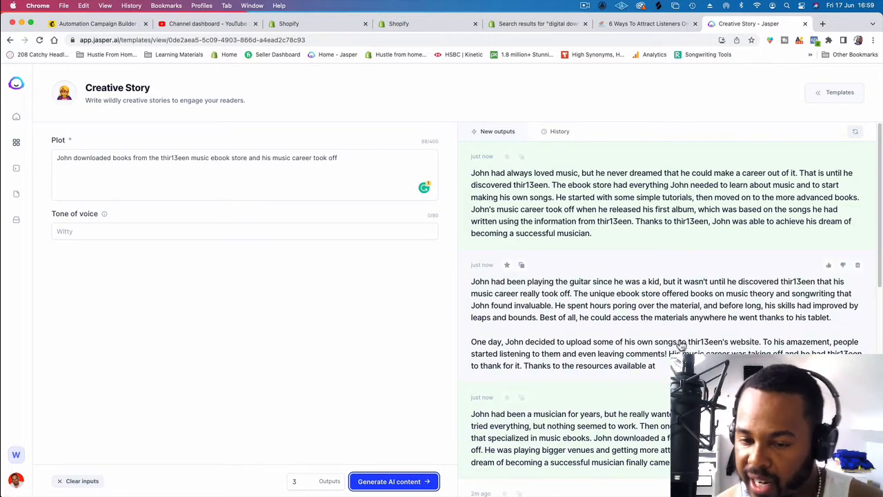
left_click(647, 348)
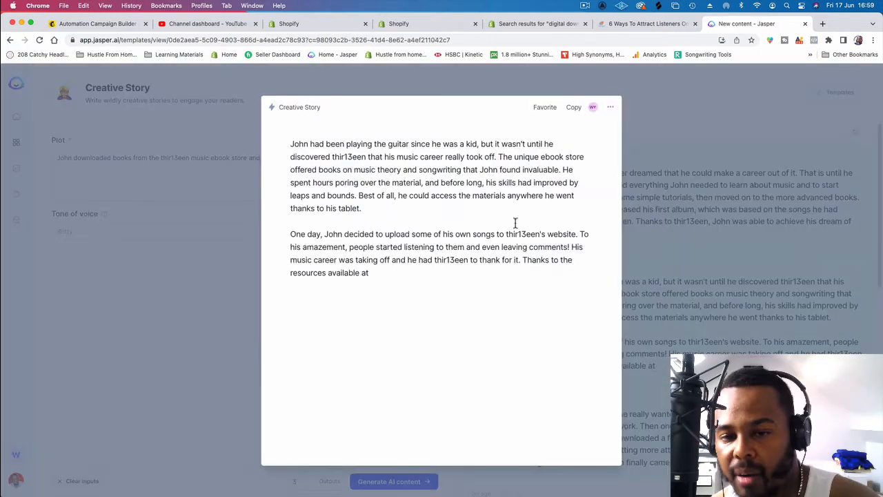
left_click(572, 108)
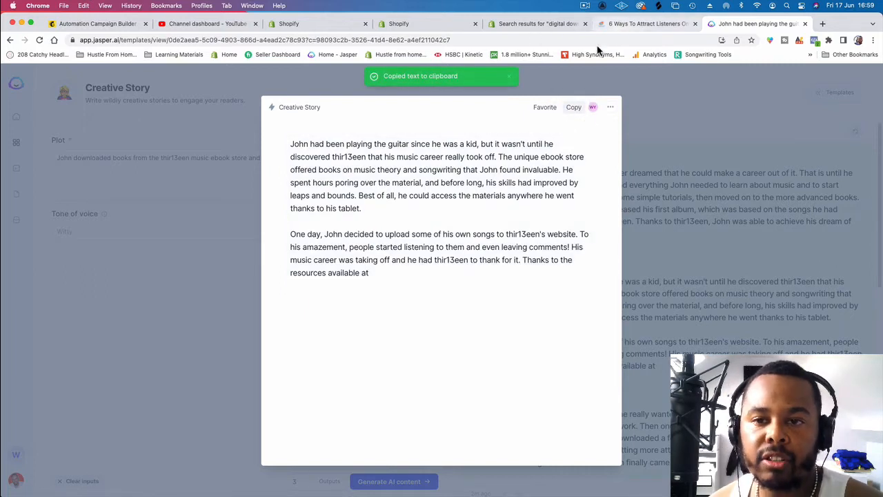
Step: Switch to the Mailchimp email and replace the line "Its me again, thir13een" with "I wanna share a story with you"
left_click(126, 25)
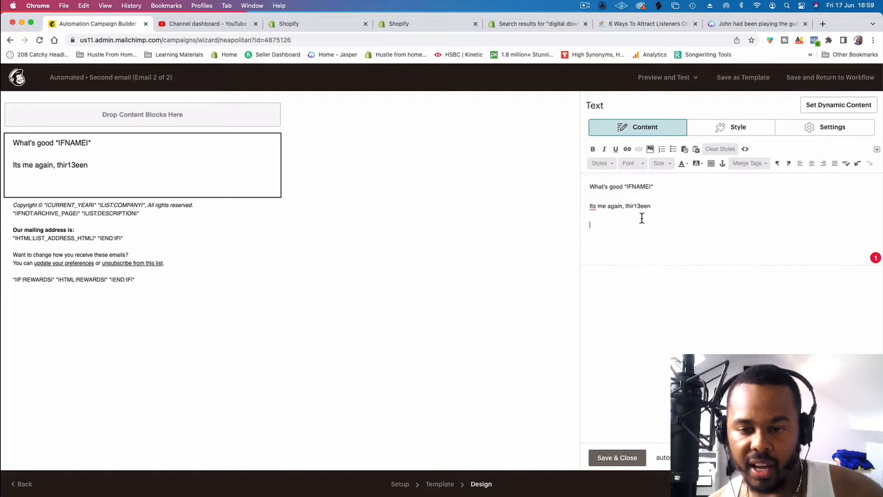
left_click_drag(653, 205, 575, 184)
left_click_drag(635, 200, 584, 202)
key("BackSpace")
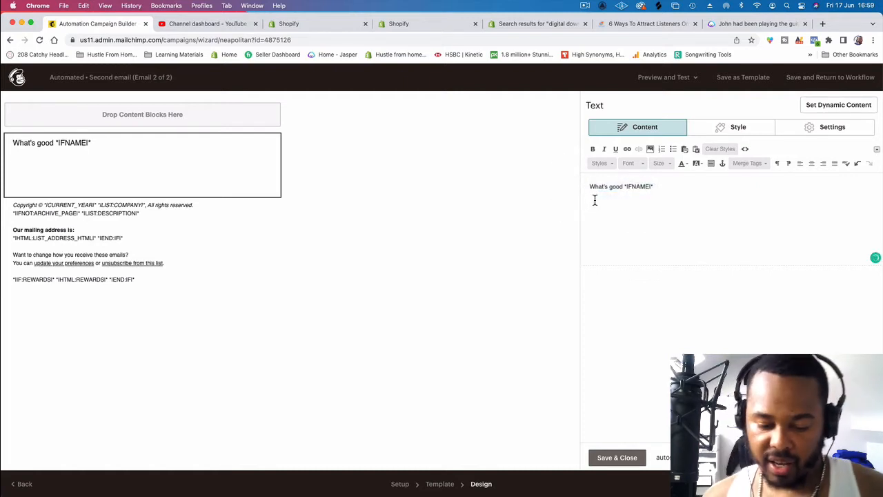
type("I wanna s")
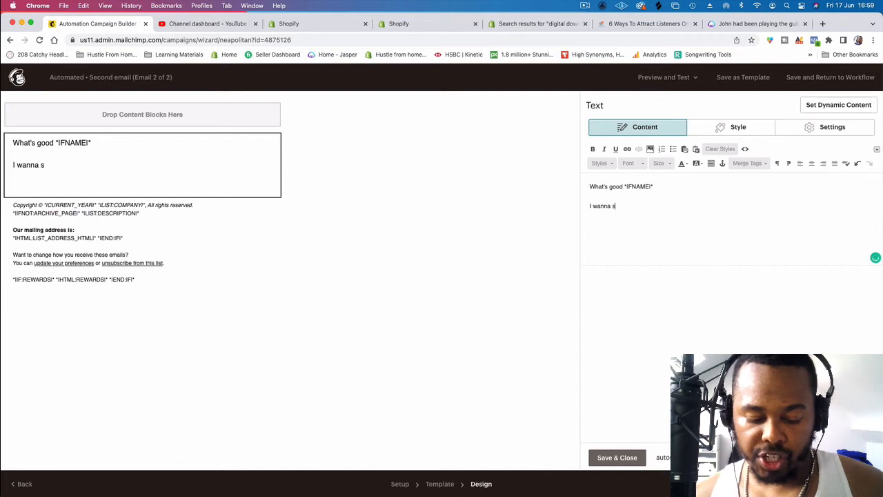
type("hare a sot")
key("BackSpace")
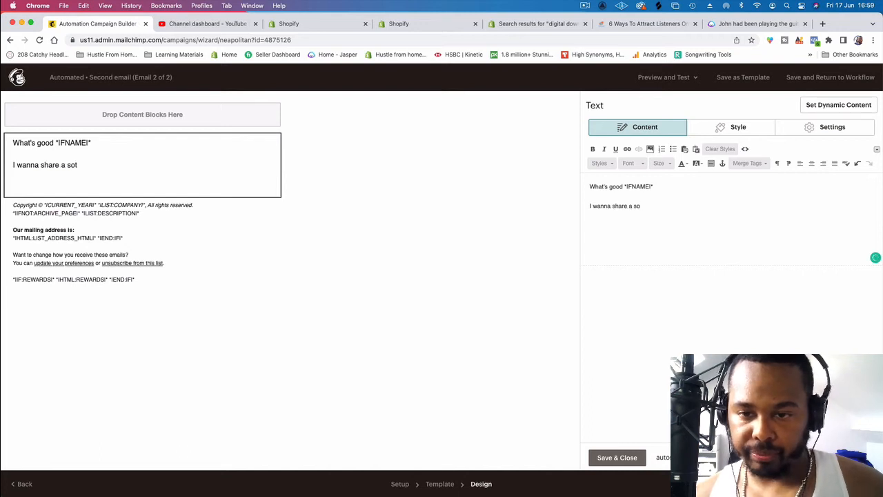
type("ry with you")
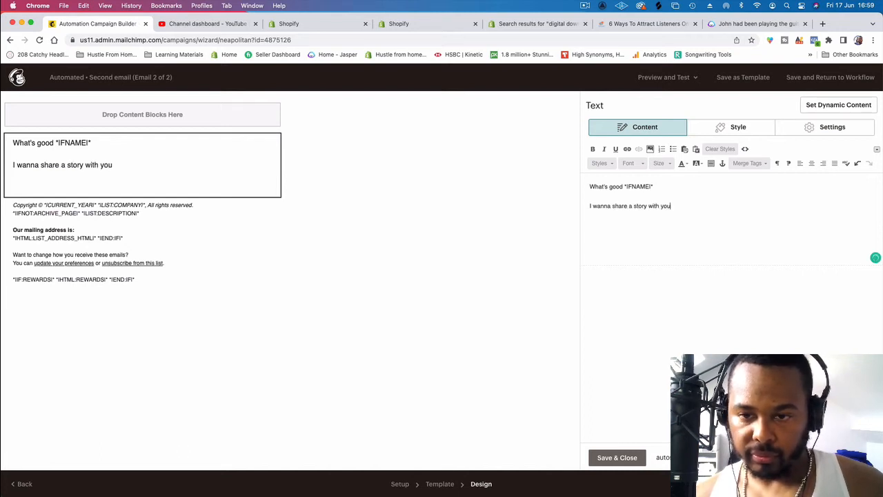
Step: Paste the copied story below the "I wanna share a story with you" line and replace its opening first name with a different one
key("Return")
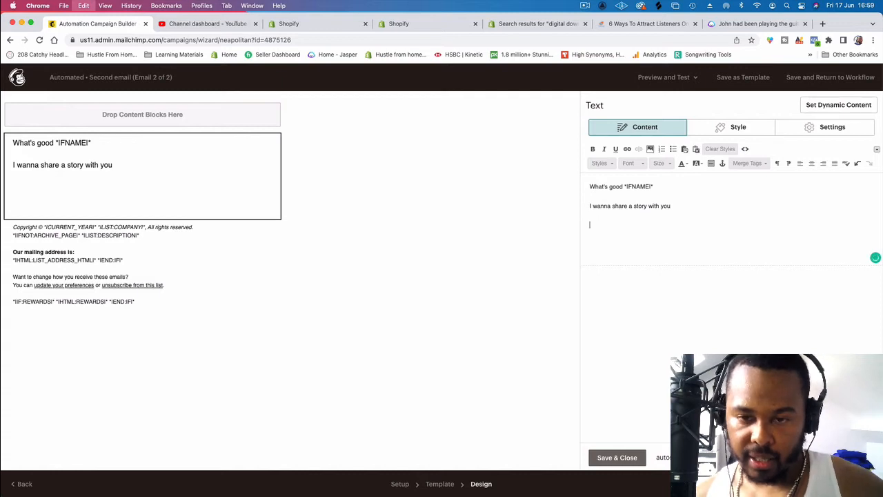
key("super+v")
left_click_drag(606, 219, 589, 222)
key("BackSpace")
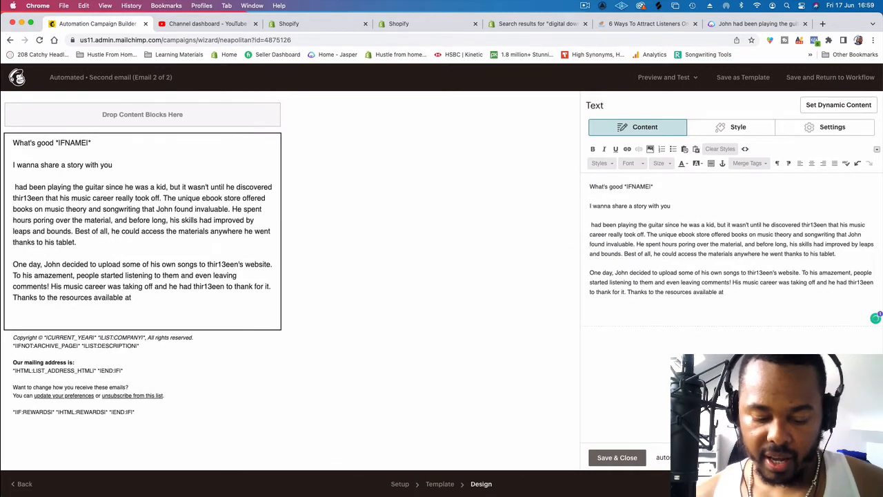
type("Ken")
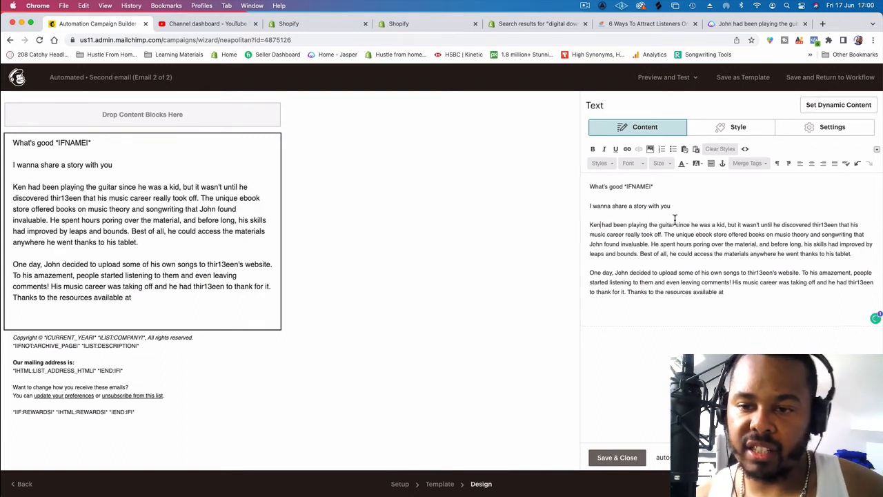
Step: Replace "playing the guitar" with "been rapping" in the story's first sentence
left_click_drag(675, 224, 629, 225)
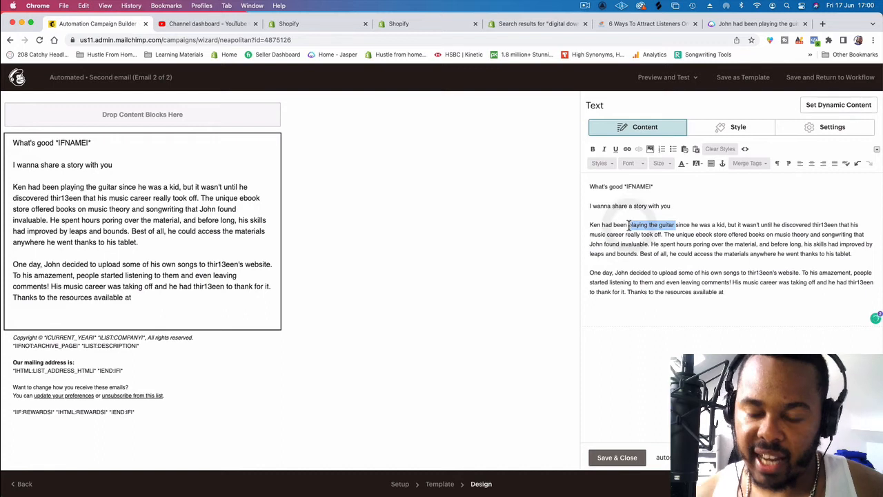
type("been rapping")
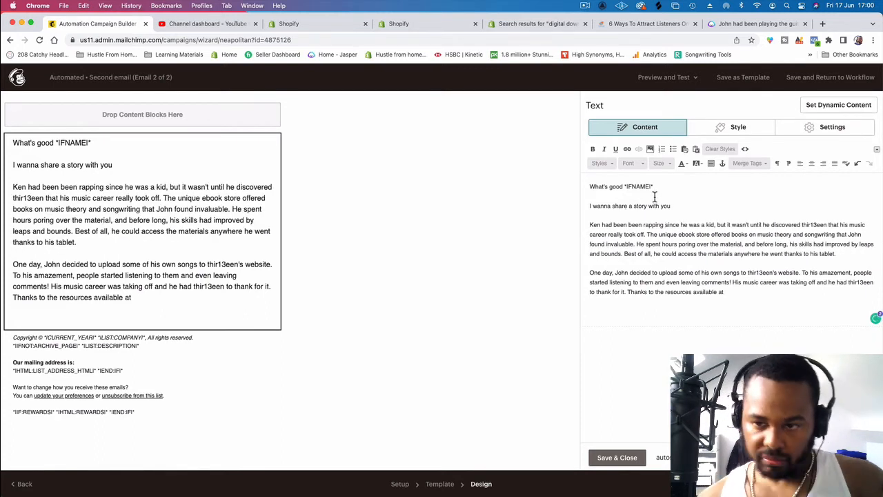
Step: Replace "thir13een" with "my music ebook store" in the story's first sentence
left_click_drag(827, 225, 804, 225)
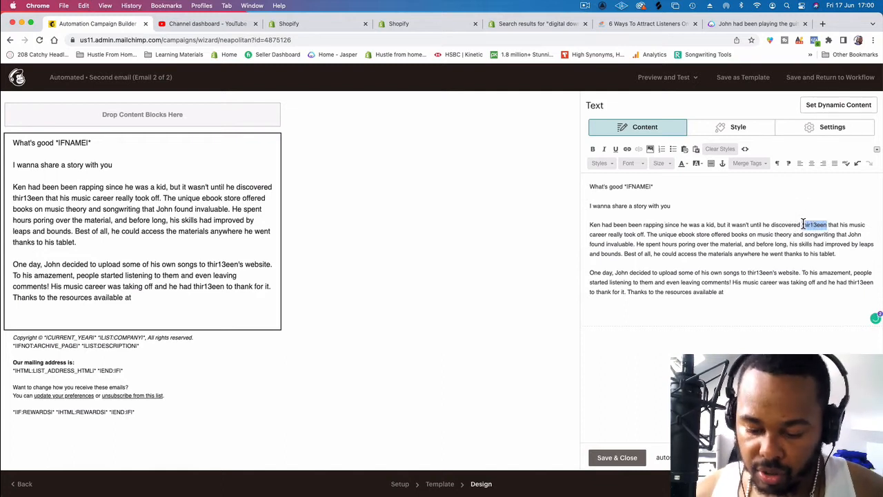
type("muy e")
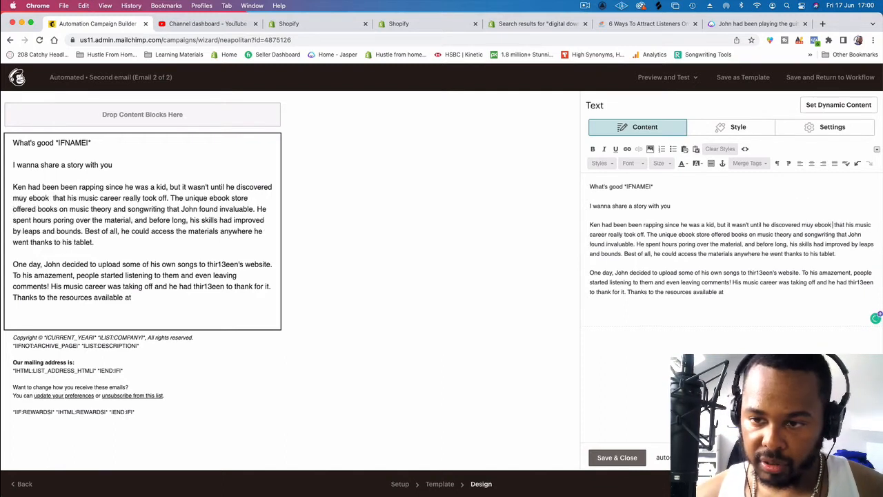
type("book")
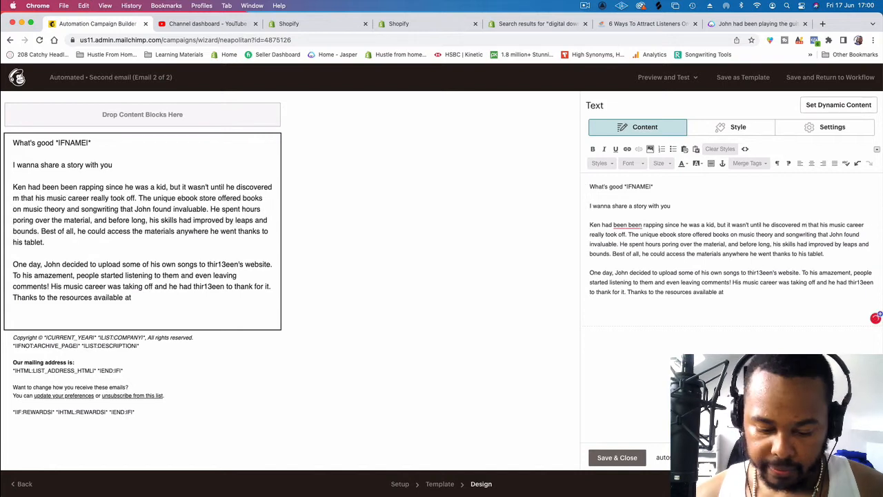
type(" store")
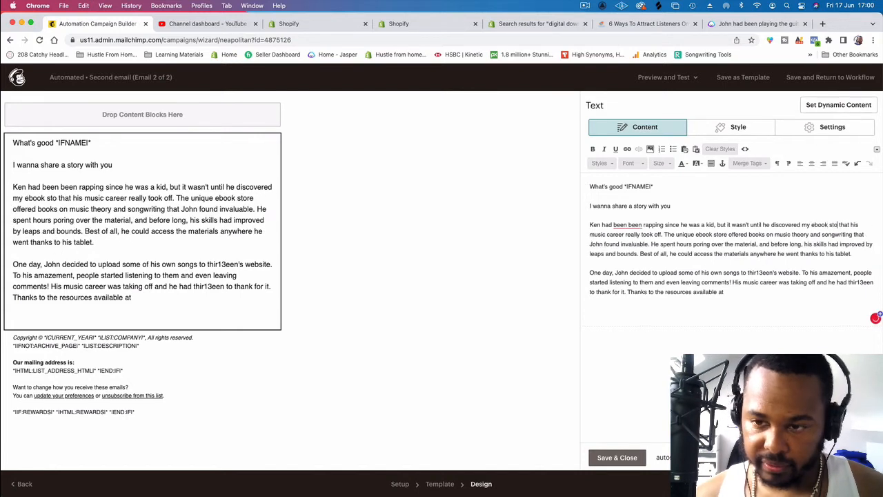
key("Left")
key("Left")
key("Left")
key("Left")
key("Left")
key("Left")
key("Left")
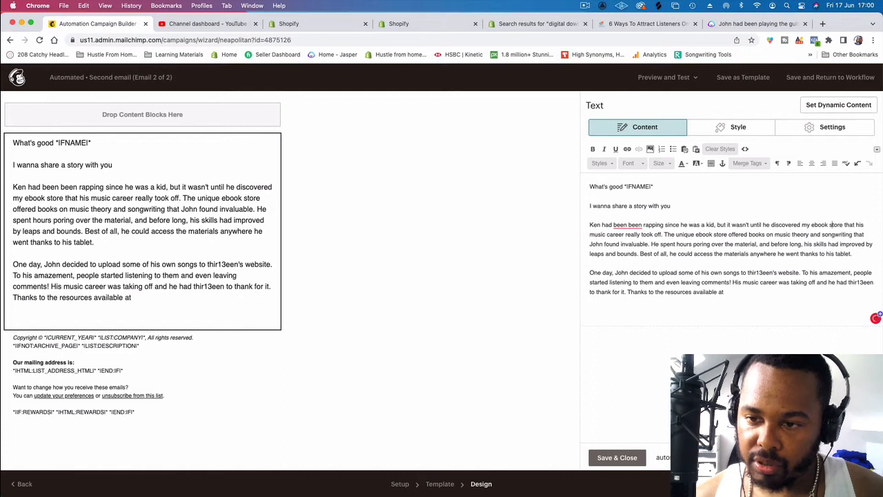
type("m")
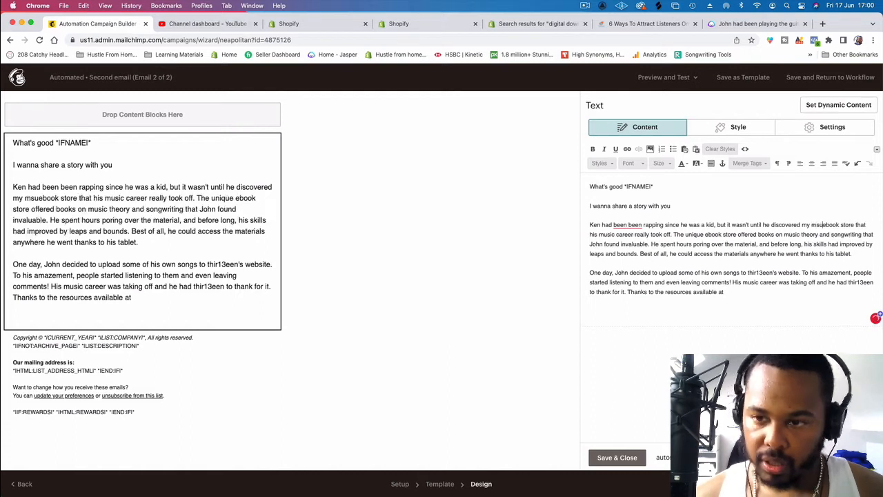
type("usic")
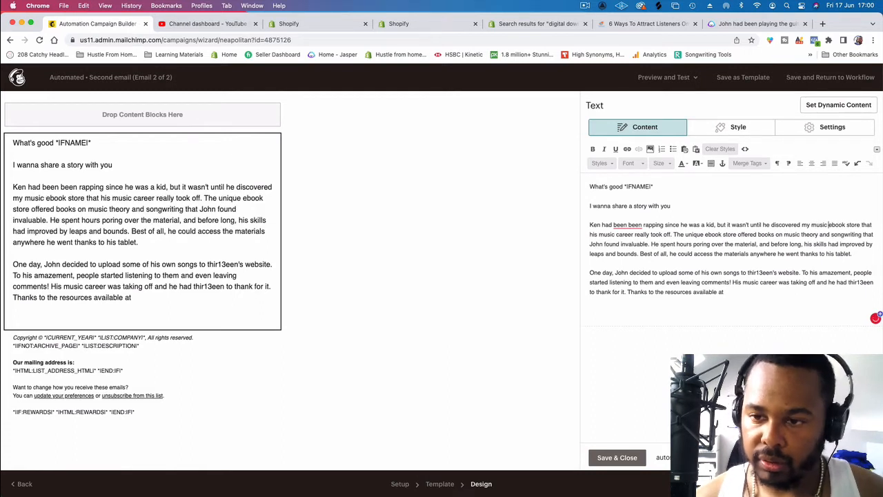
Step: Start a new paragraph at "The unique ebook store" and replace "music theory and songwriting" with "music marketing" in it
left_click(676, 235)
key("BackSpace")
key("Return")
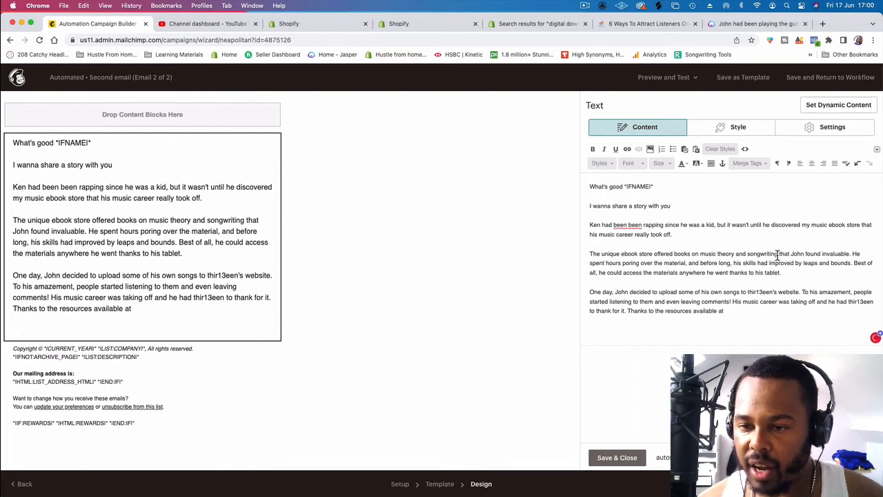
left_click_drag(778, 254, 702, 255)
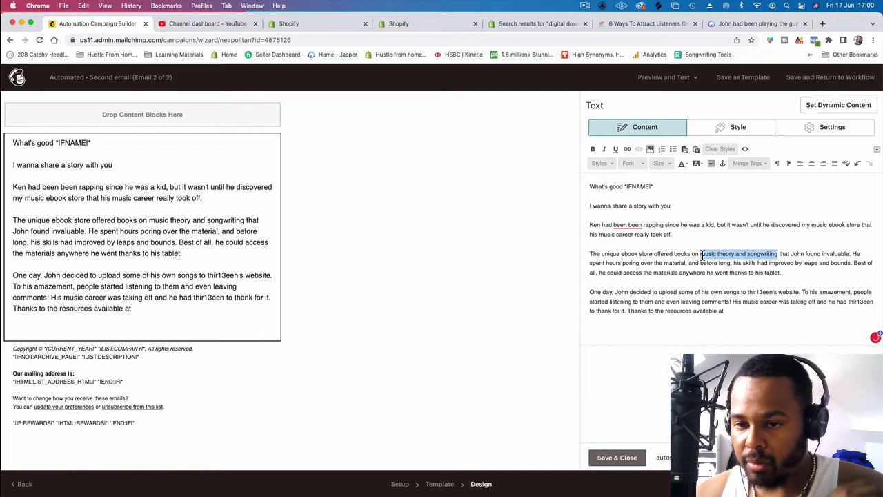
key("BackSpace")
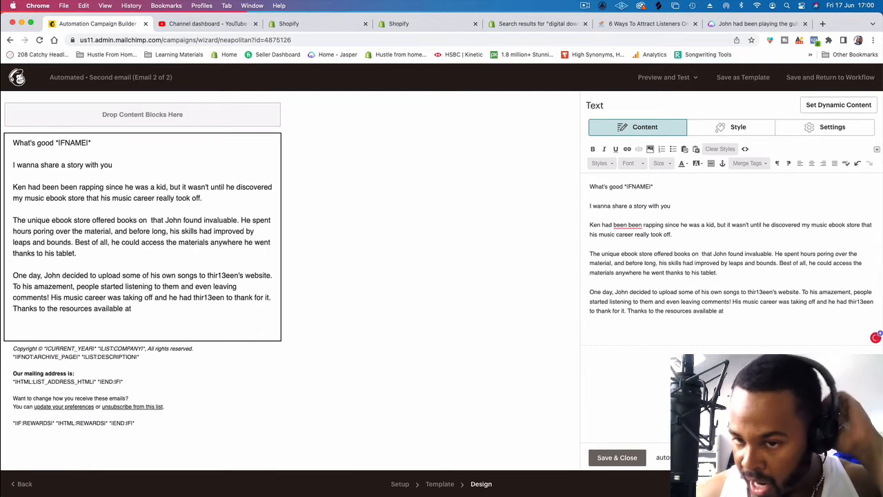
type("usic marke")
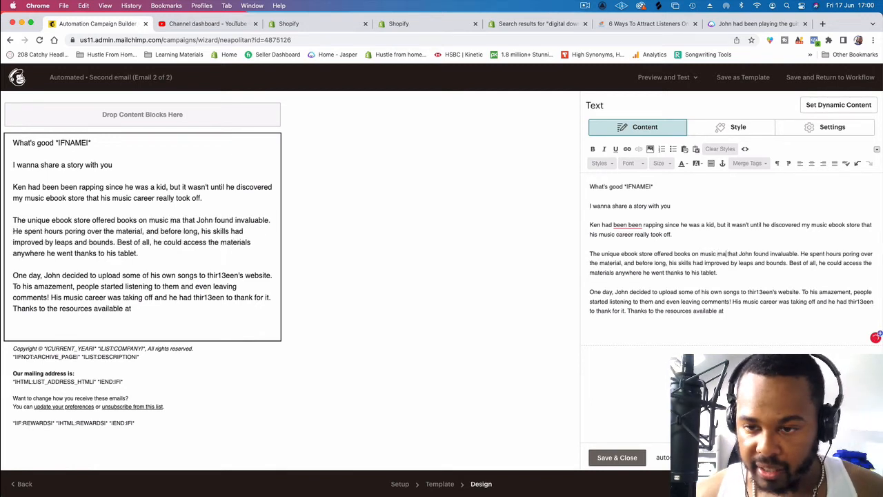
type("ting")
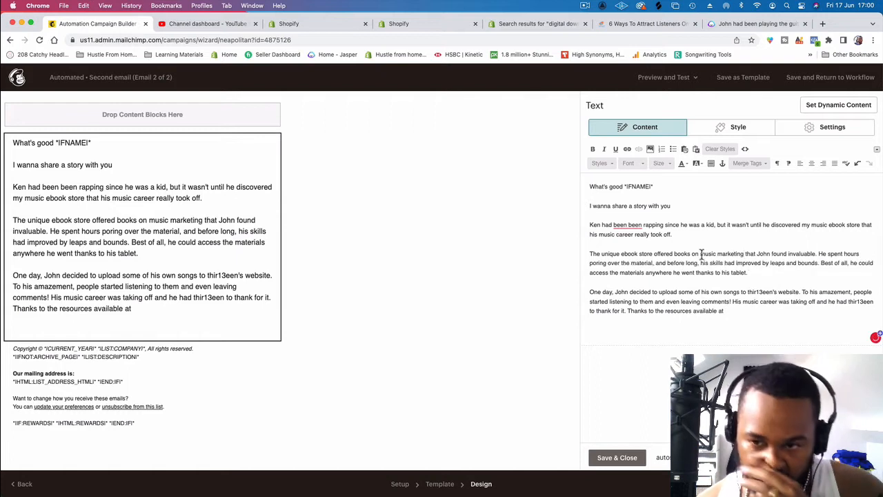
Step: Swap the old first name before "found invaluable" for the new one, and start a new paragraph at "He spent hours", dropping the preceding full stop
double_click(764, 254)
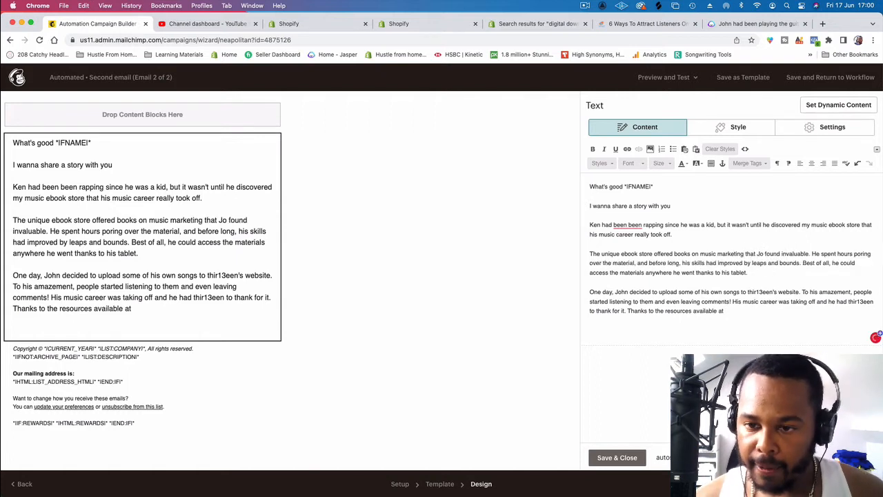
type("ketin")
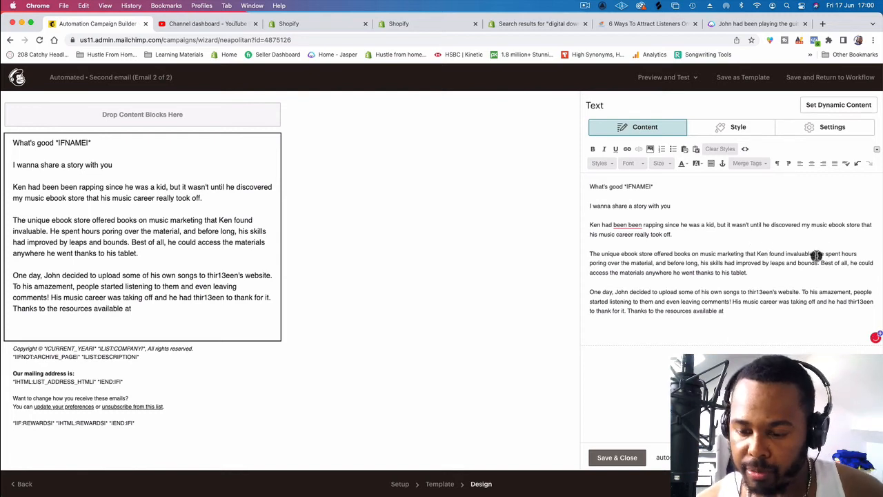
left_click(817, 254)
key("BackSpace")
key("BackSpace")
key("Return")
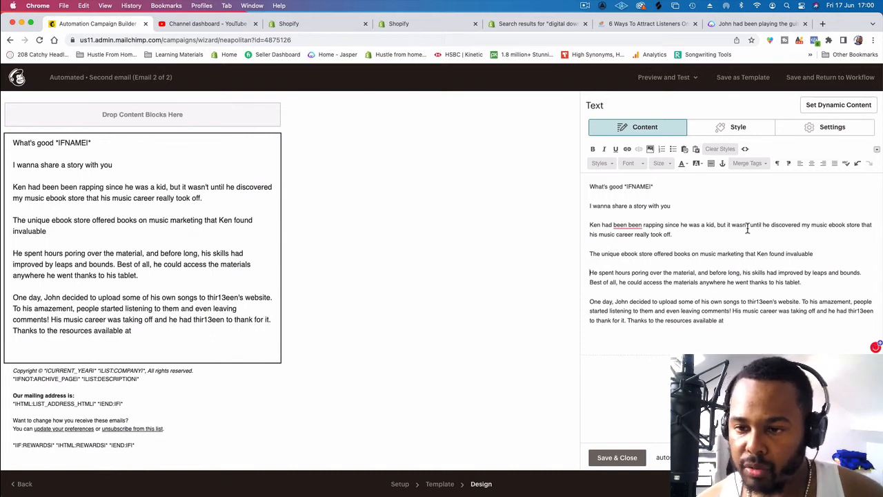
Step: Correct the doubled "been" in the story's first sentence and start a new paragraph at "Best of all"
mouse_move(634, 224)
left_click(636, 249)
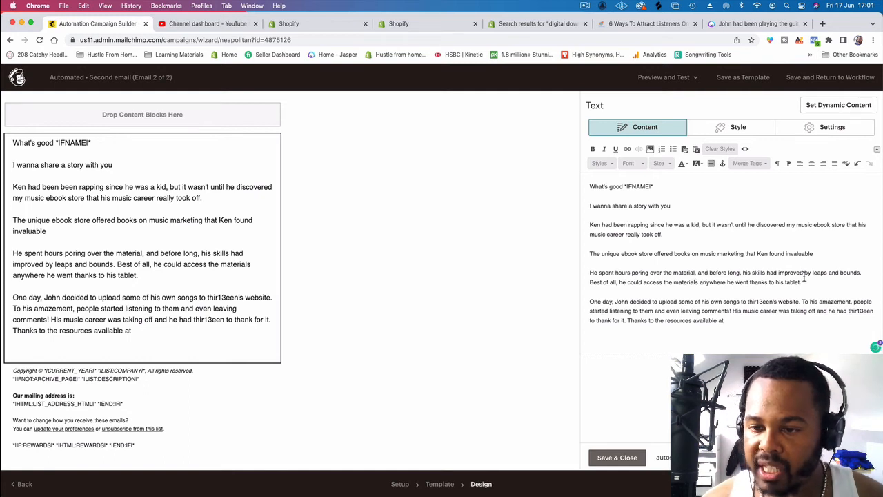
left_click(828, 280)
left_click(870, 276)
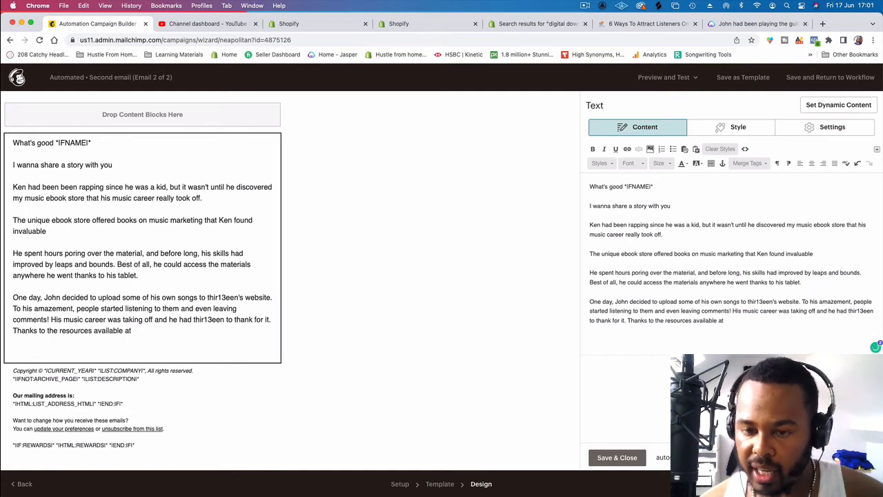
key("shift+Return")
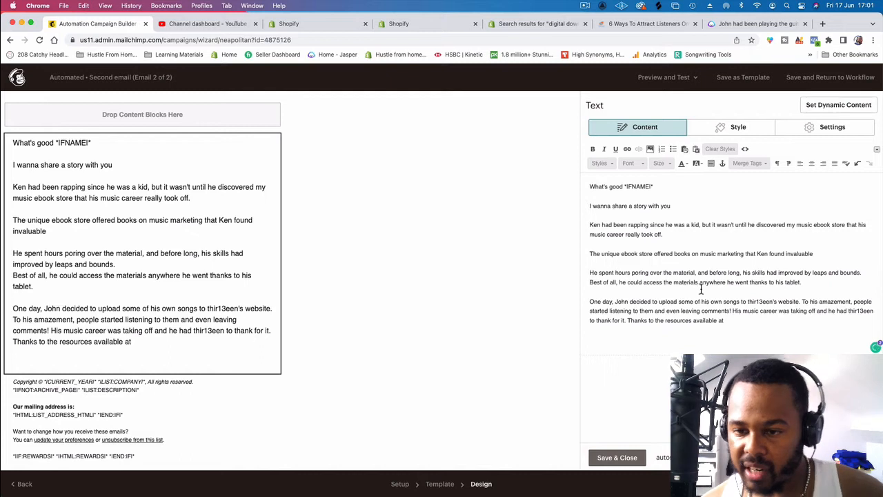
key("Return")
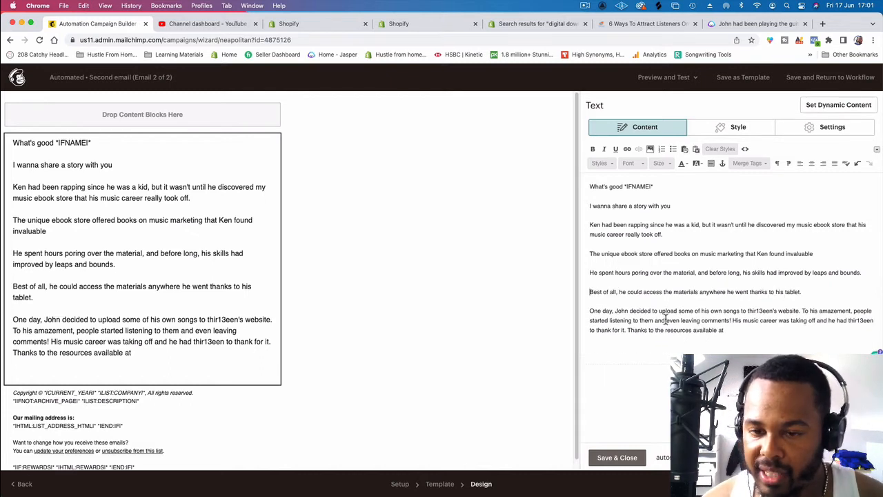
Step: Replace the old first name in the "One day" sentence with the story's new first name
left_click(630, 310)
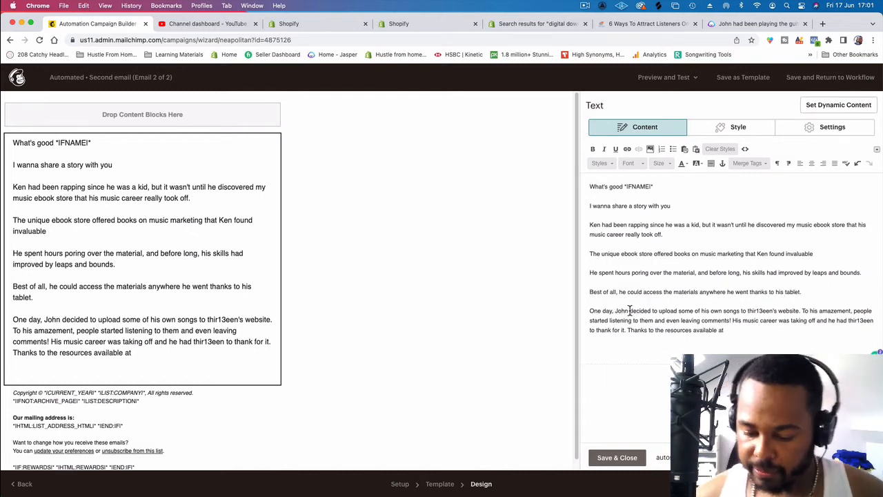
key("BackSpace")
key("BackSpace")
key("BackSpace")
key("BackSpace")
type("Ken")
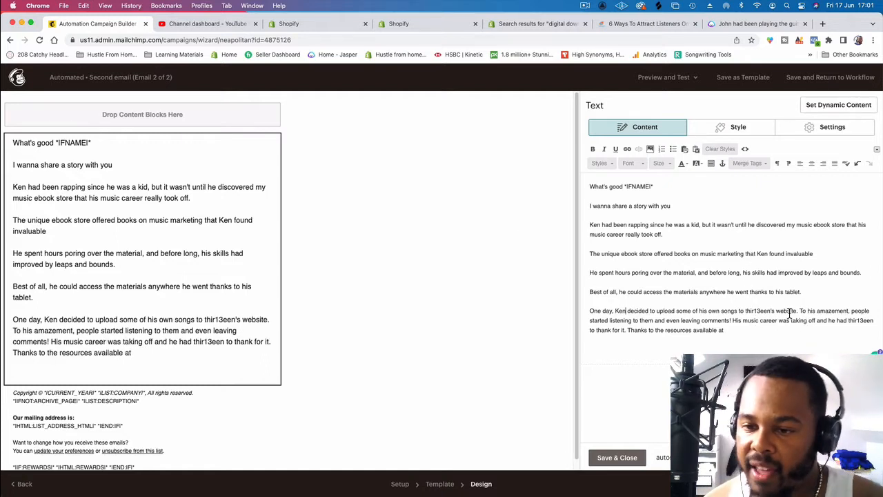
Step: Replace "thir13een's website" with "spotify" in the "One day" sentence and start a new paragraph at "To his amazement"
left_click_drag(798, 312, 747, 312)
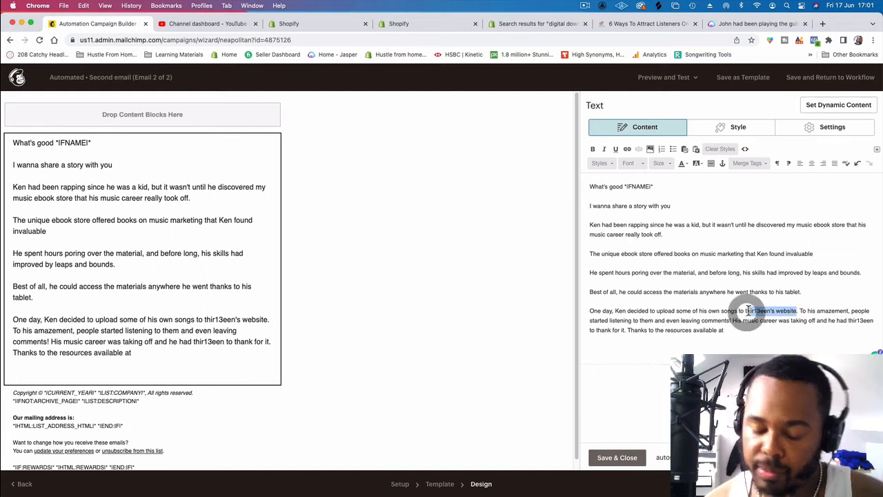
type("spotify")
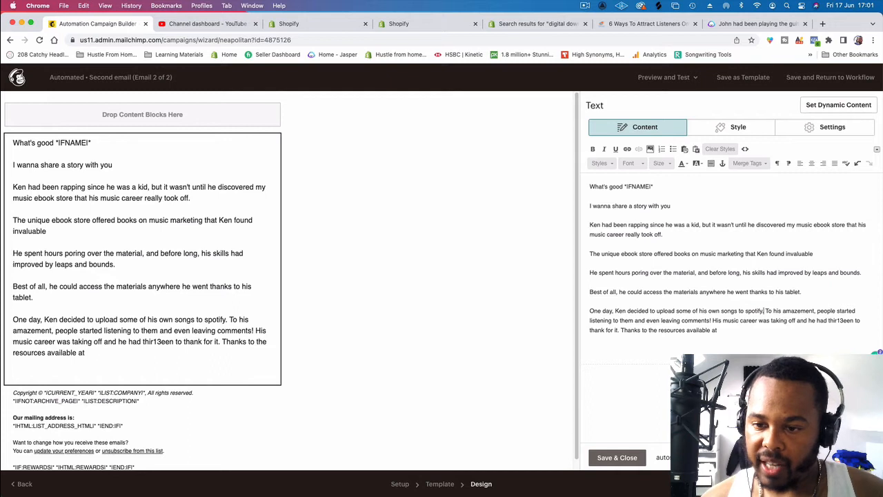
key("Return")
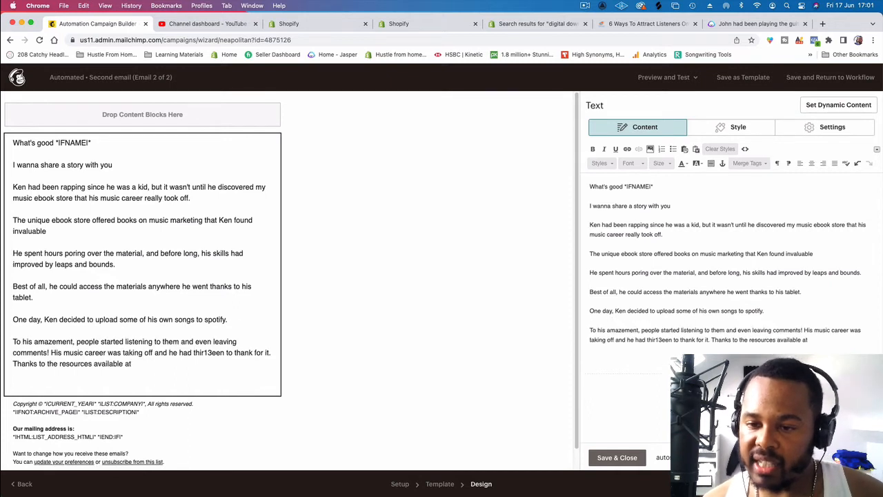
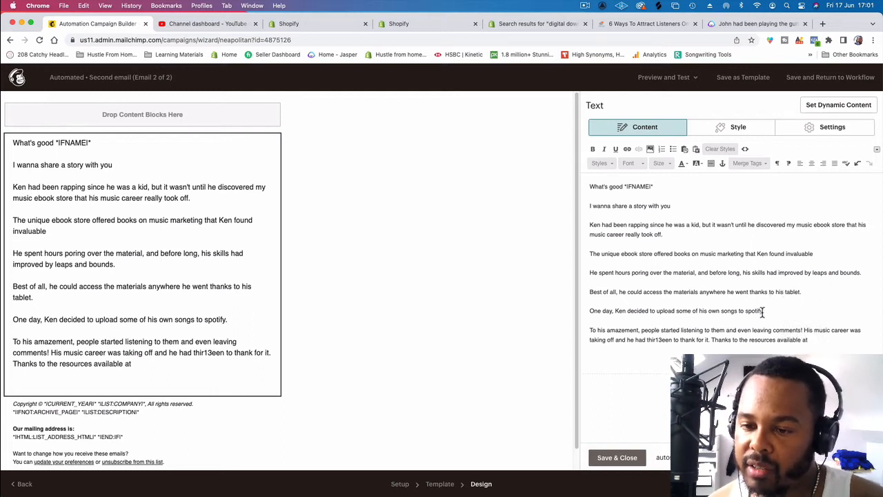
Step: Replace "spotify" with "soundcloud" in the "One day" sentence and start a new paragraph at "His music career"
left_click_drag(763, 312, 746, 311)
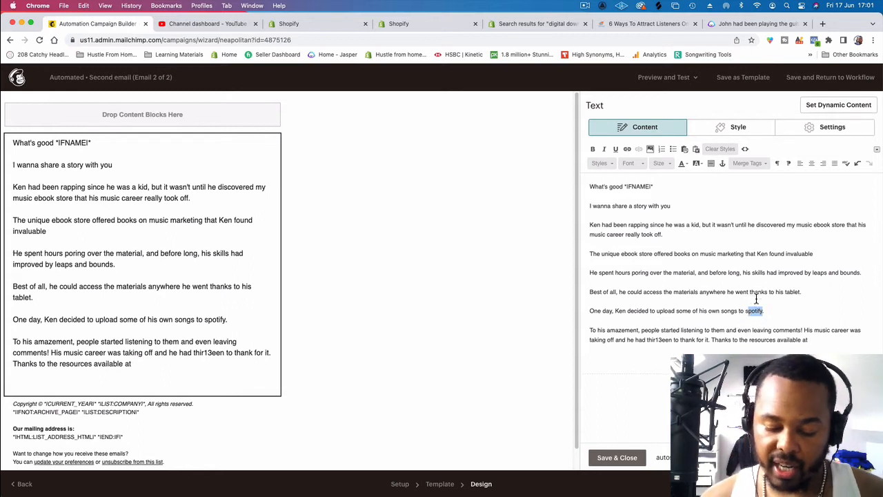
type("sound")
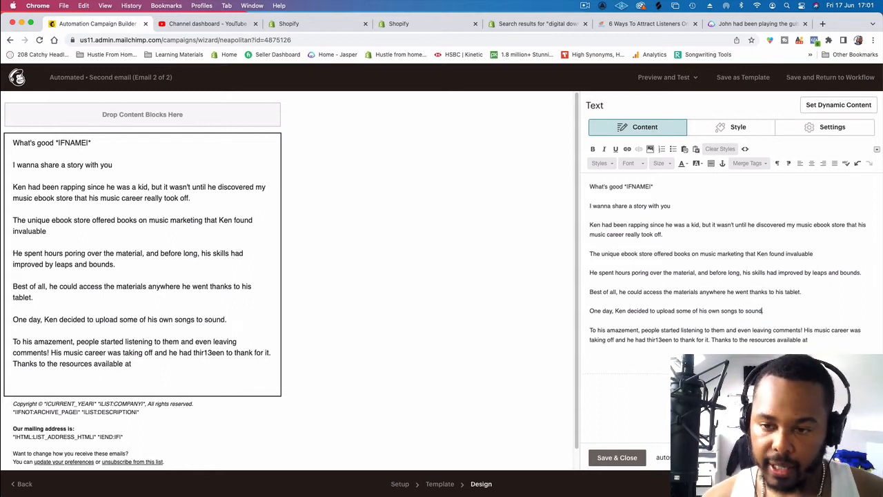
type("cloud.")
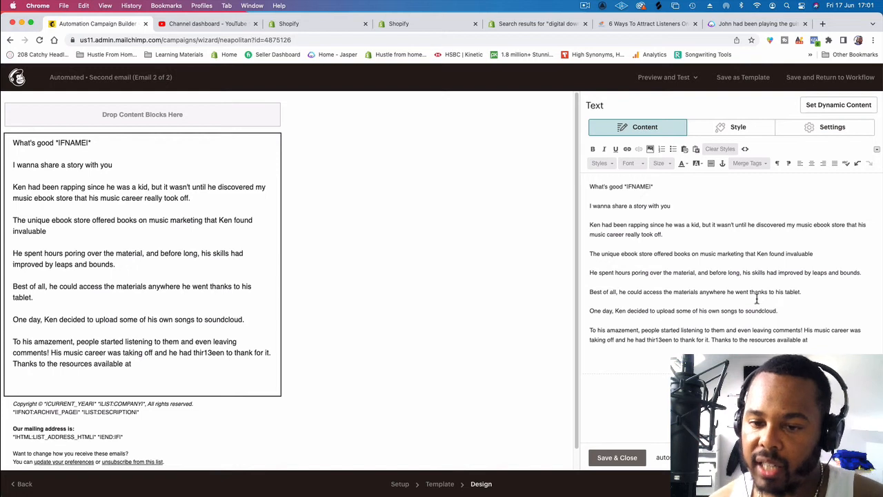
left_click(804, 330)
key("BackSpace")
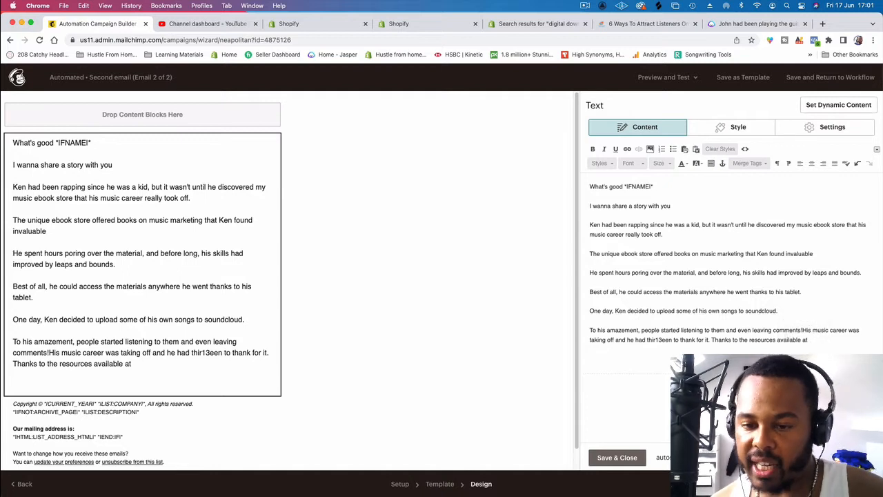
key("Return")
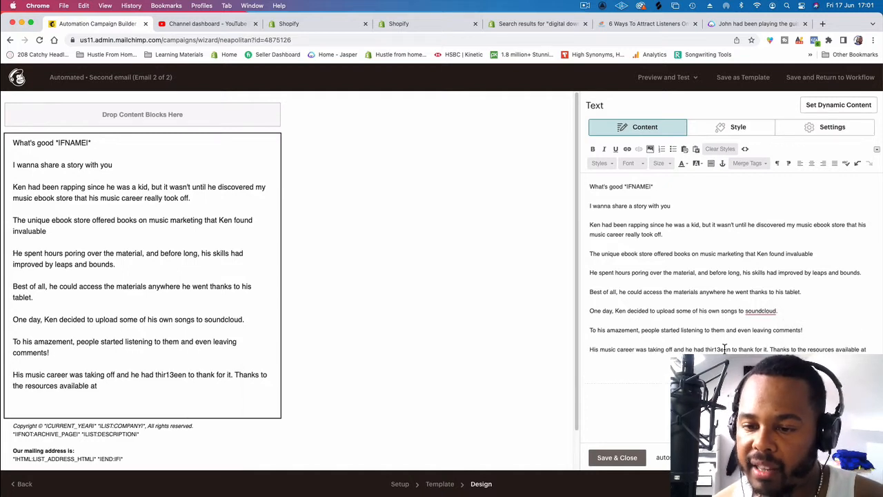
Step: Replace "thir13een" with "our ebook store" in the "His music career" sentence and delete the unfinished "Thanks to the resources available at"
left_click_drag(730, 349, 704, 349)
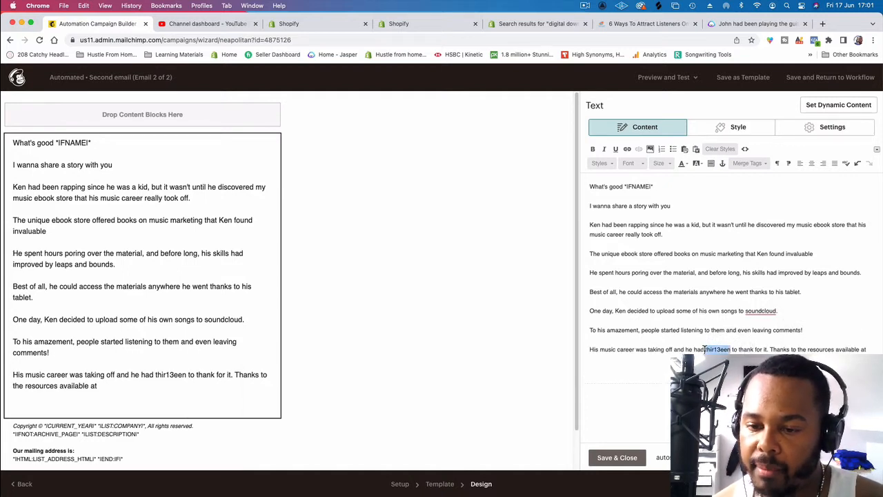
key("BackSpace")
key("BackSpace")
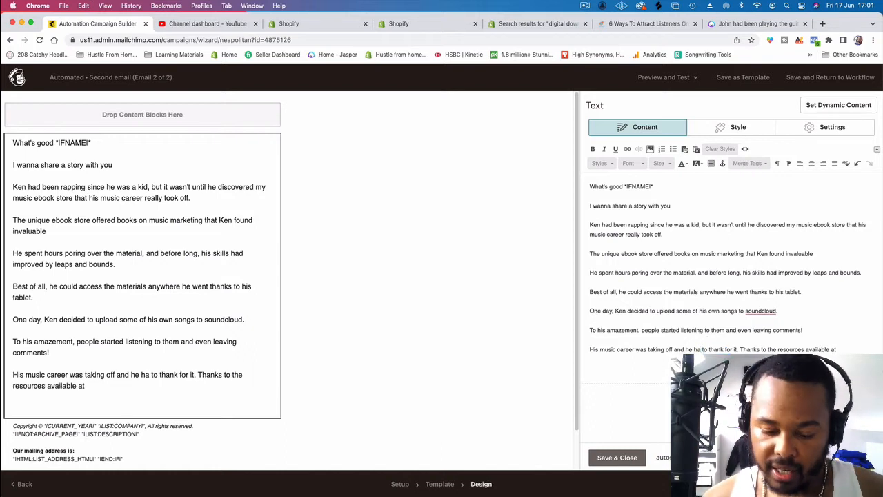
type("d our ebook")
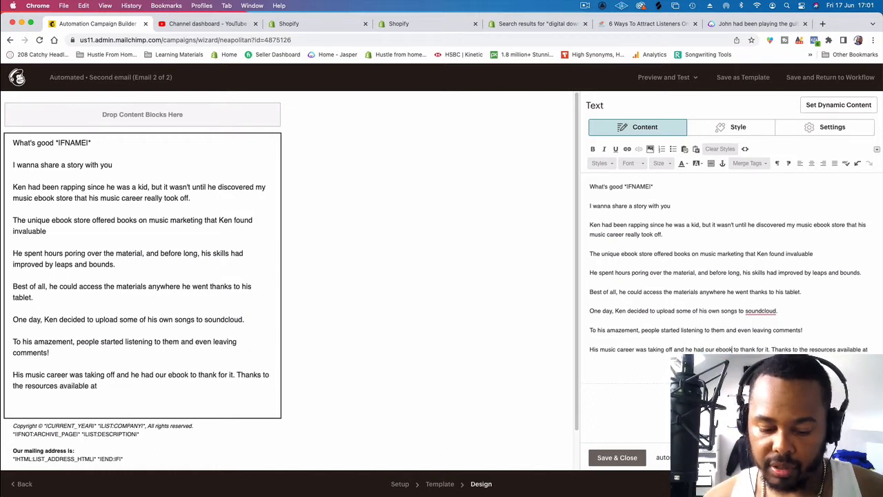
type(" store")
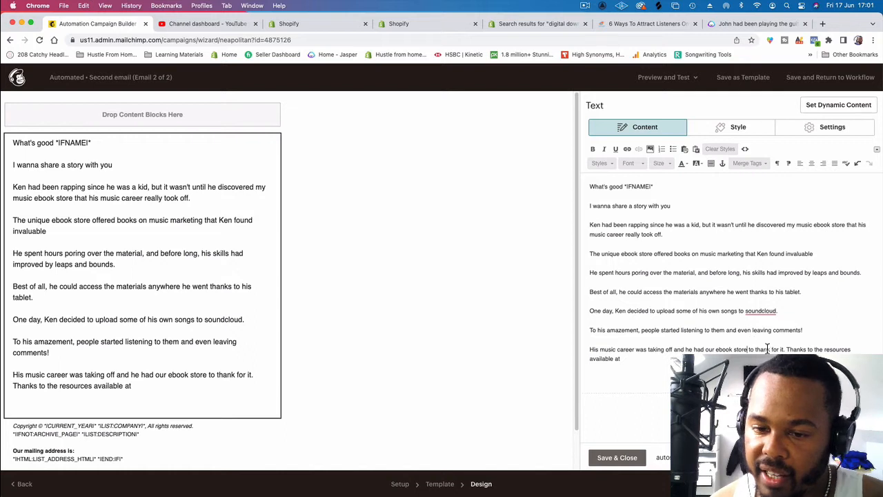
left_click_drag(787, 349, 621, 359)
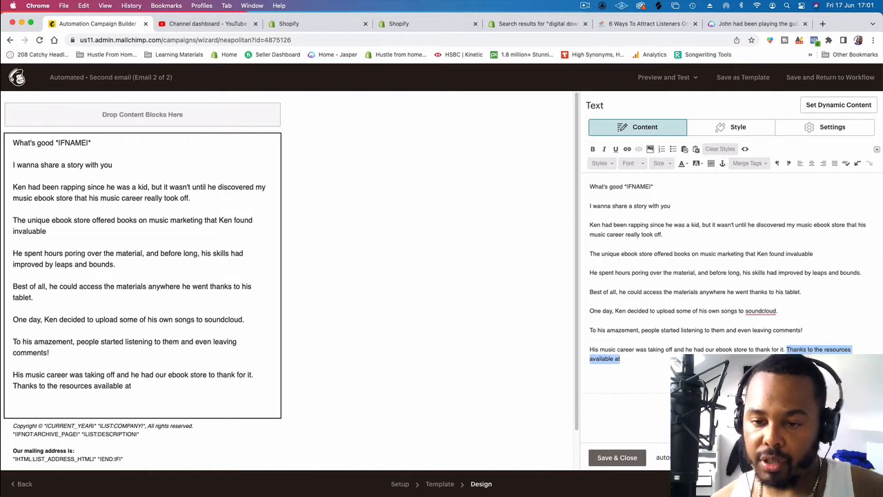
key("BackSpace")
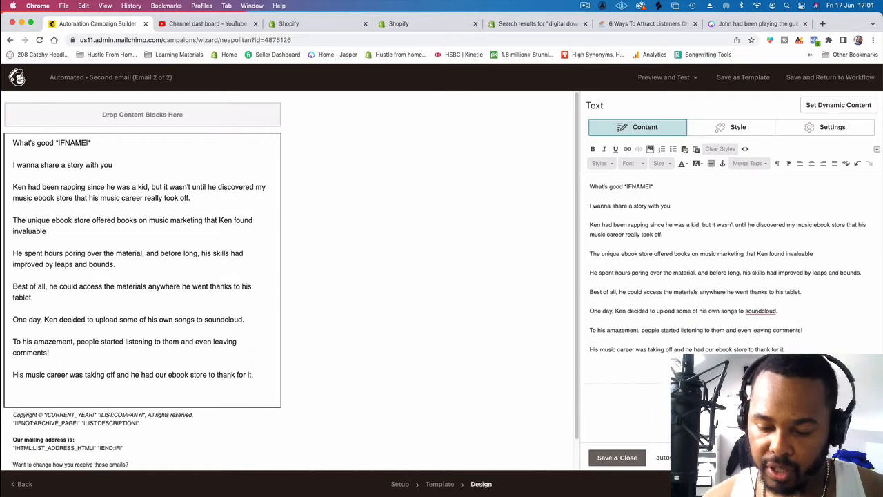
Step: Begin a new final paragraph with "You can take a page out of", the story character's possessive first name and "books"
key("Return")
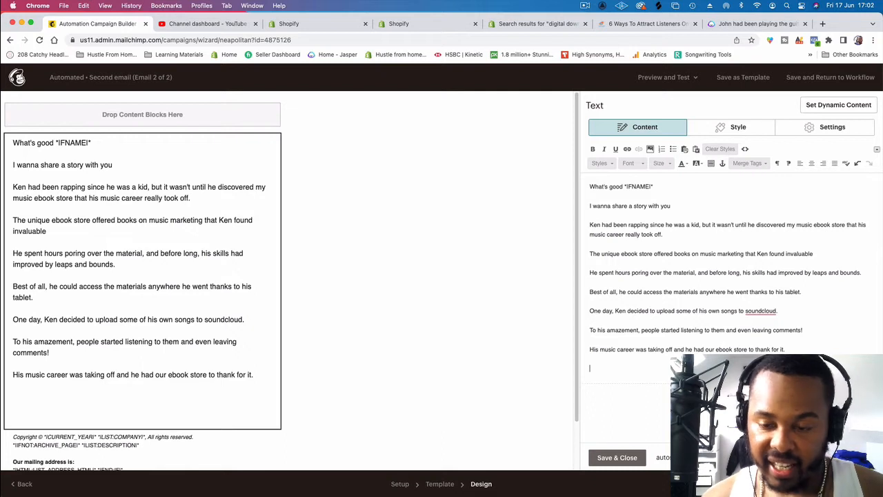
type("You can take a page out")
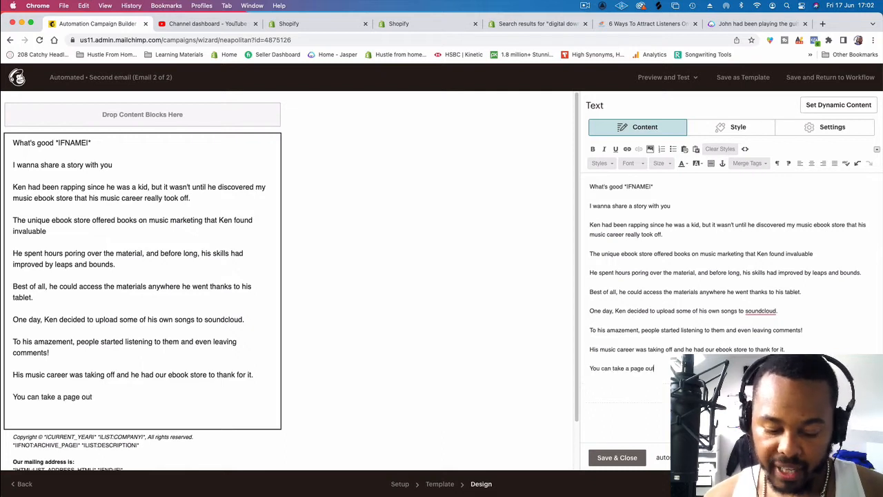
type(" of jkens")
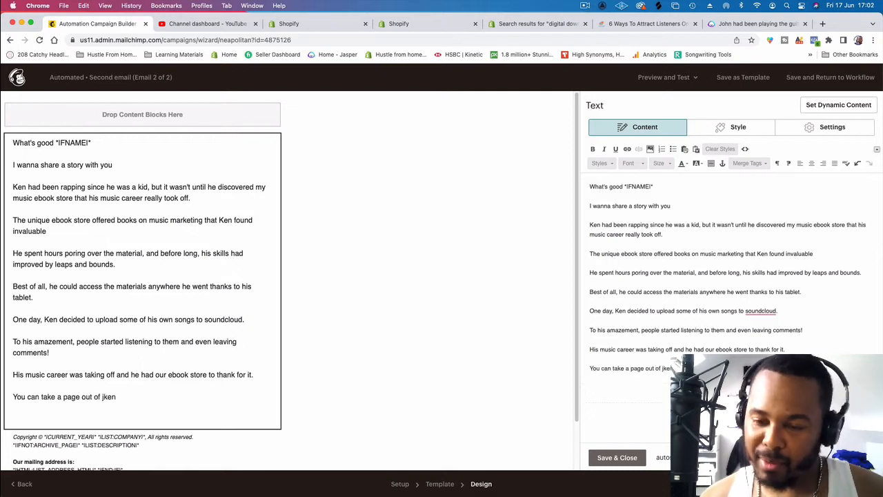
key("BackSpace")
key("BackSpace")
key("BackSpace")
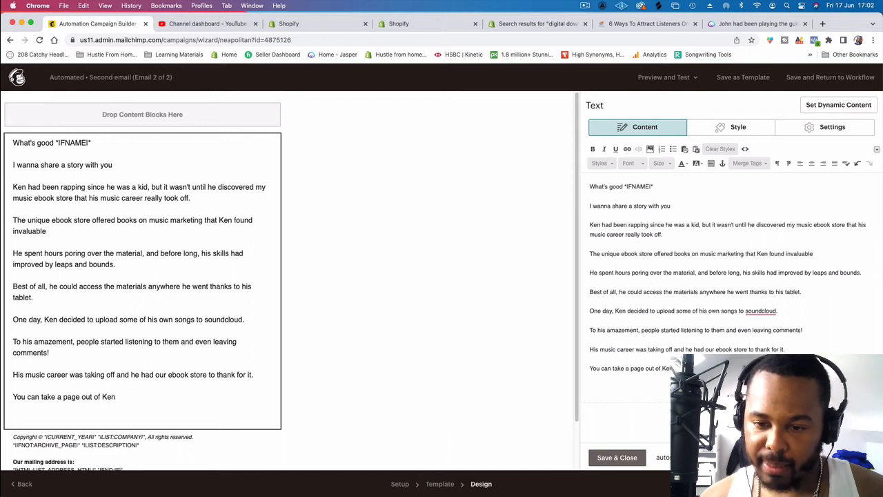
type("Kens books")
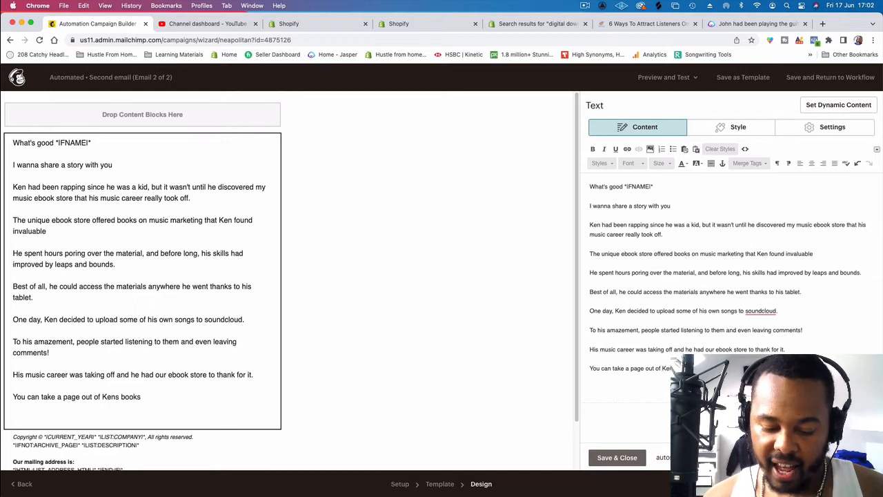
type(" and see")
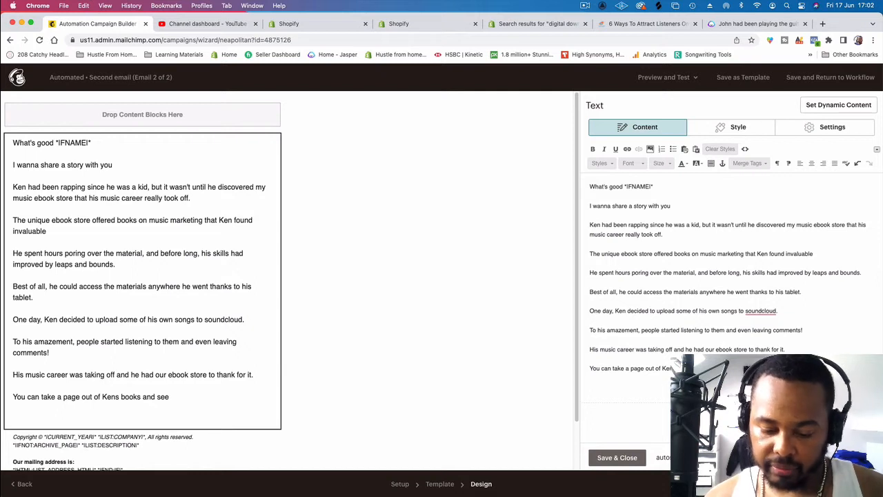
type(" oureck oi")
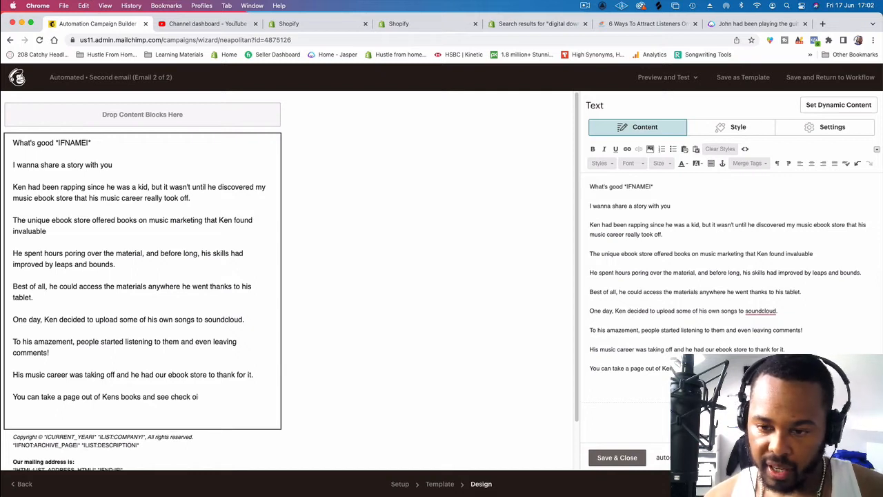
type("utut")
Step: Continue the final paragraph after "books" with "and see check out our ebook store today"
key("BackSpace")
key("BackSpace")
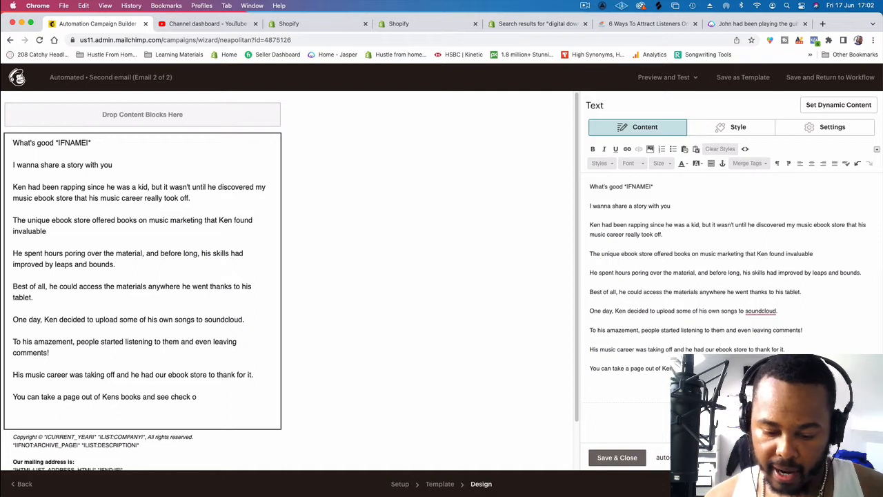
type("our ebook s")
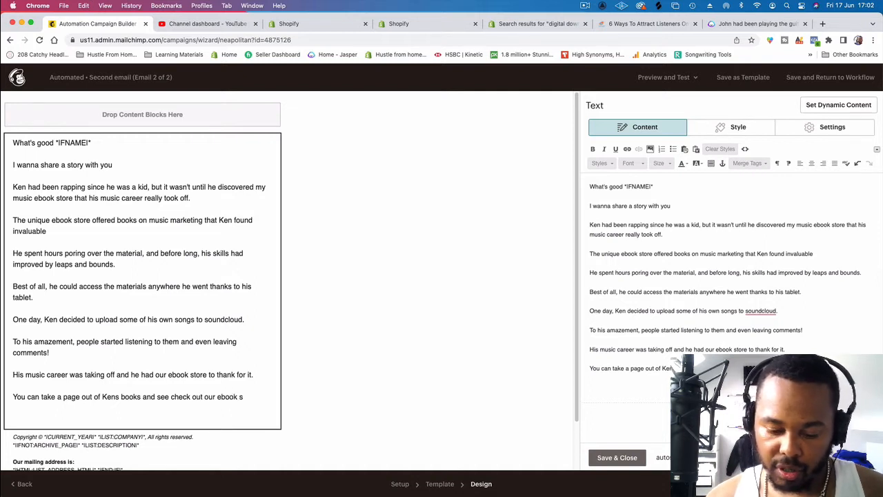
type("tore today")
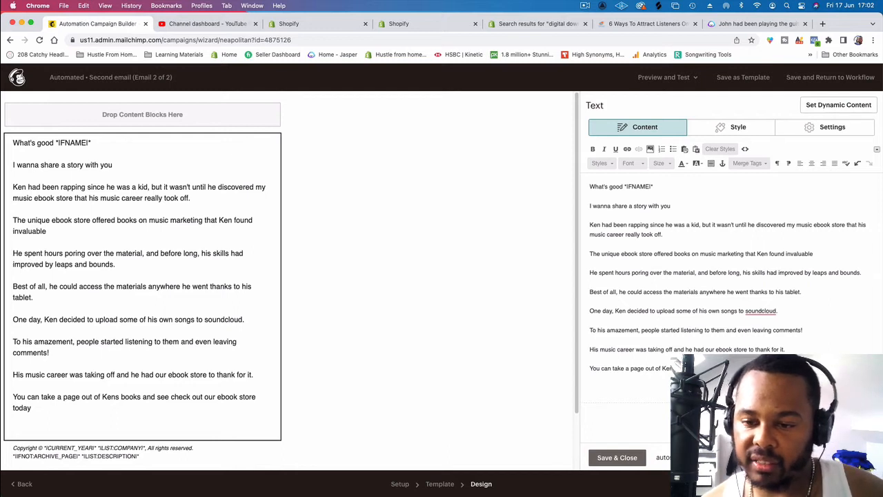
Step: Add a separate closing line reading "Click here for more info" below the final paragraph
key("Return")
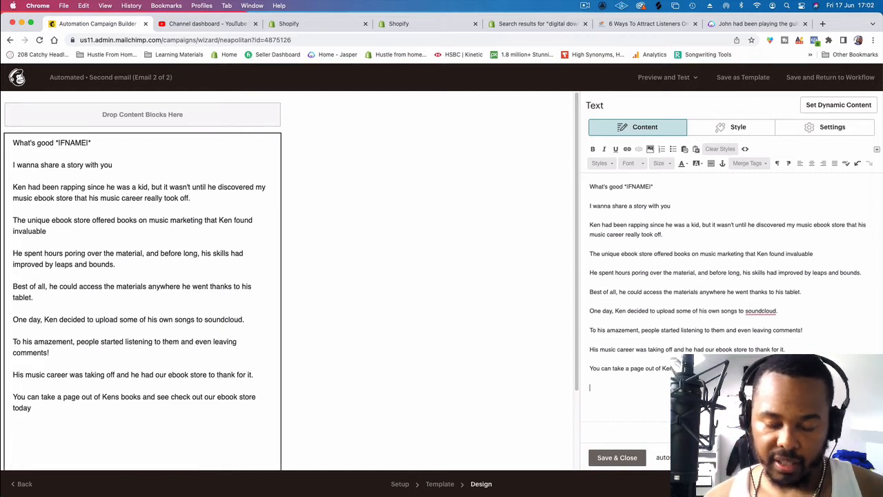
type("click")
key("BackSpace")
key("BackSpace")
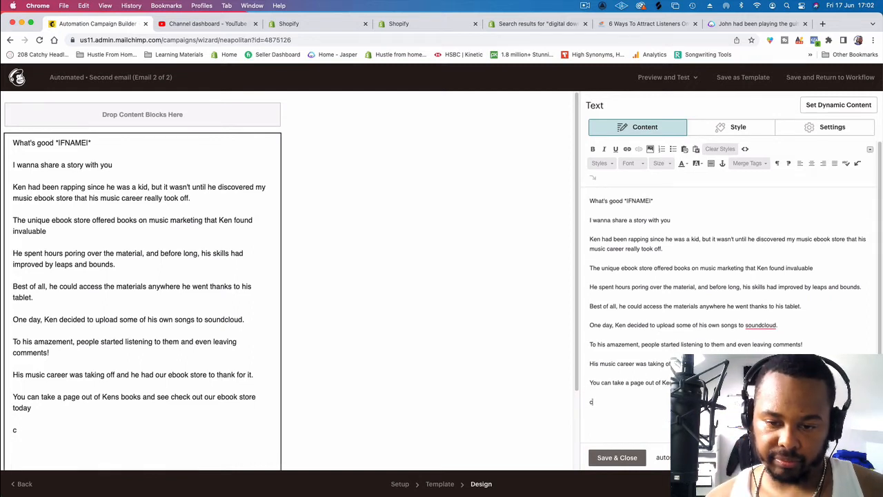
type("Cick here")
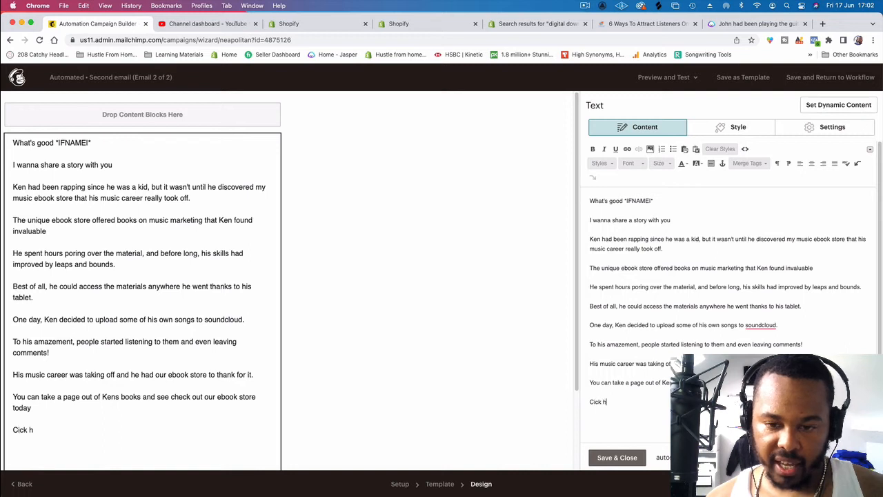
key("BackSpace")
key("BackSpace")
key("BackSpace")
key("BackSpace")
key("BackSpace")
key("BackSpace")
key("BackSpace")
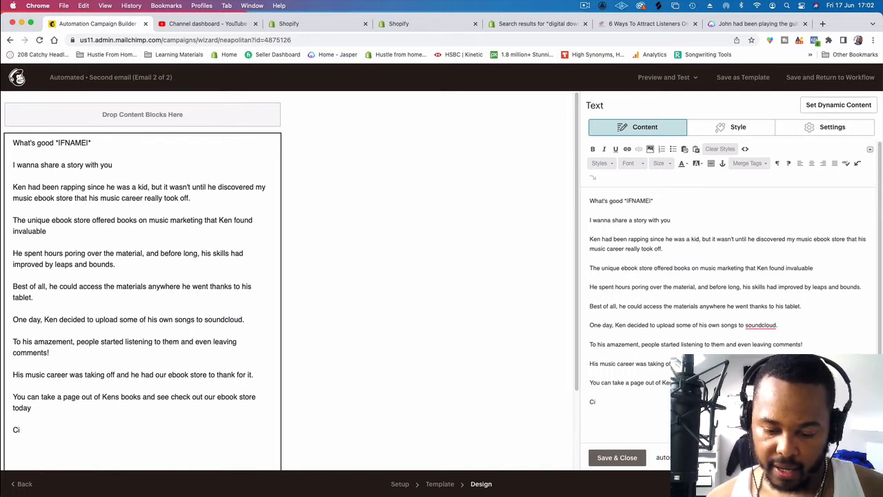
type("ick here f")
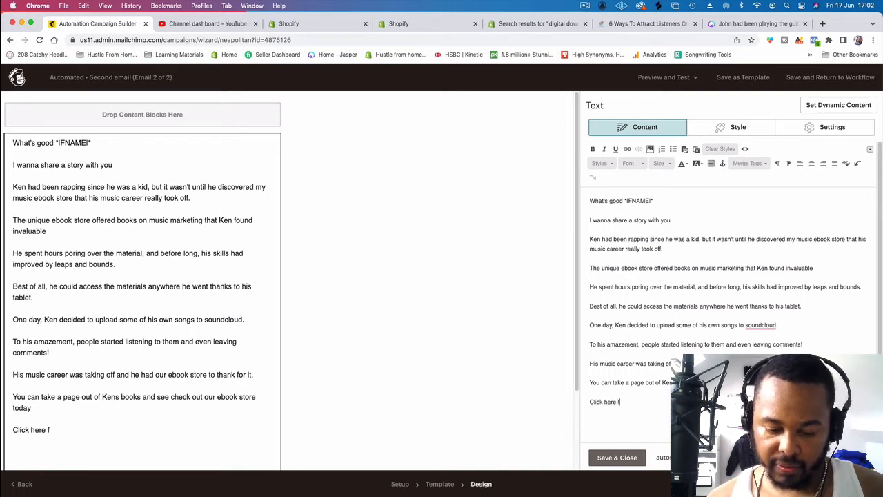
type("or more inf")
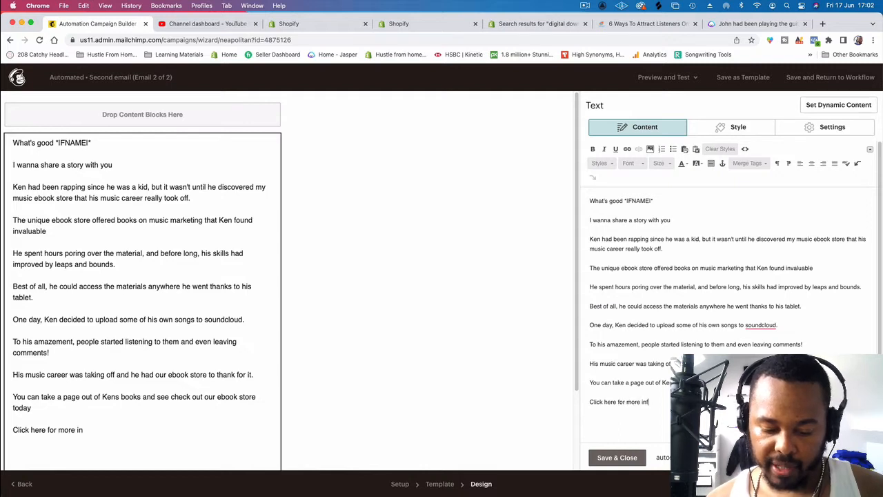
type("ormatiopn")
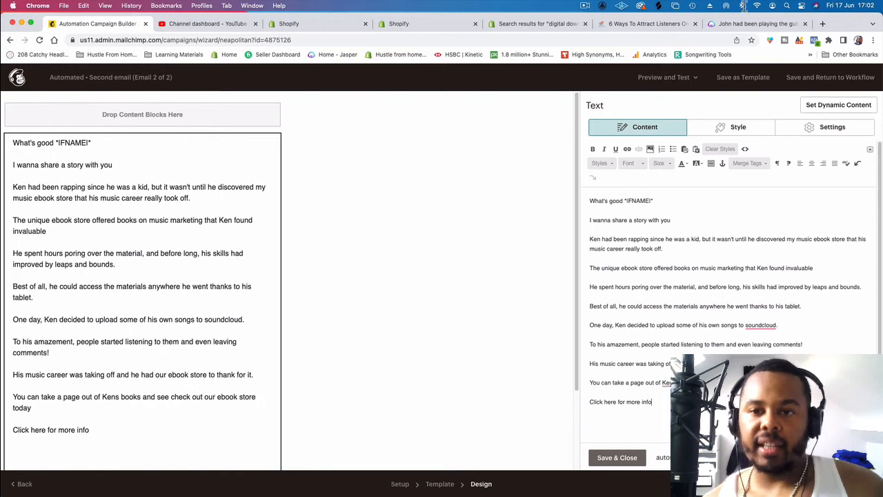
Step: Switch to the thir13een store website, open its Books collection and select the page's full web address
left_click(611, 23)
mouse_move(667, 134)
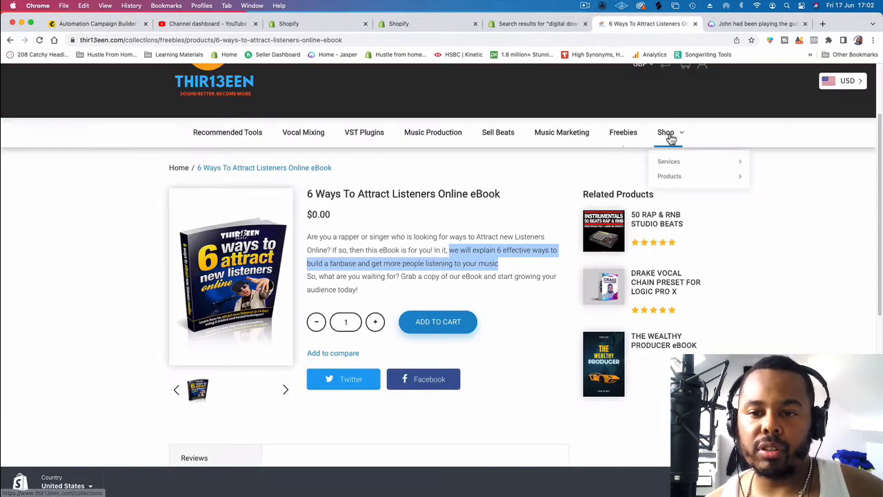
mouse_move(678, 173)
left_click(775, 209)
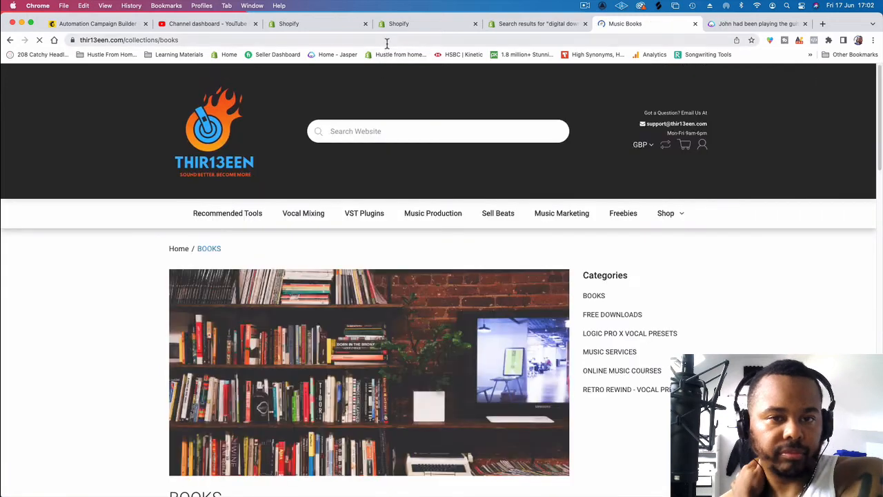
left_click(386, 40)
key("super+c")
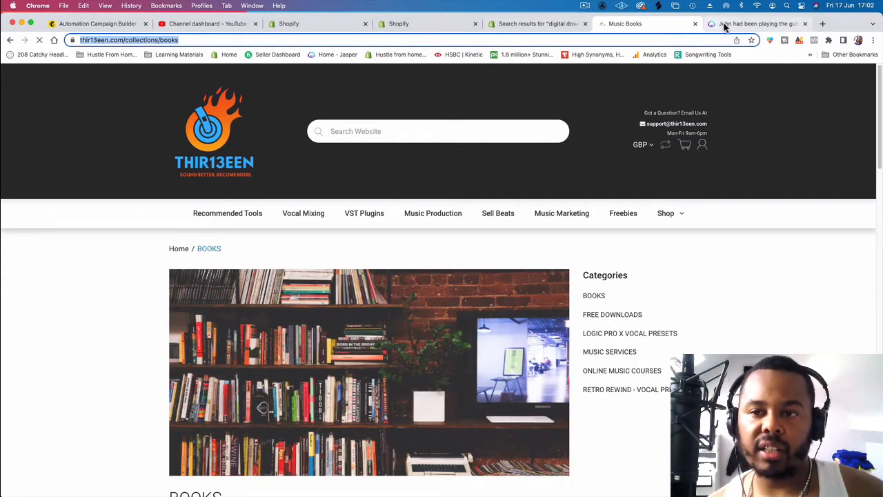
left_click(733, 24)
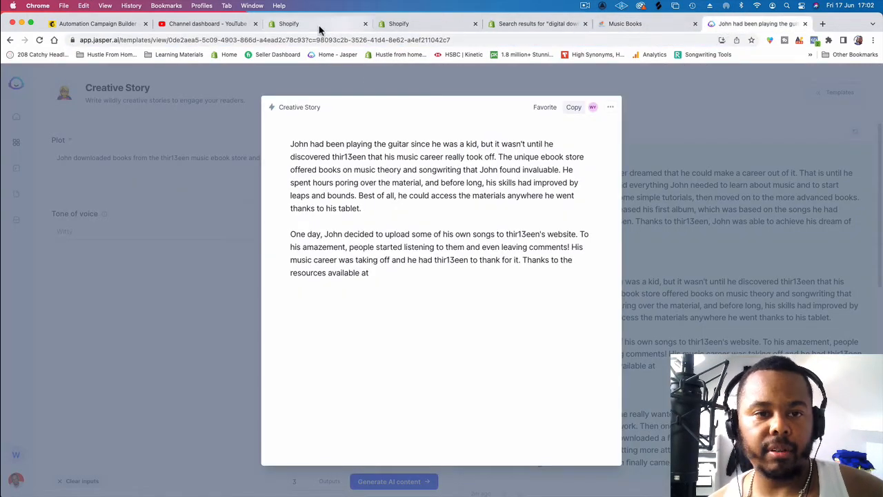
left_click(398, 25)
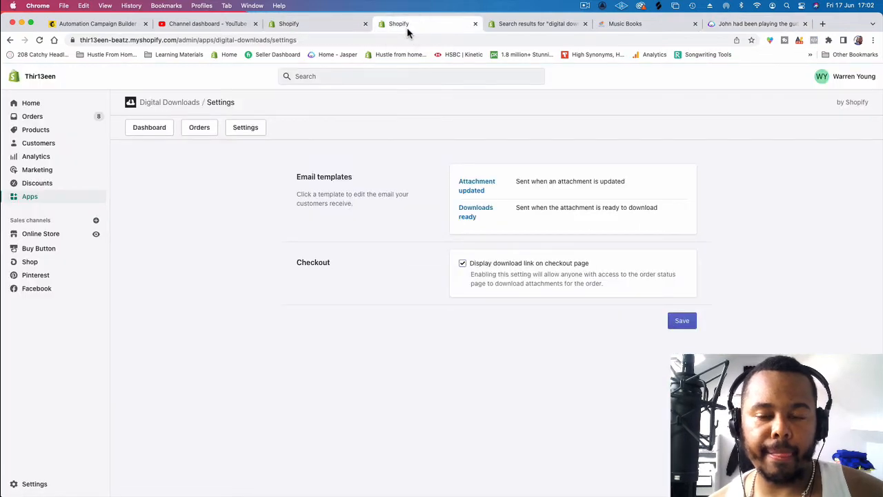
left_click(523, 23)
left_click(620, 24)
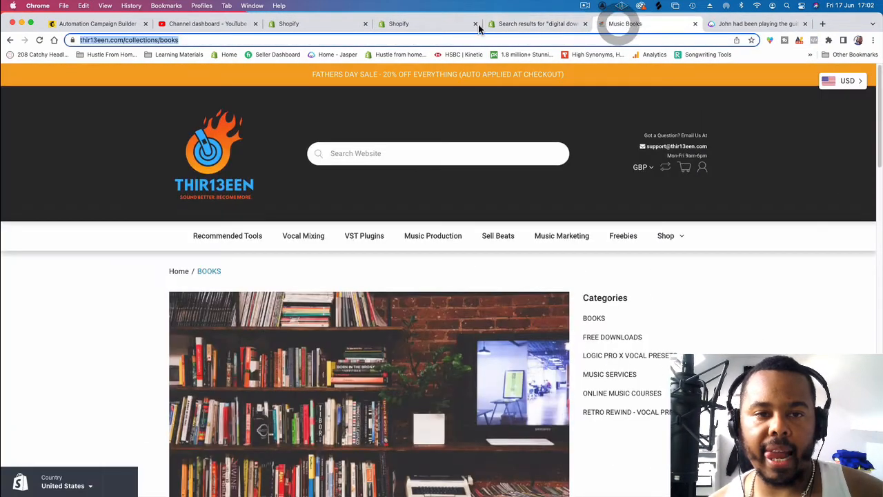
left_click(329, 25)
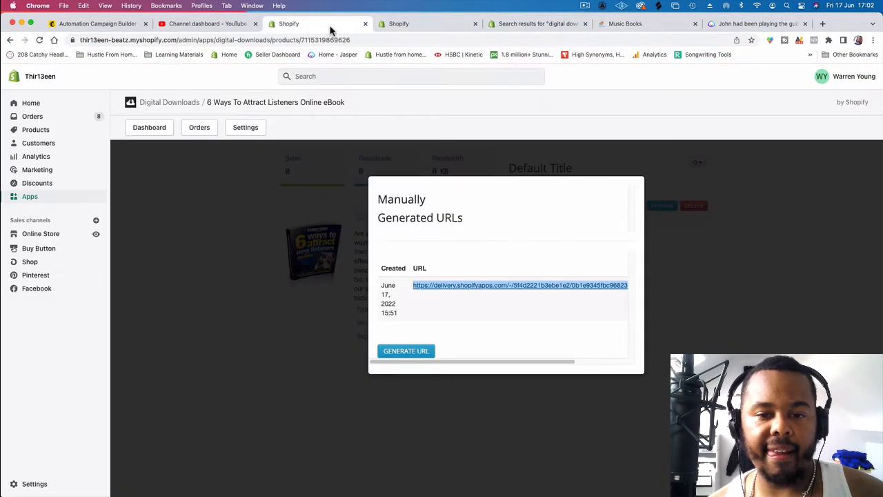
left_click(400, 24)
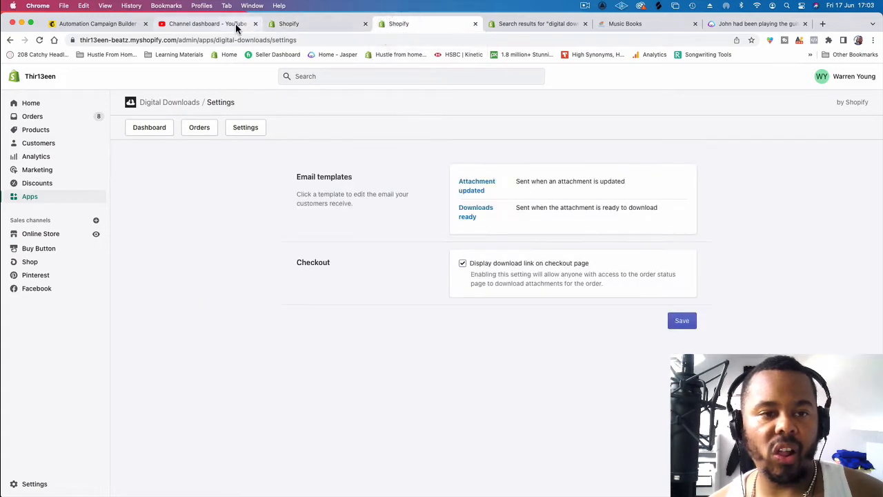
left_click(315, 24)
left_click(612, 25)
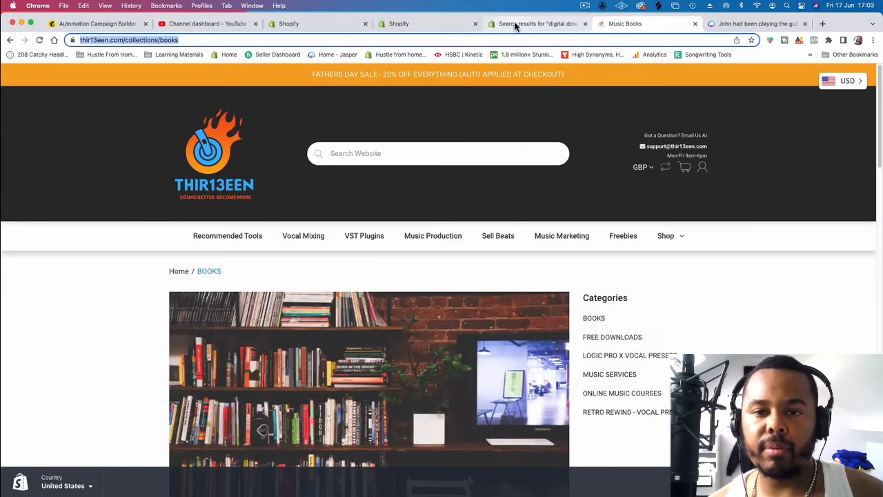
left_click(514, 20)
left_click(108, 24)
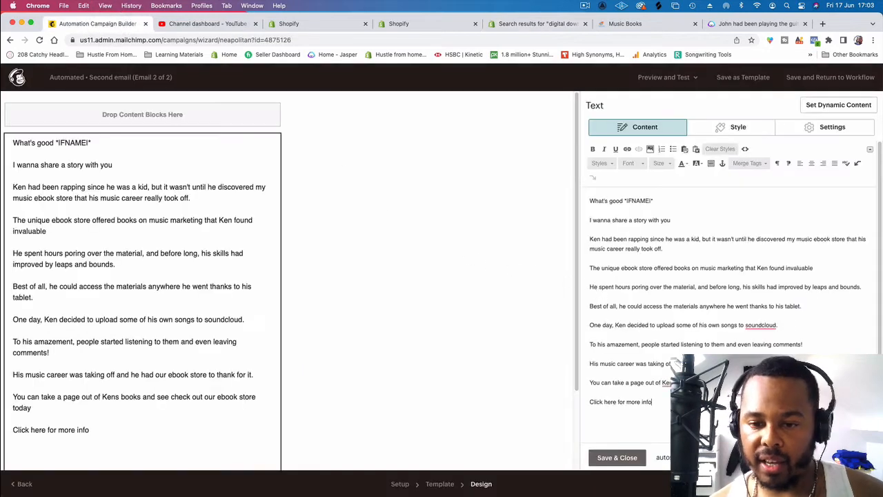
left_click_drag(653, 412, 588, 402)
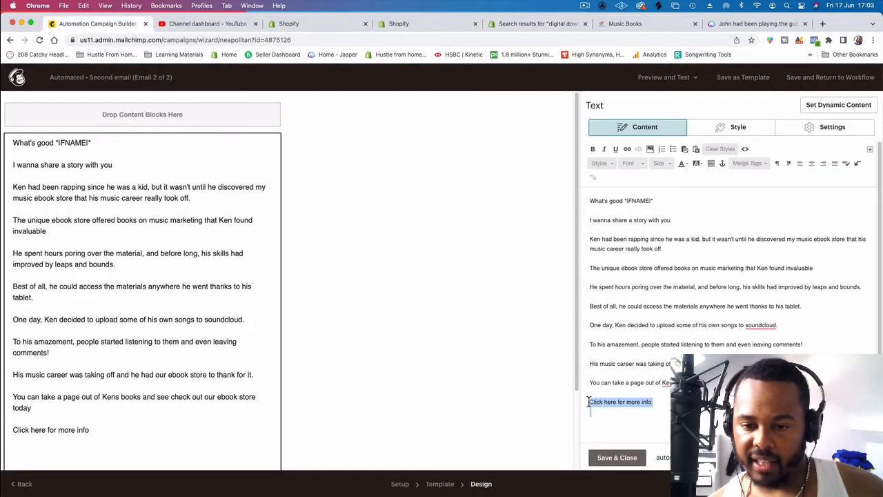
left_click(628, 149)
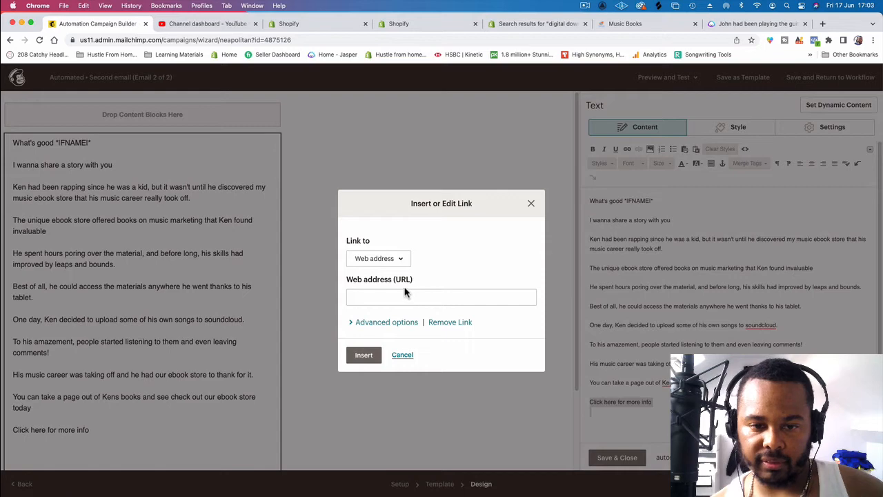
left_click(404, 299)
key("super+v")
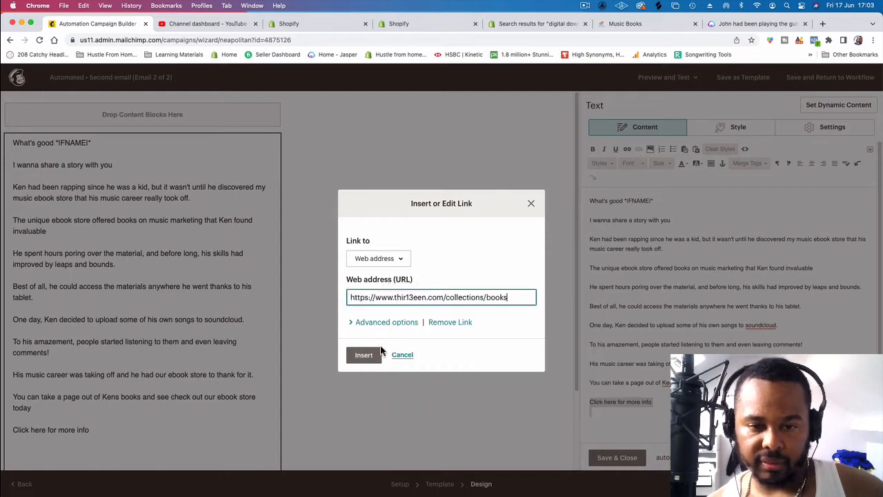
left_click(363, 357)
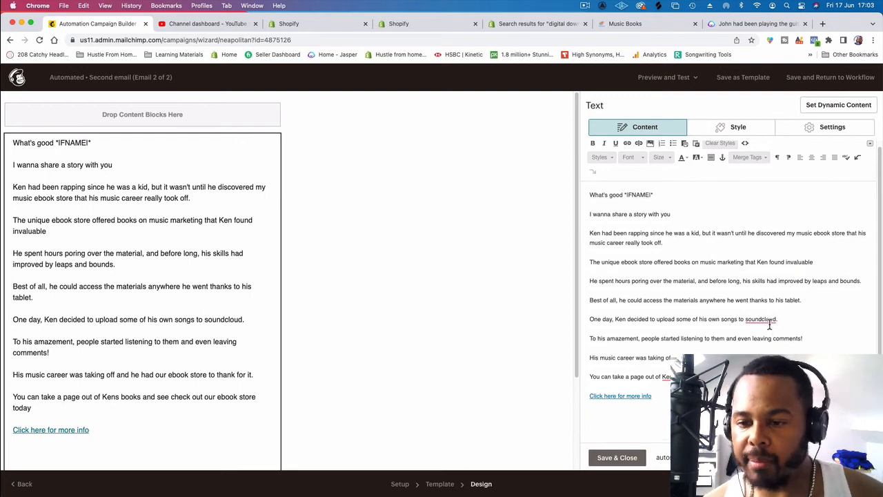
Step: Correct the flagged spellings by capitalising "Soundcloud" and adding the missing apostrophe to the story character's possessive name in the final paragraph
mouse_move(766, 320)
left_click(752, 345)
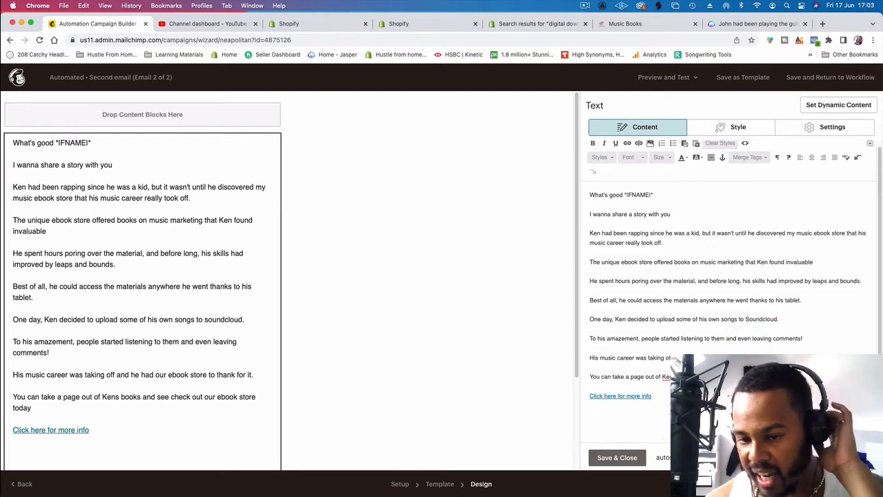
mouse_move(670, 377)
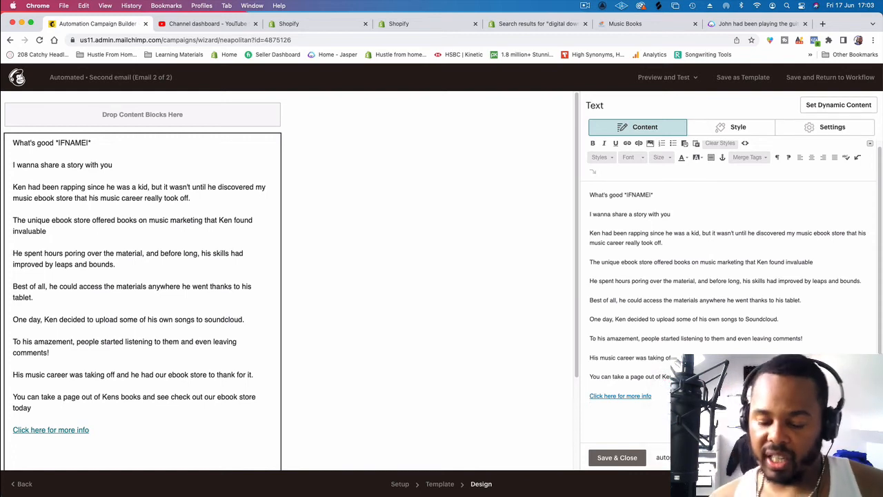
Step: Add a sign-off below the "Click here for more info" link reading "Speak soon," with "Thir13een" on the following line
key("Return")
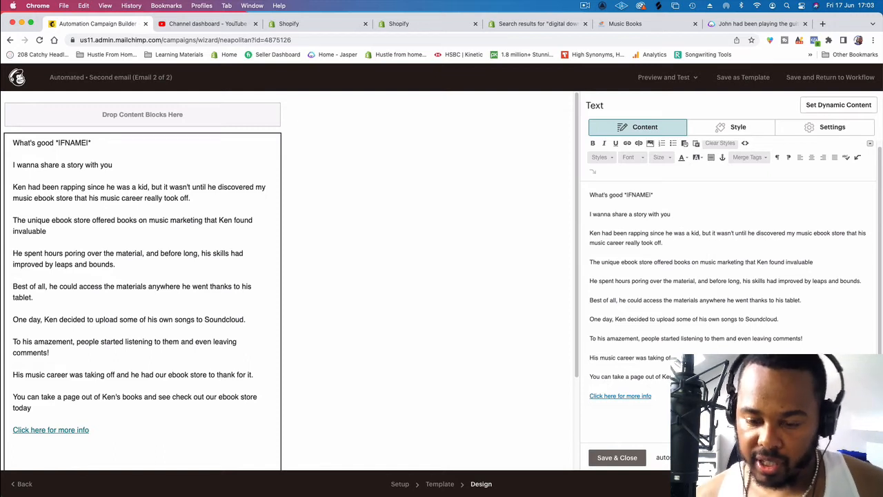
key("BackSpace")
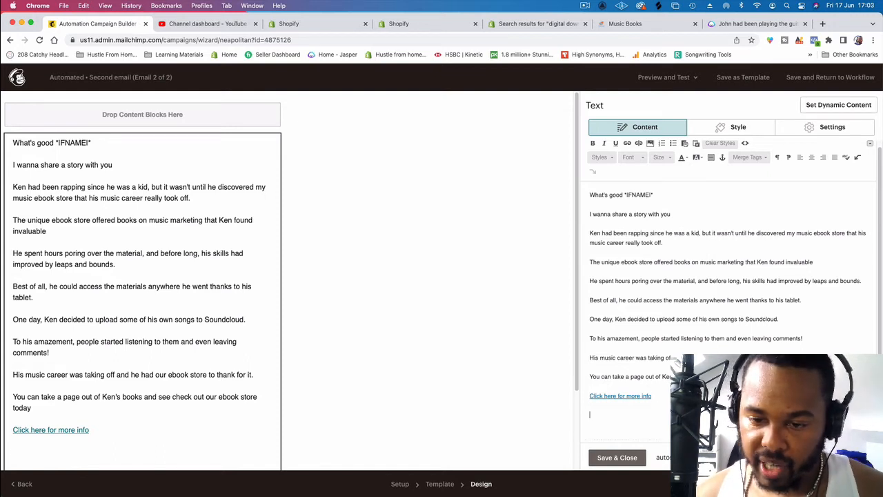
key("Return")
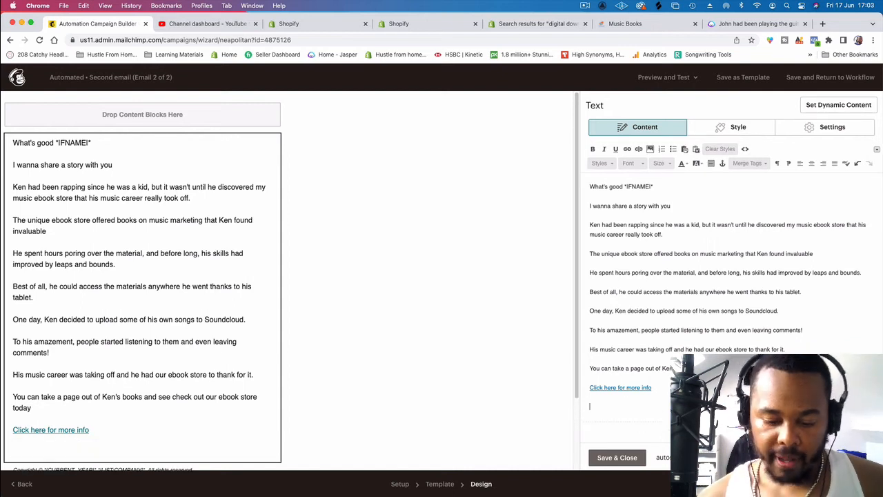
type("Speak soon")
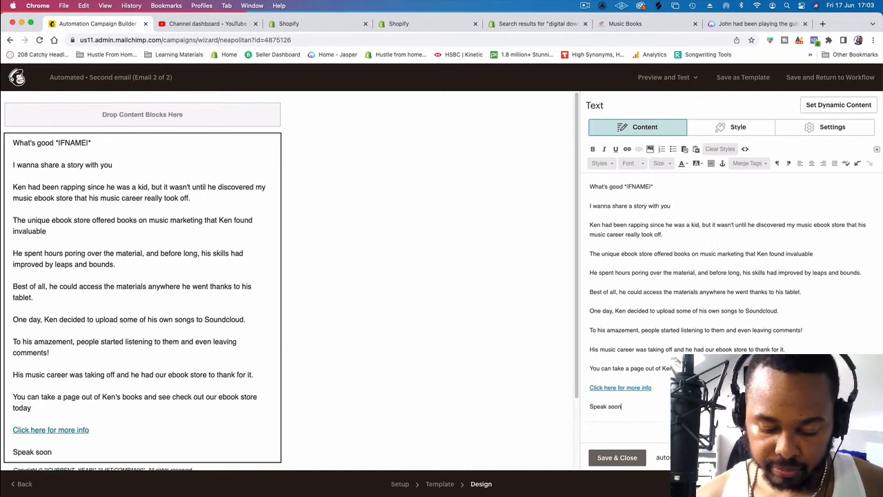
type(",")
key("Return")
type("Thir13een")
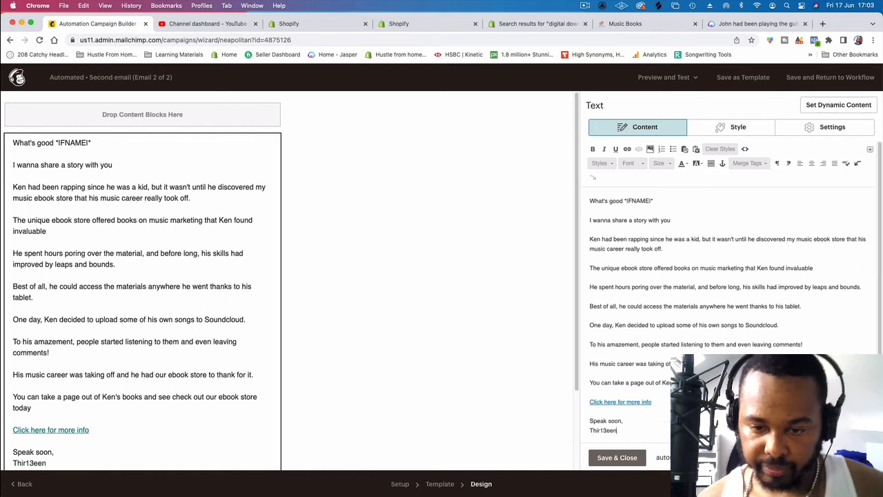
Step: Add a postscript below the sign-off reading "P.S. are you social media? follow my accounts below"
scroll(635, 438, "down", 1)
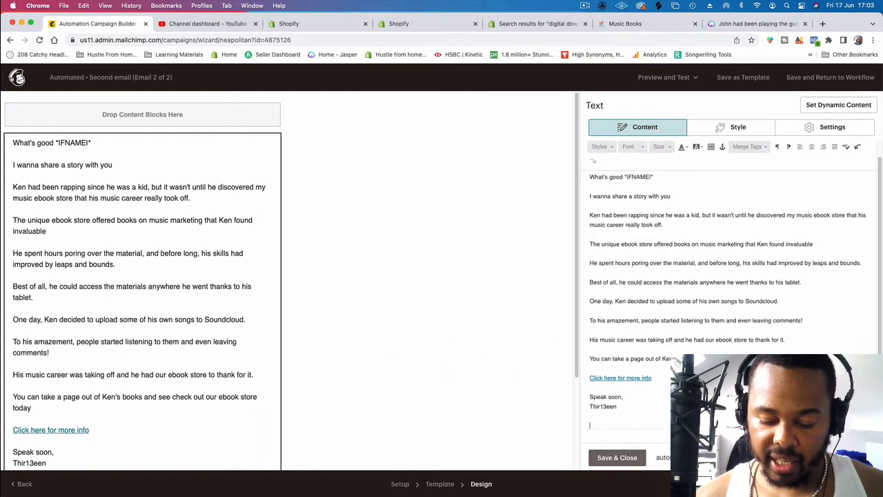
key("Return")
type("P.S")
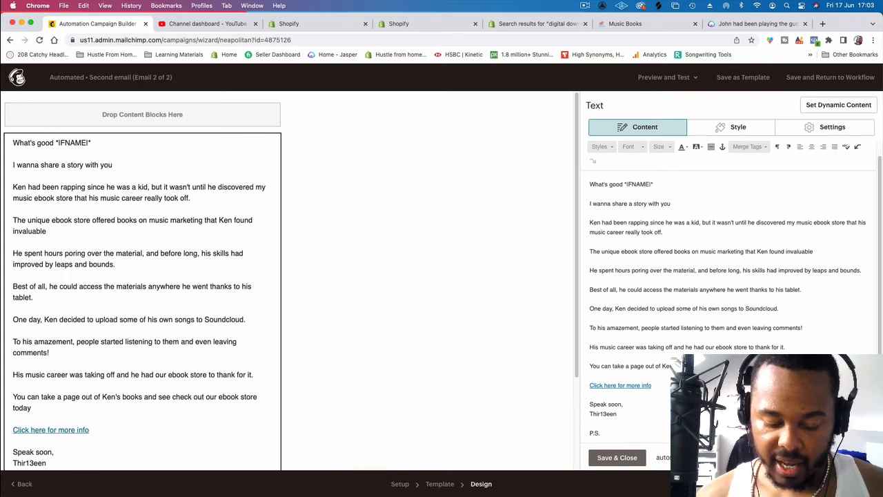
type(". a")
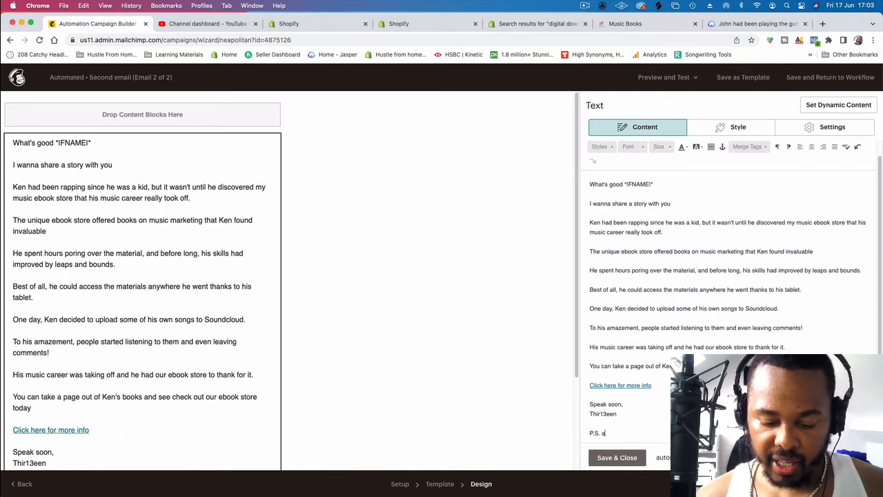
type("re you s")
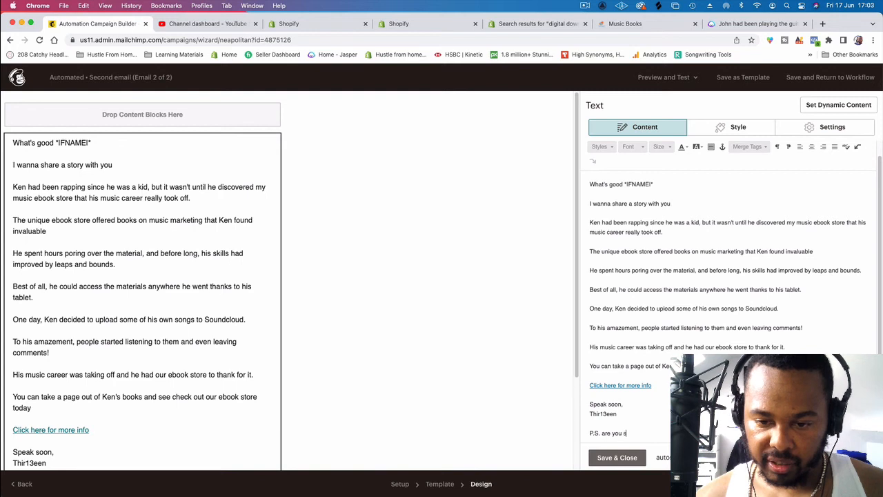
type("oc")
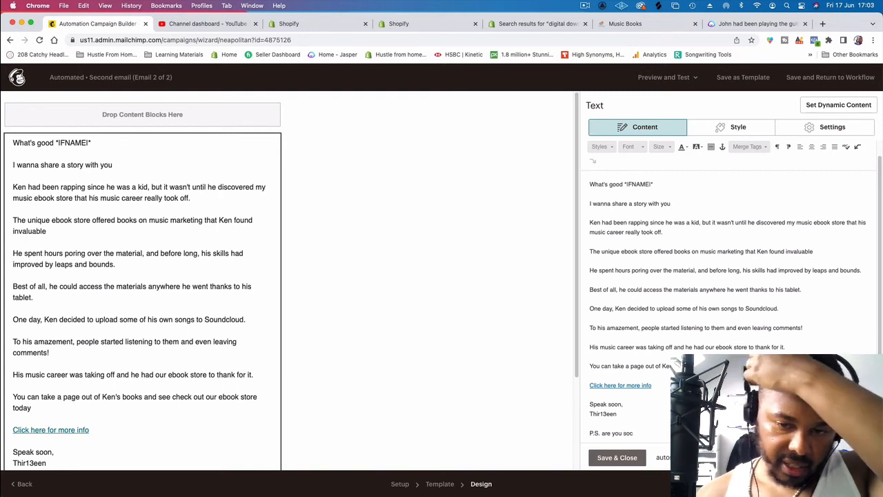
type("iial ")
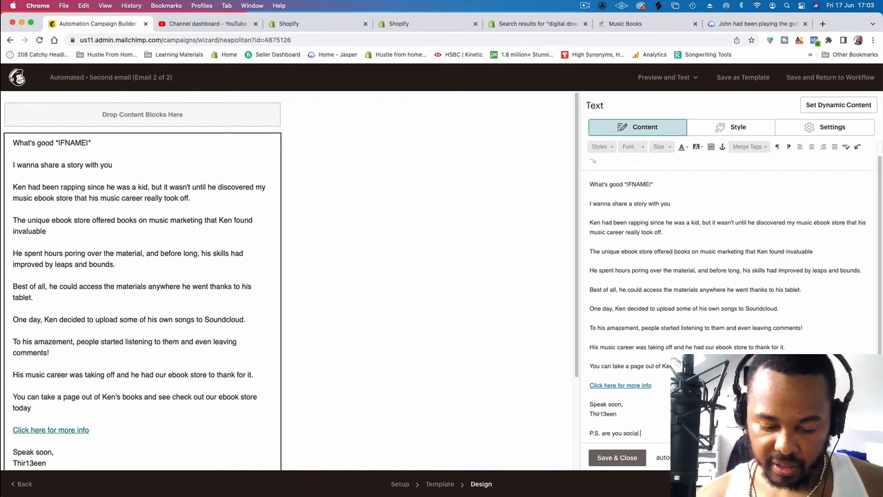
type("media? foll")
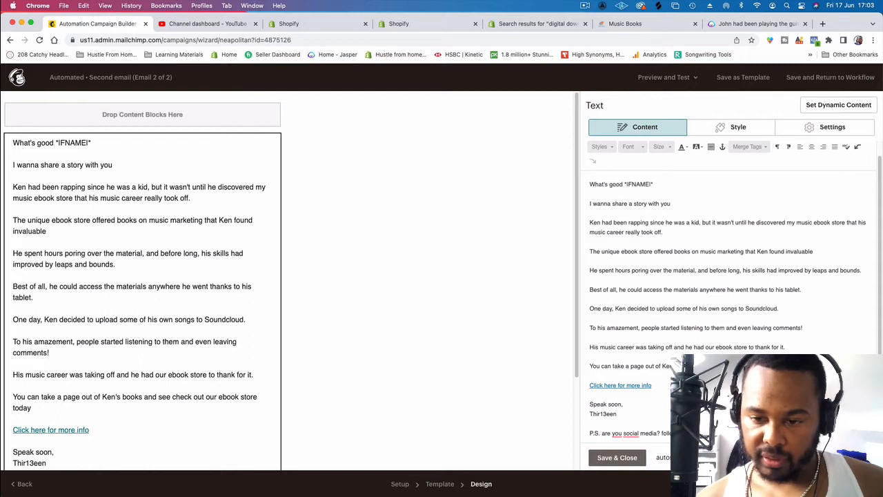
Step: Insert the missing word "on" before "social media" in the P.S. line
scroll(655, 395, "down", 1)
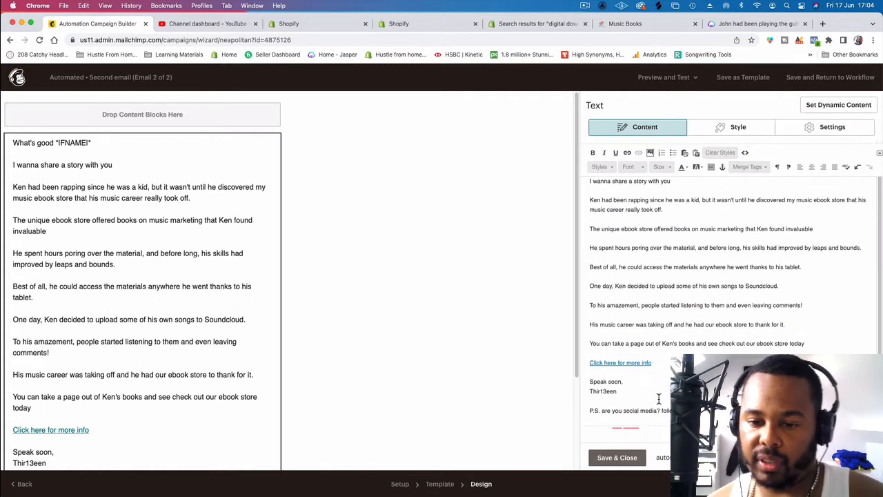
left_click(623, 411)
type("on")
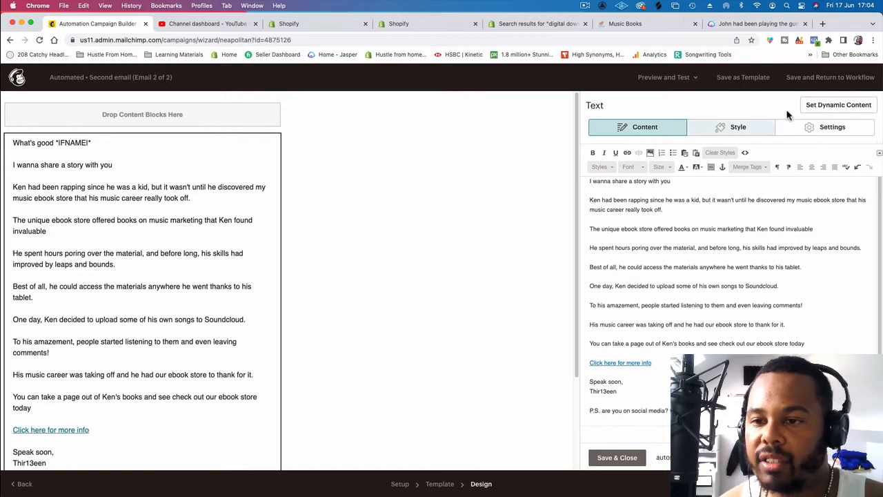
scroll(723, 261, "up", 1)
scroll(691, 241, "down", 1)
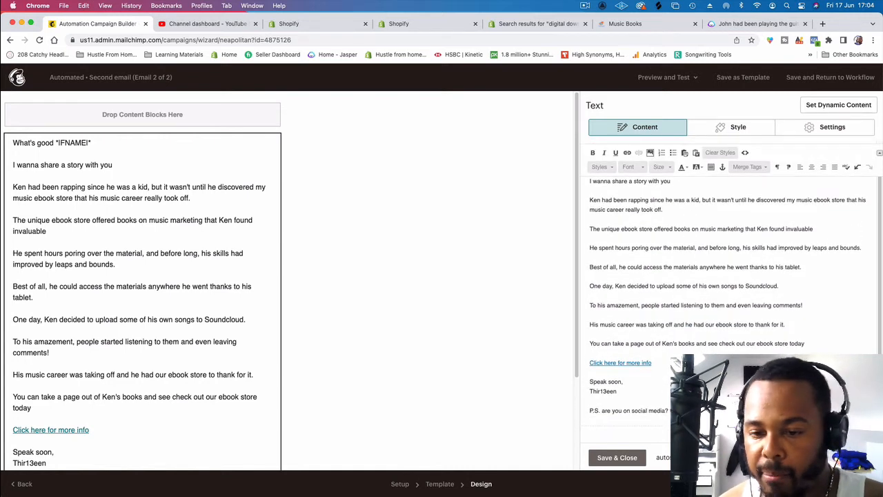
Step: Add an extra line break above "Speak soon," and another above the P.S. line
left_click(591, 381)
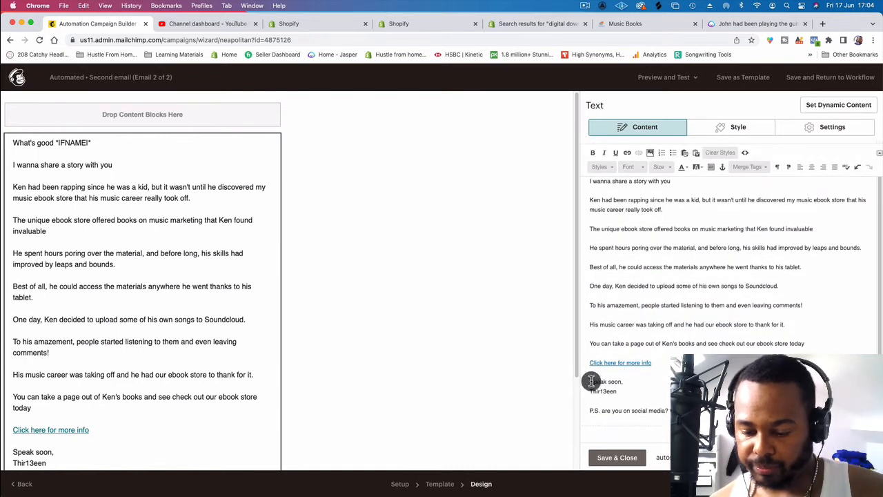
key("Return")
left_click(588, 421)
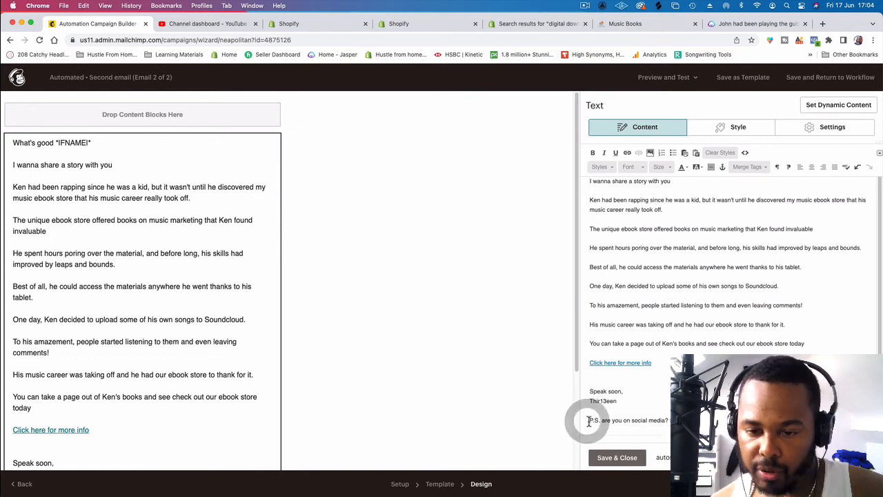
key("Return")
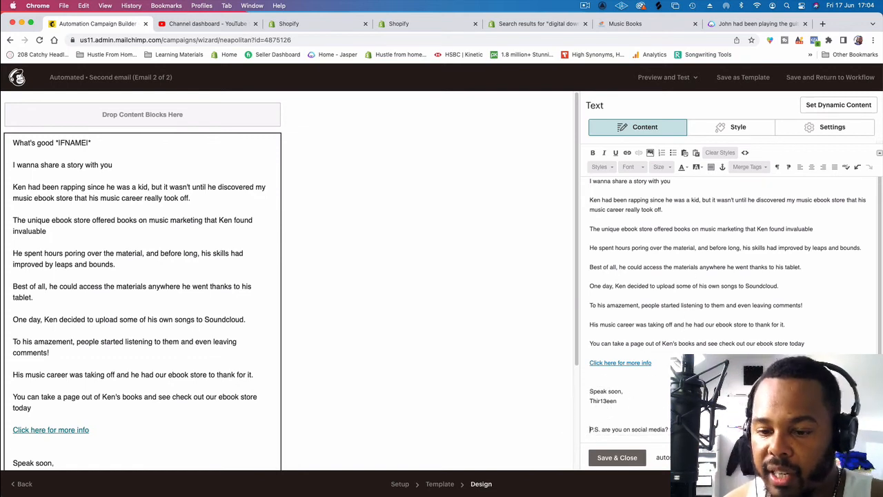
Step: Save and close the text block, and place a Social Follow block between the P.S. line and the footer
left_click(616, 458)
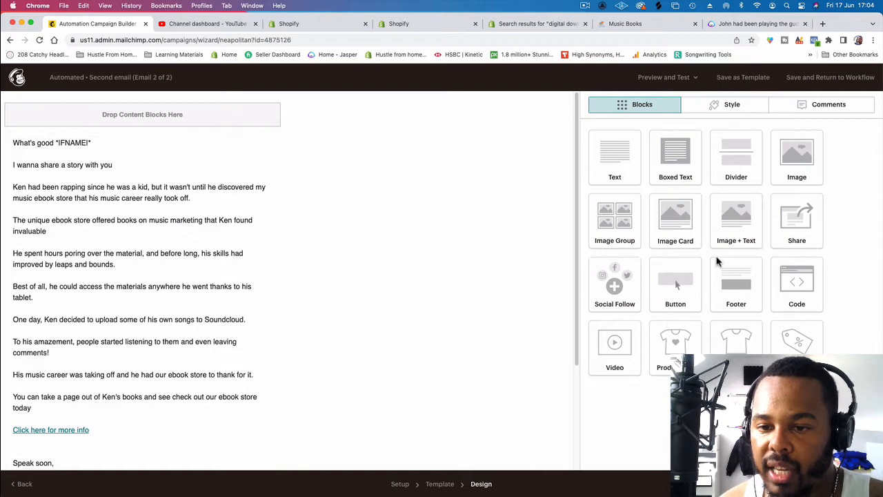
left_click_drag(626, 284, 239, 375)
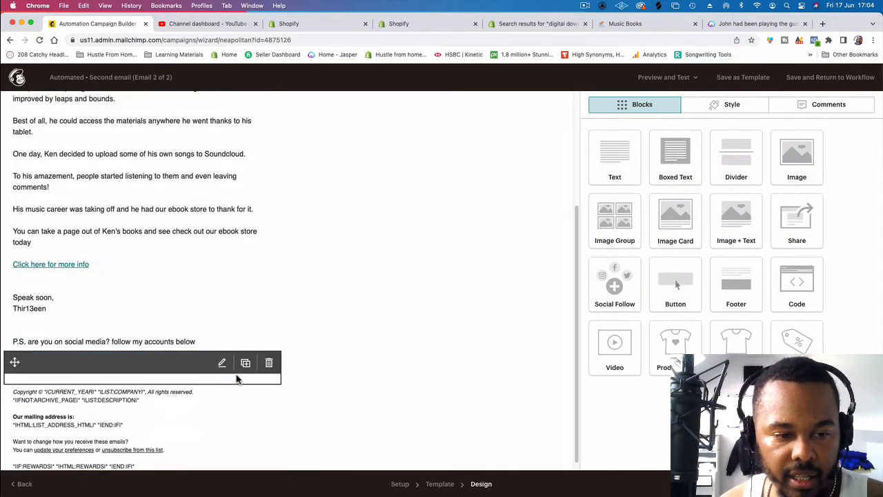
Step: Delete the footer's rewards, mailing address, list description and copyright text, add a blank line above the remaining subscription text, and save and close the editor
left_click(66, 424)
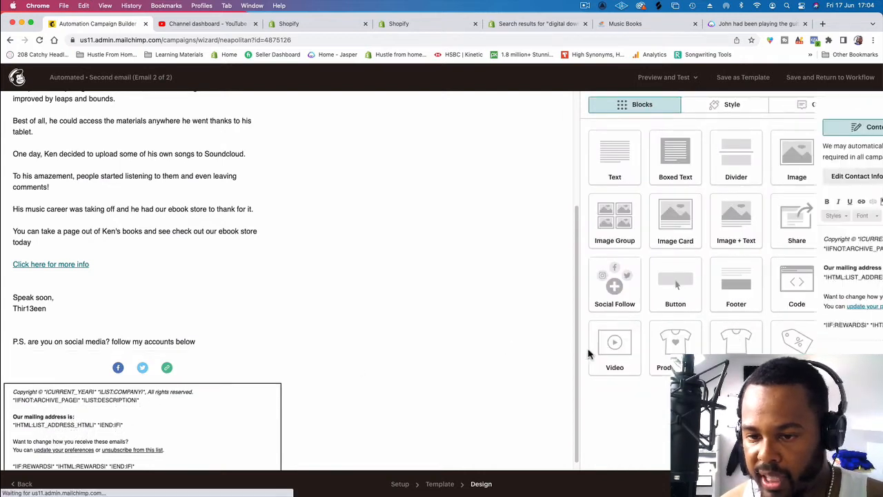
left_click_drag(724, 327, 590, 325)
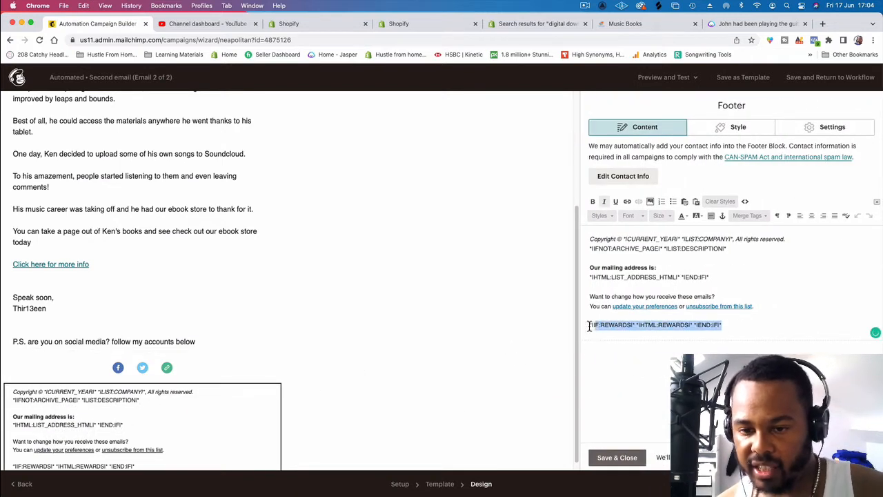
key("BackSpace")
left_click_drag(707, 276, 571, 247)
key("BackSpace")
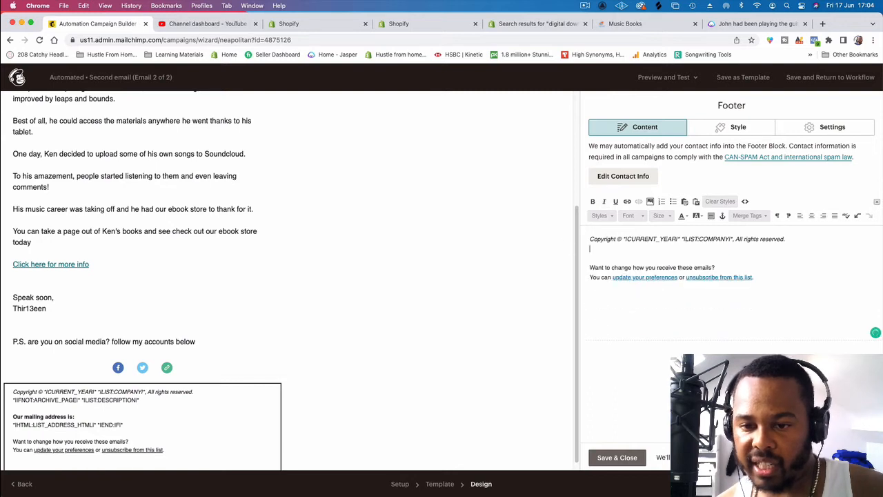
left_click_drag(653, 248, 562, 233)
key("BackSpace")
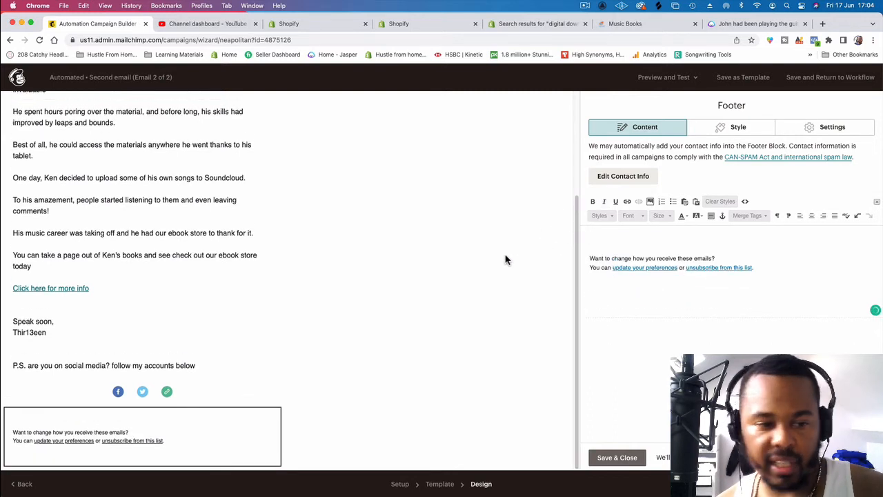
key("Return")
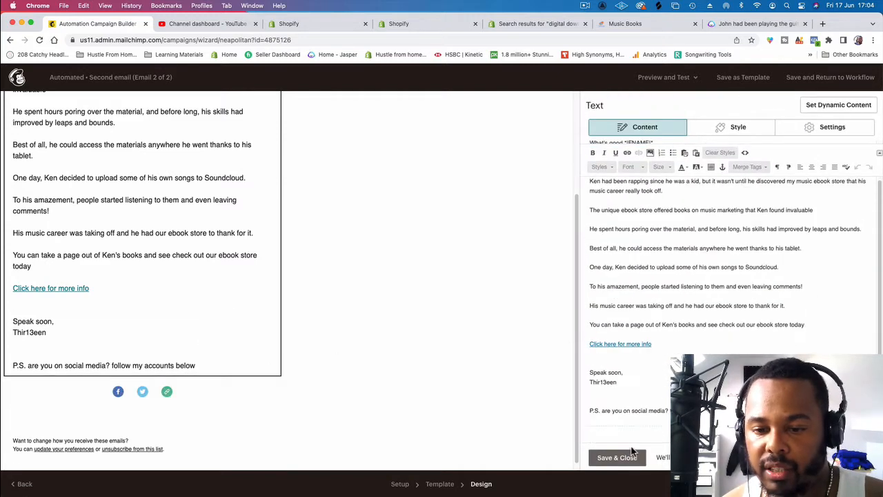
left_click(616, 457)
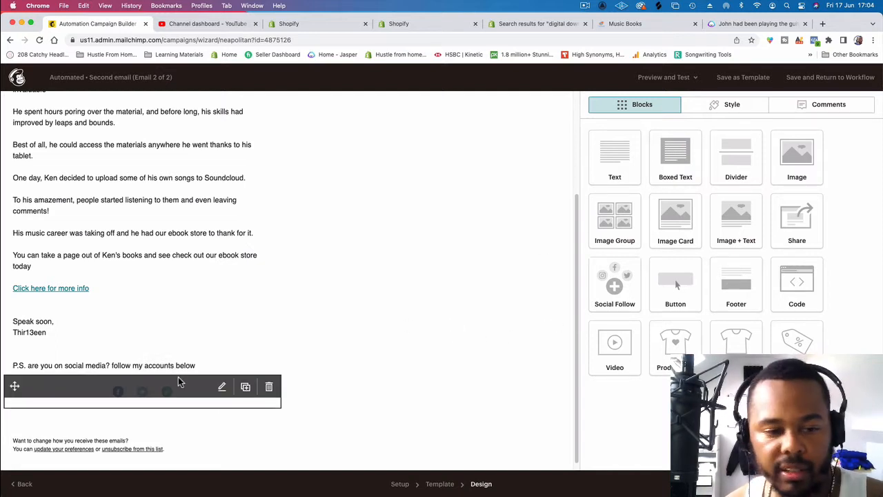
Step: Review the Social Follow block's account links and style settings, then save and close it
left_click(166, 399)
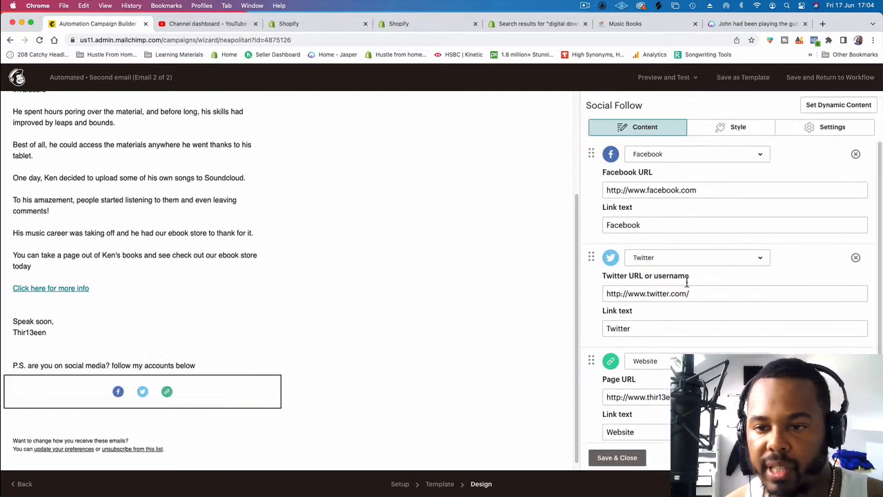
scroll(725, 268, "down", 3)
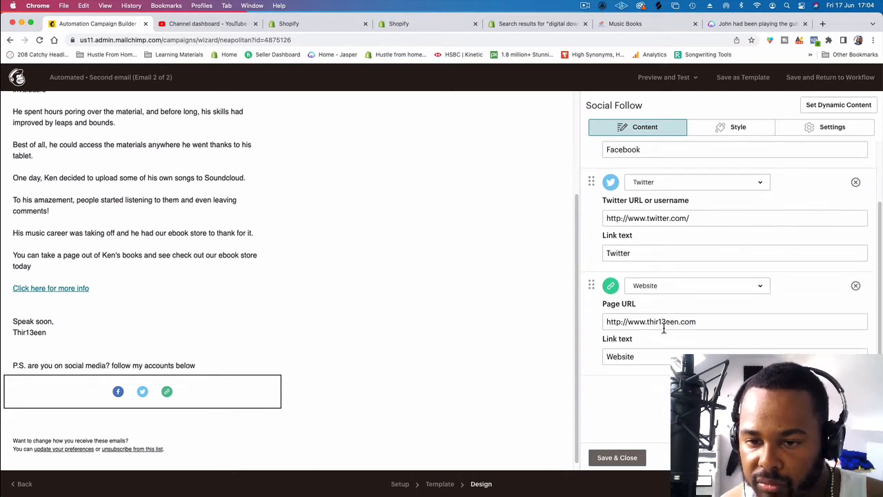
scroll(664, 329, "up", 3)
left_click(759, 135)
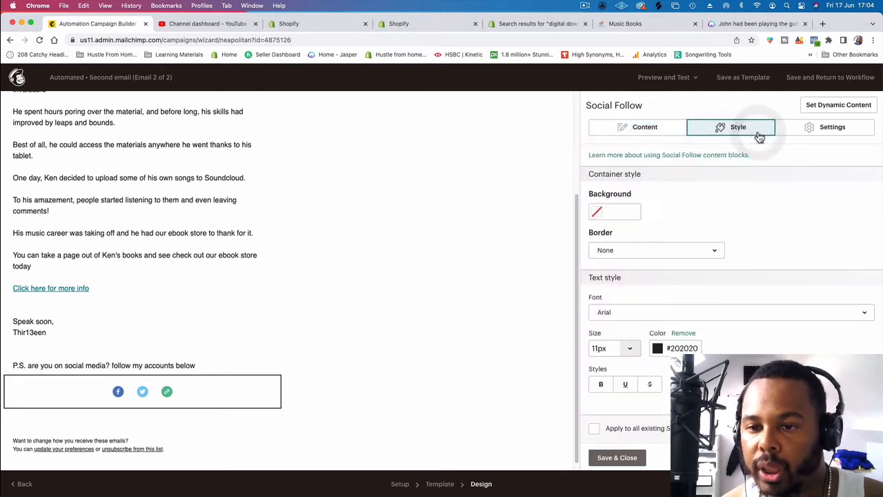
left_click(617, 458)
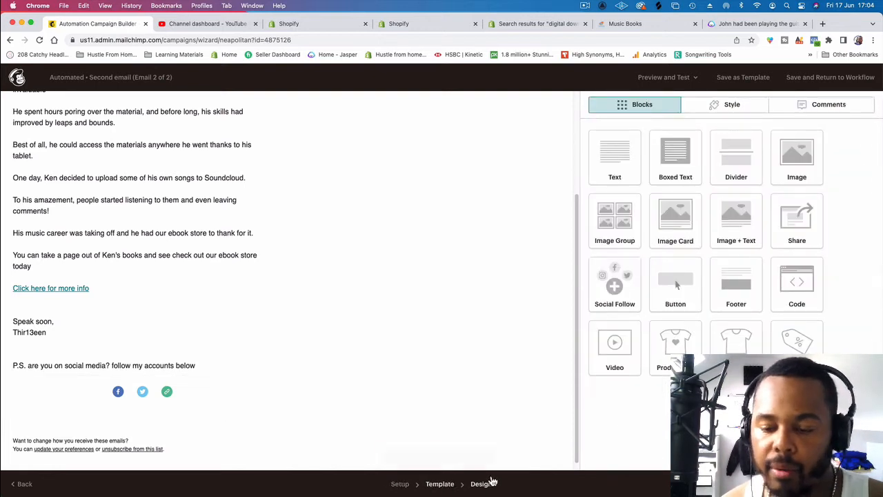
Step: Open the second email's setup information, and switch to Jasper to open the Email Subject Lines template
left_click(400, 484)
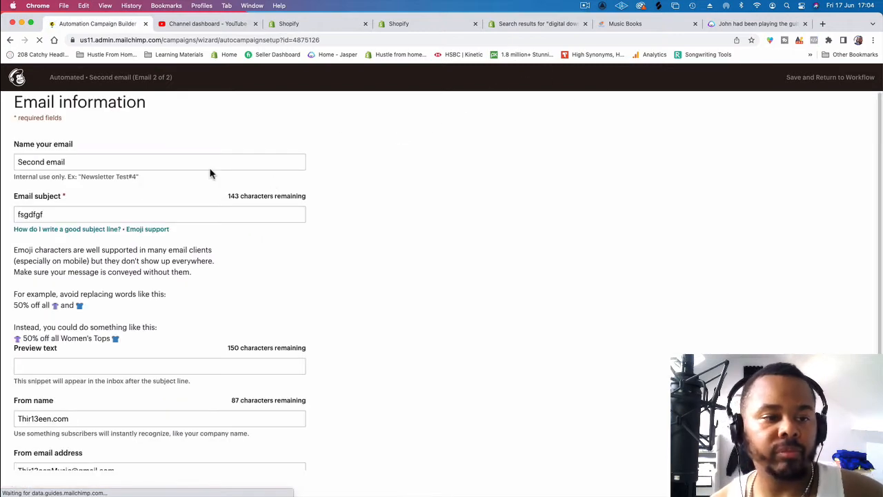
left_click(137, 214)
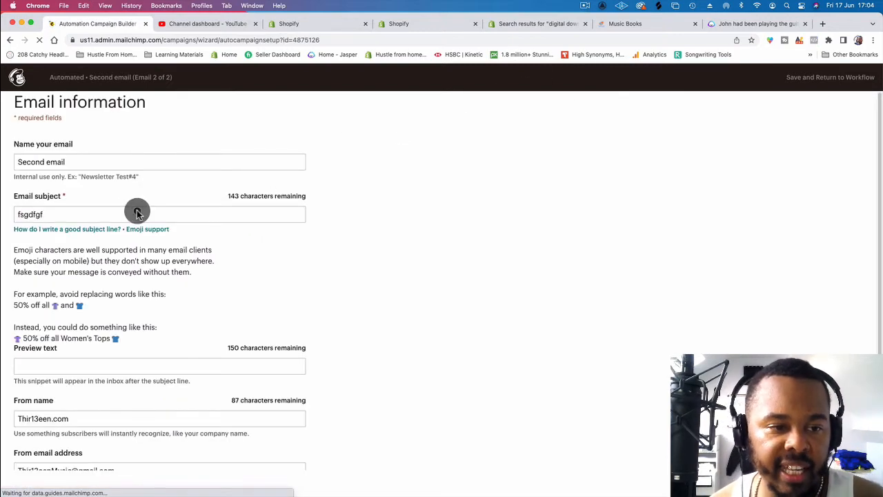
left_click(723, 25)
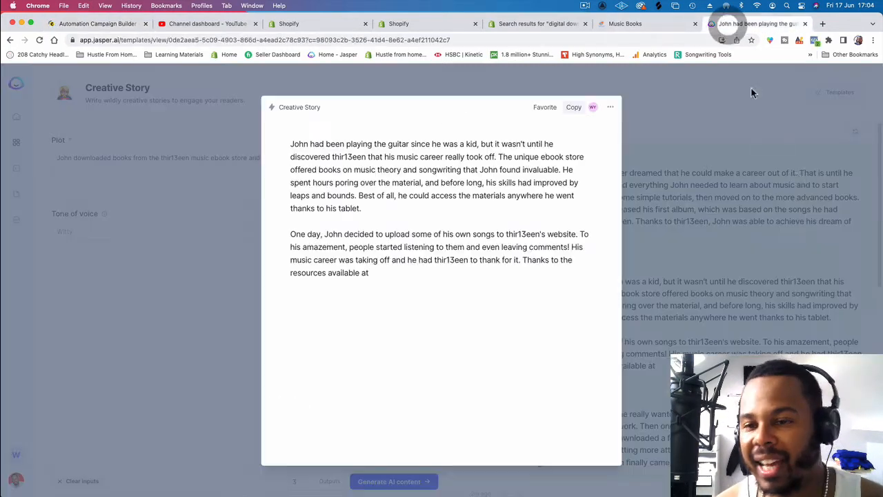
left_click(842, 91)
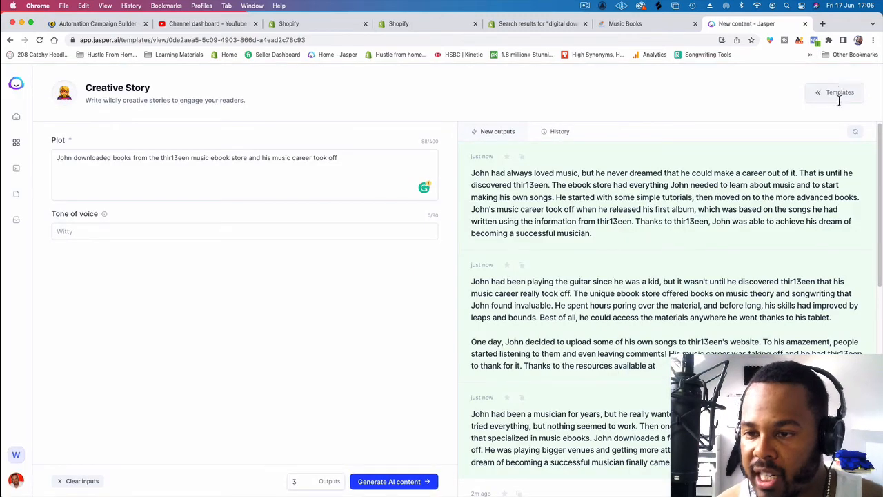
left_click(839, 96)
scroll(835, 228, "down", 5)
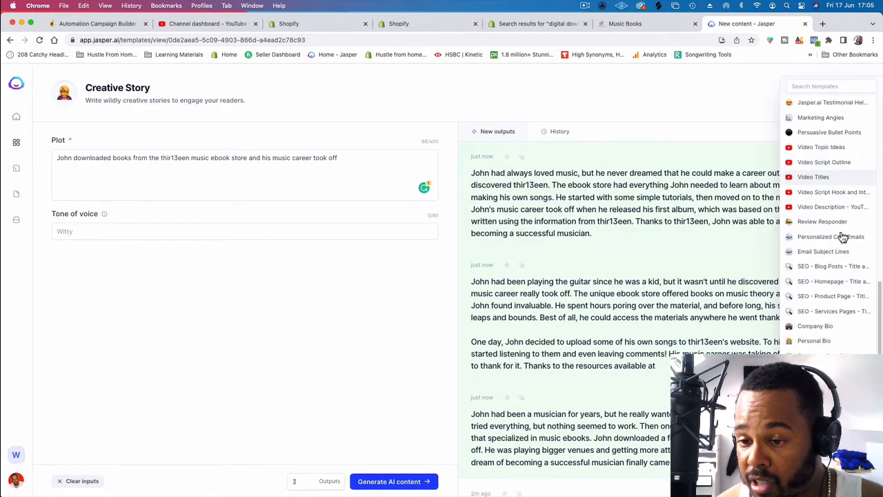
scroll(839, 242, "down", 1)
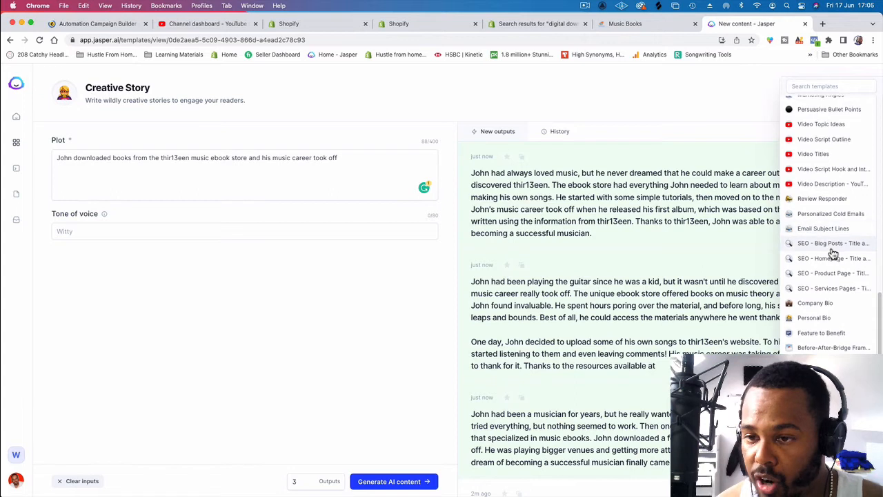
scroll(833, 254, "up", 5)
scroll(835, 258, "down", 6)
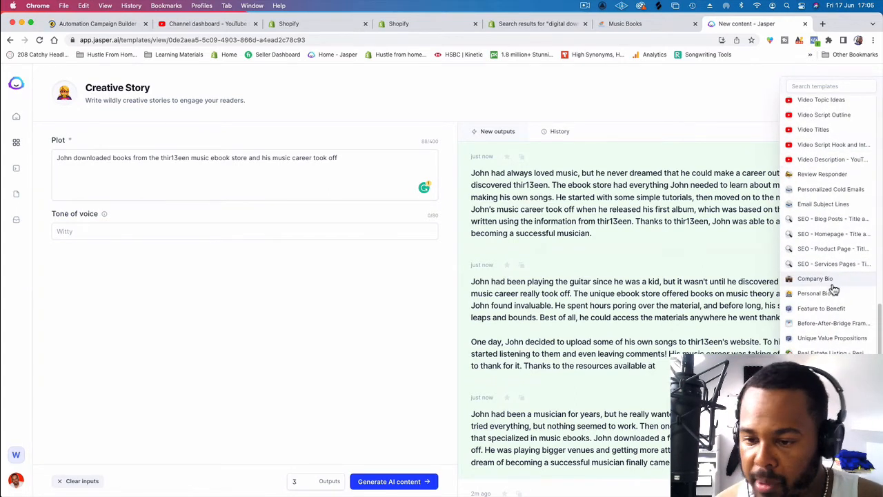
scroll(832, 287, "up", 1)
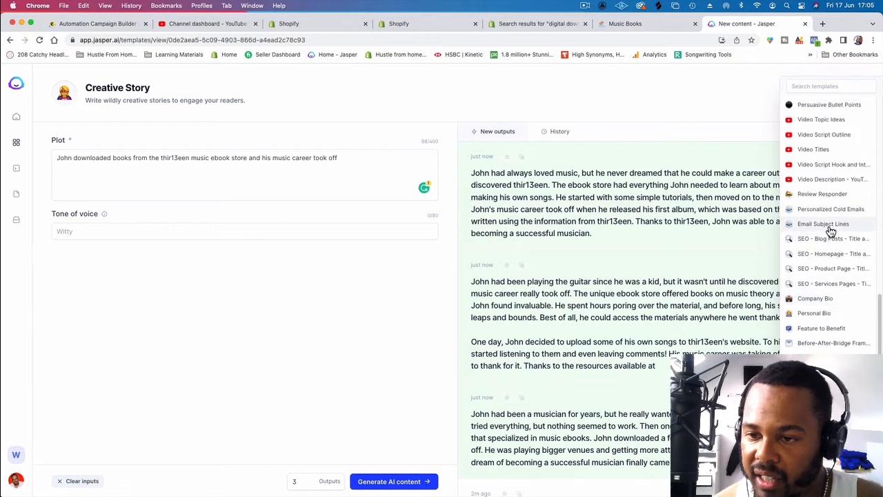
left_click(831, 232)
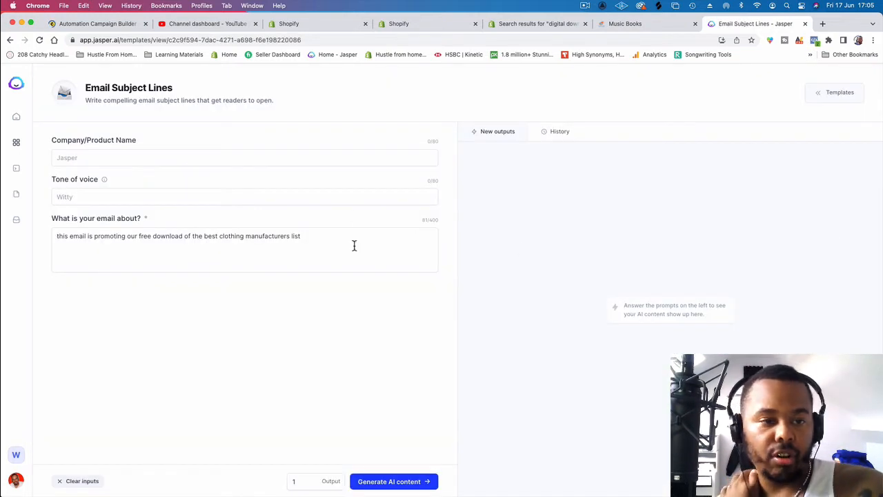
Step: Enter "music ebook store" as the company or product name for the subject line generator
left_click(282, 151)
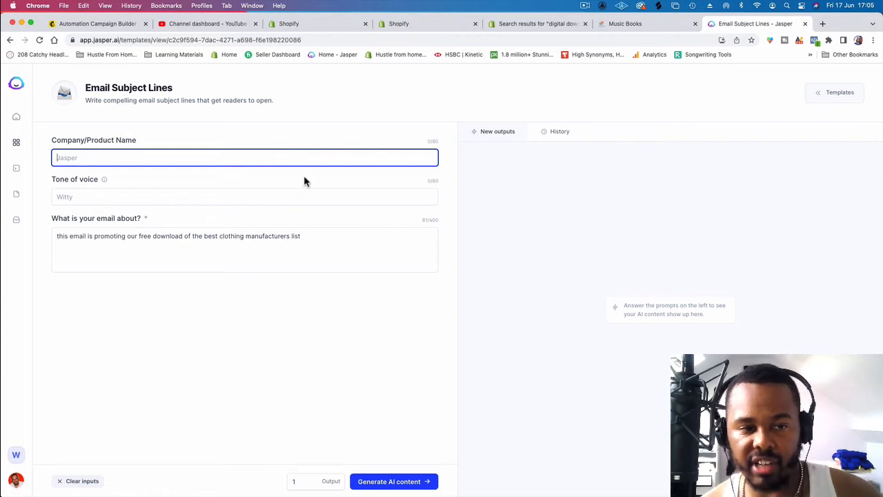
left_click(293, 160)
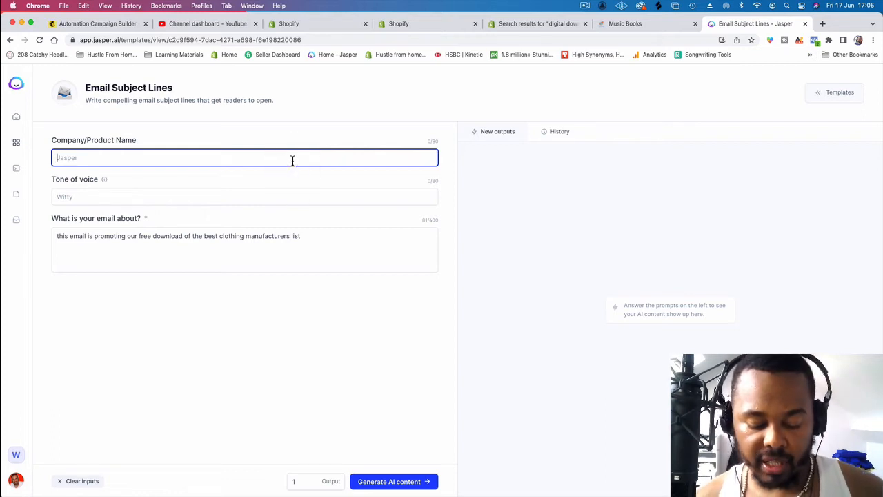
type("music ebook store")
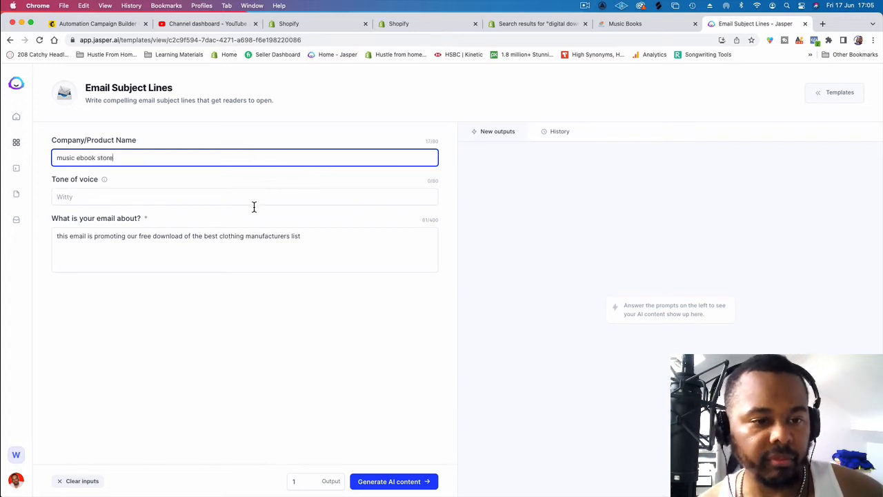
Step: Replace the email description with "promoting ebooks at ebook store" and generate AI content
triple_click(246, 239)
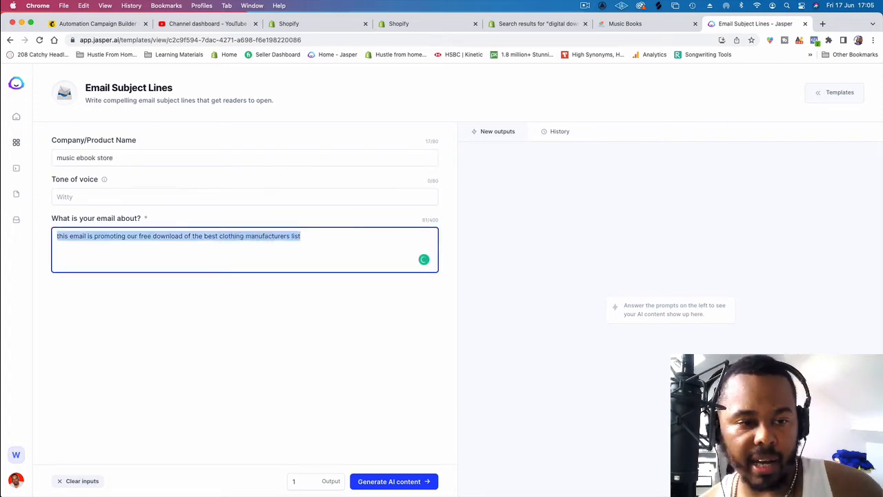
key("BackSpace")
type("promoting books o")
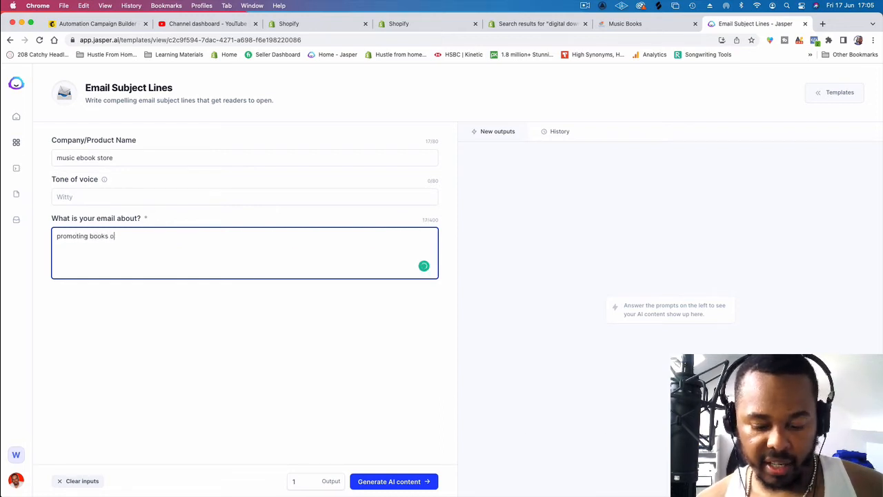
key("BackSpace")
key("BackSpace")
key("BackSpace")
key("BackSpace")
key("BackSpace")
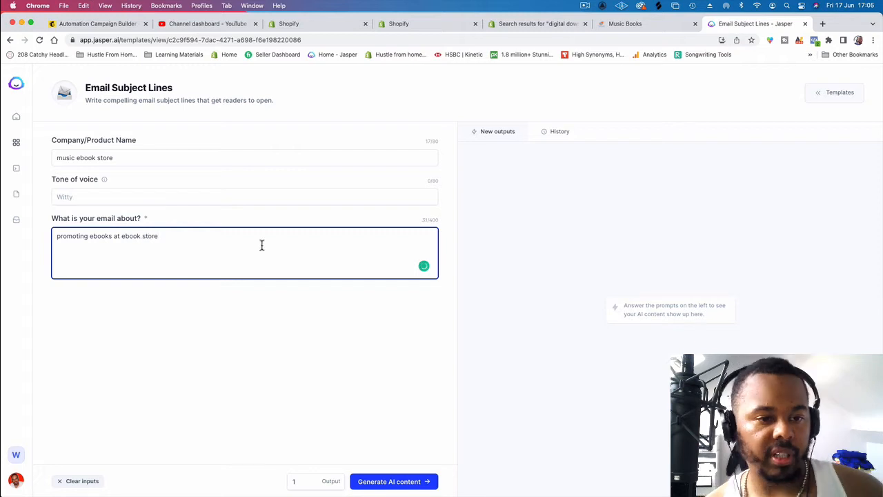
left_click(424, 481)
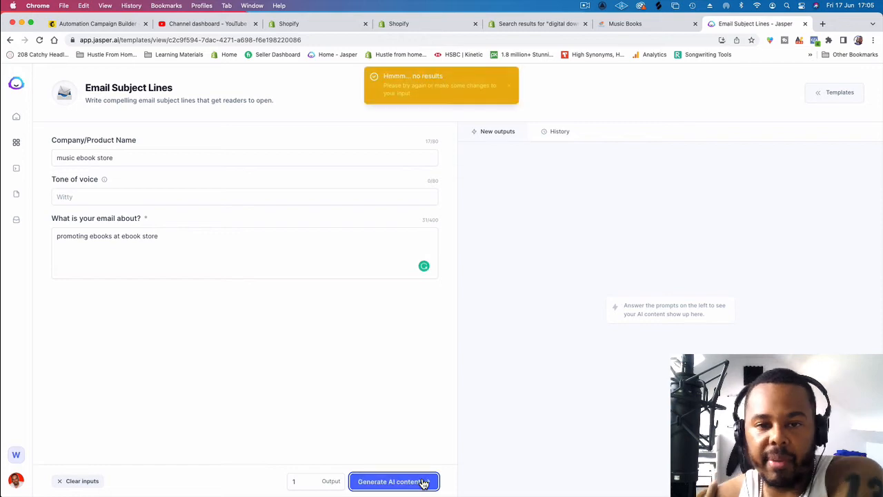
Step: Reword the email description to "promoting ebooks at online store" and generate the subject line again
left_click(132, 234)
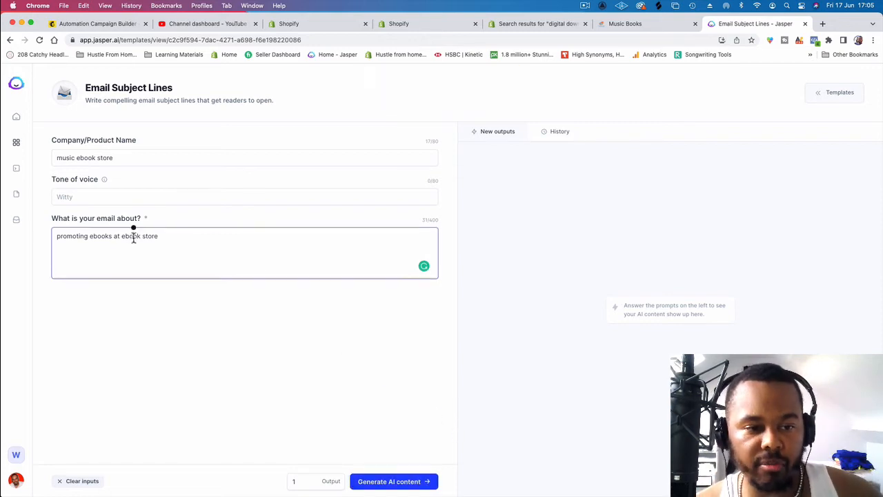
double_click(133, 236)
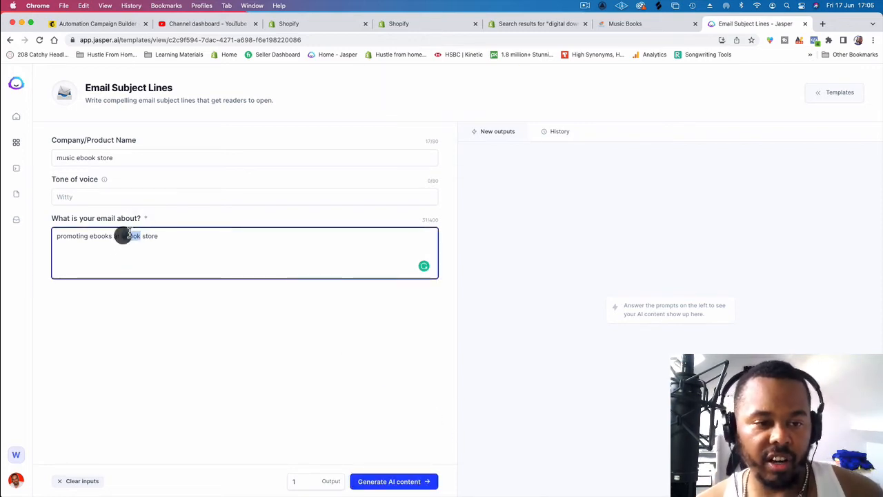
type("online")
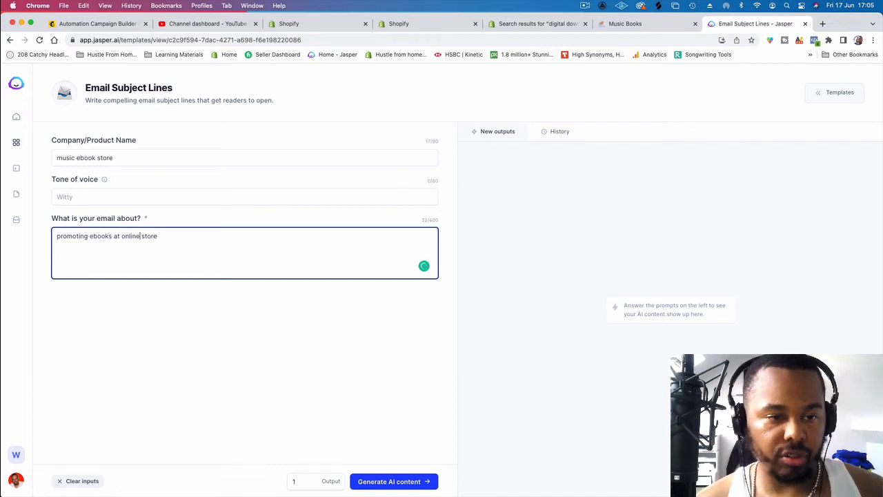
left_click(373, 482)
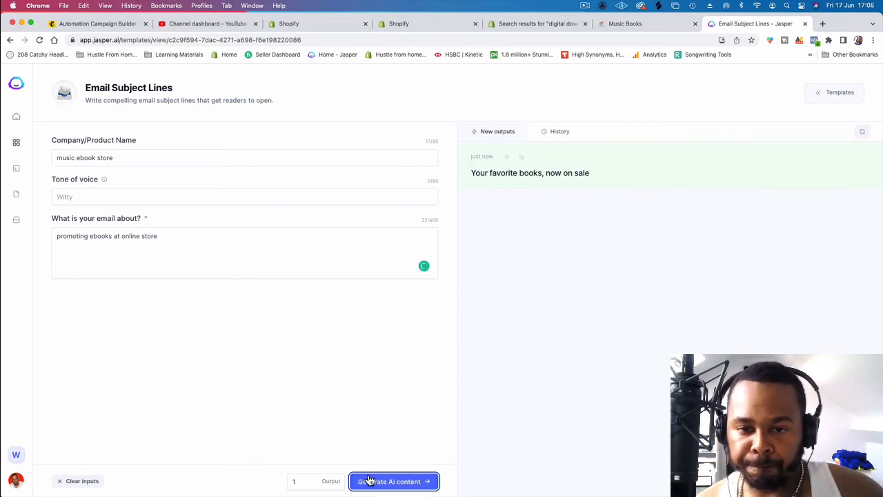
Step: Copy the generated subject "Your favorite books, now on sale" and switch to Mailchimp to replace the second email's subject with it
left_click(520, 174)
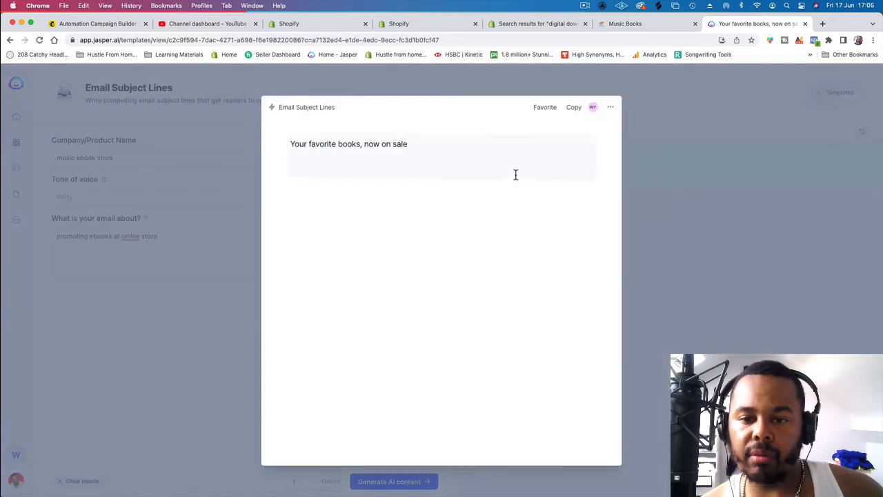
left_click_drag(417, 147, 264, 141)
key("super+c")
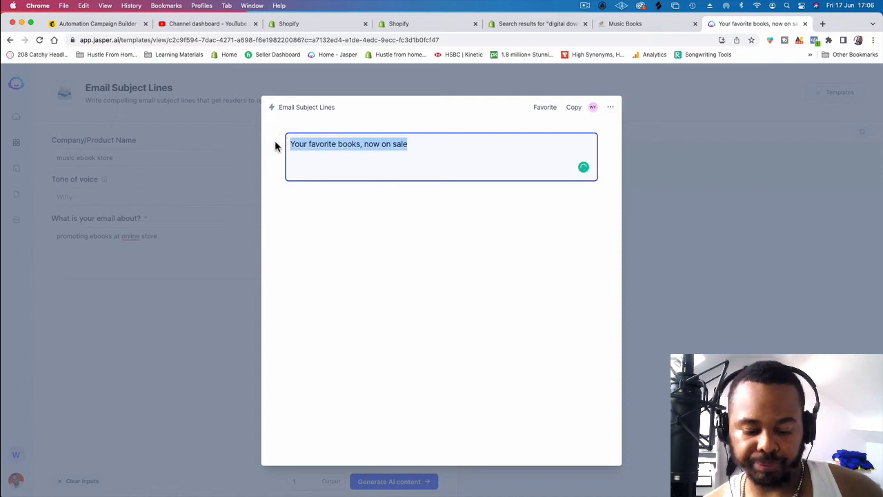
left_click(99, 23)
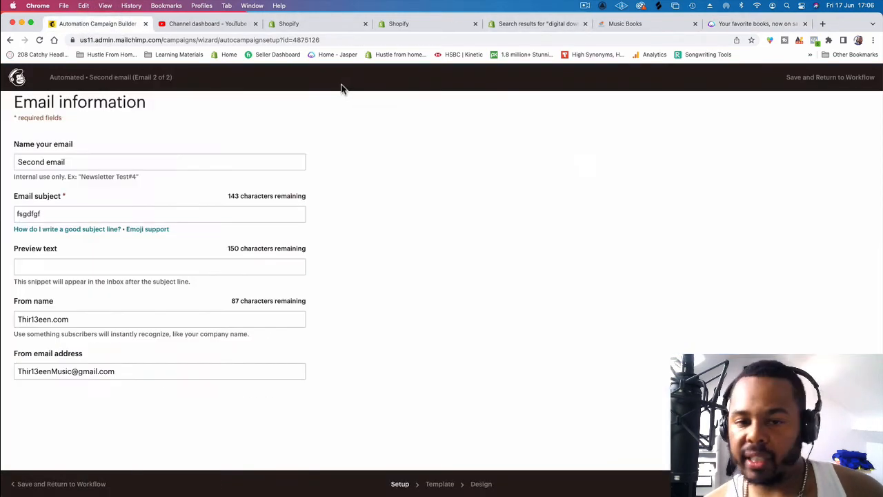
double_click(113, 208)
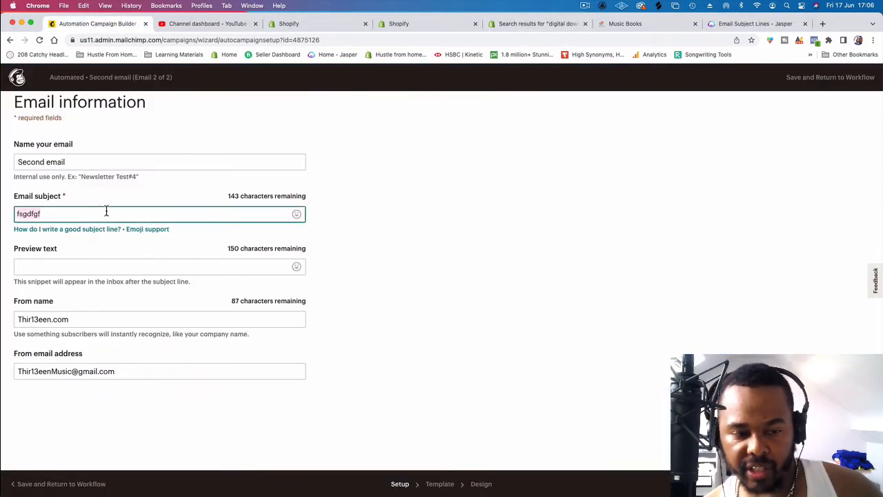
key("super+v")
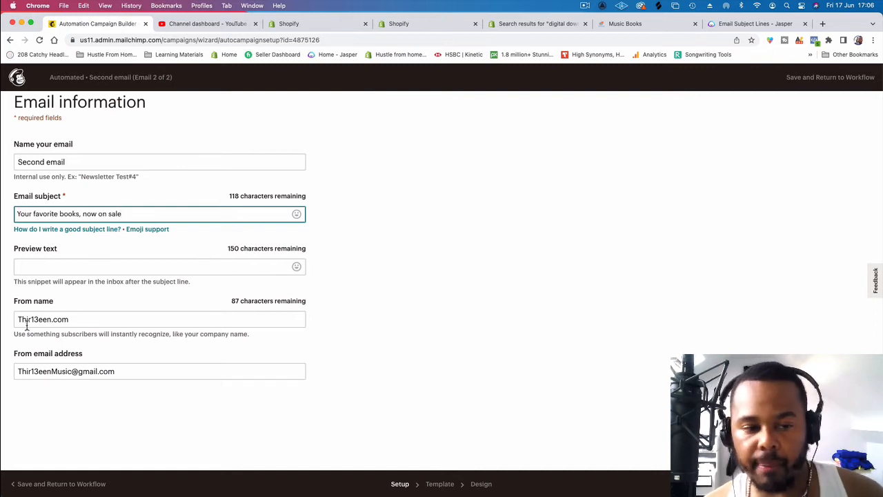
Step: Remove ".com" from the end of the second email's From name
left_click(92, 319)
key("BackSpace")
key("BackSpace")
key("BackSpace")
key("BackSpace")
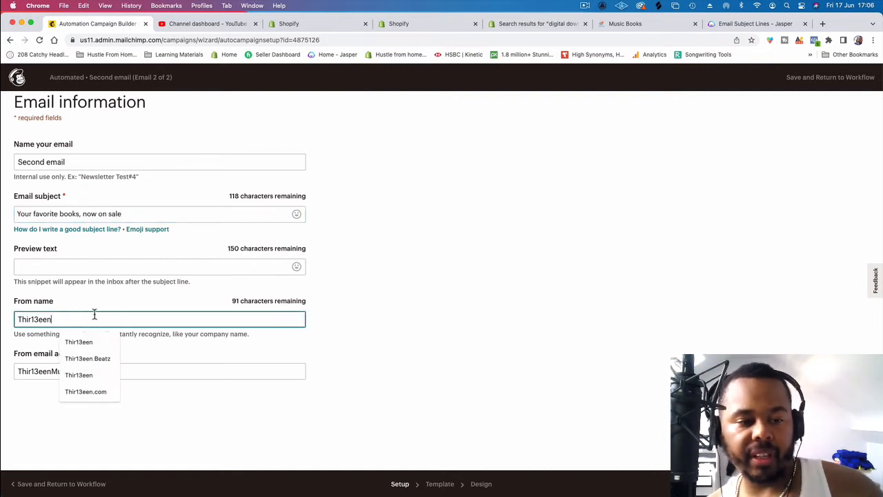
left_click(447, 325)
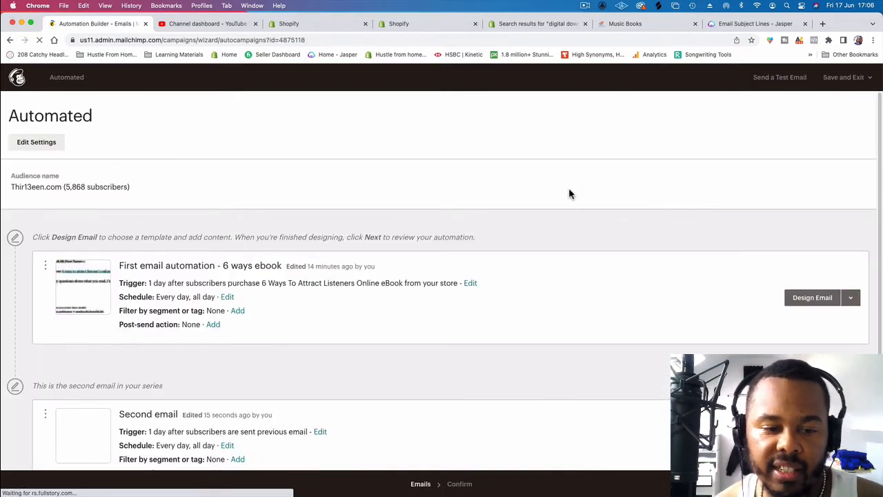
Step: Proceed to the workflow's final review and start sending the two-email automation
scroll(556, 211, "down", 2)
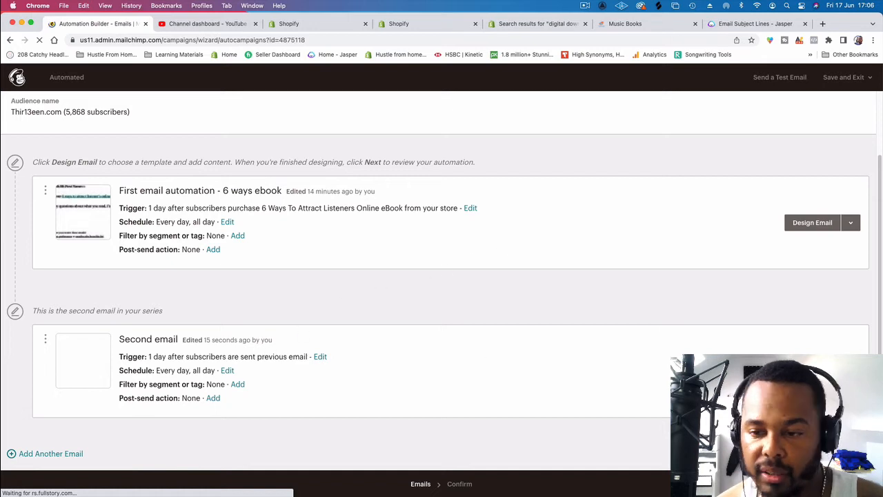
scroll(608, 311, "up", 2)
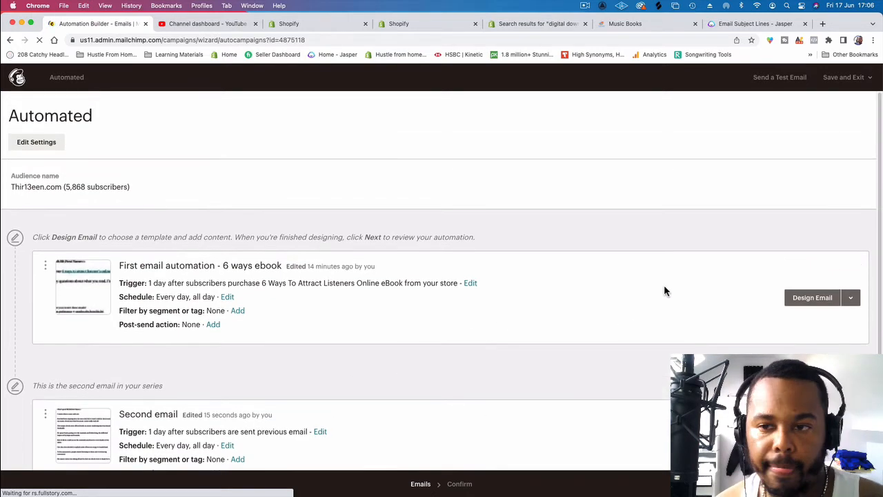
scroll(808, 187, "down", 1)
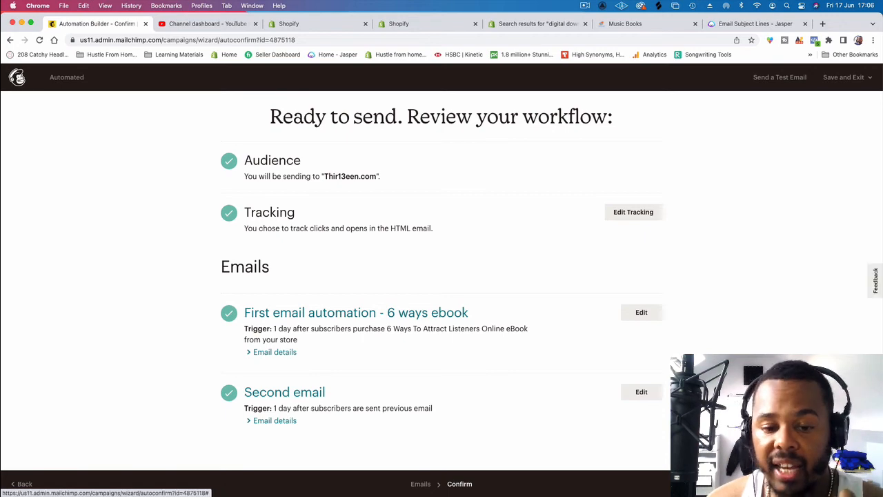
left_click(836, 484)
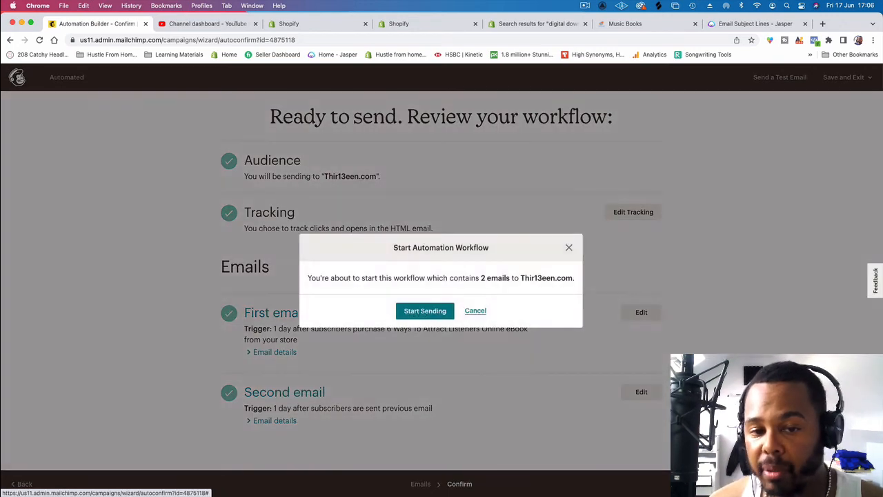
left_click(425, 310)
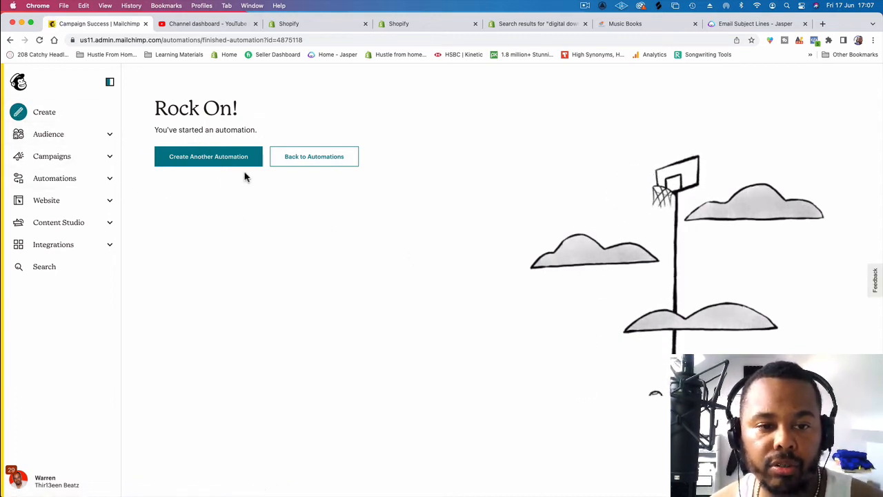
Step: Go back to the automations area, open the full campaigns list and filter it by the Automations type
left_click(309, 162)
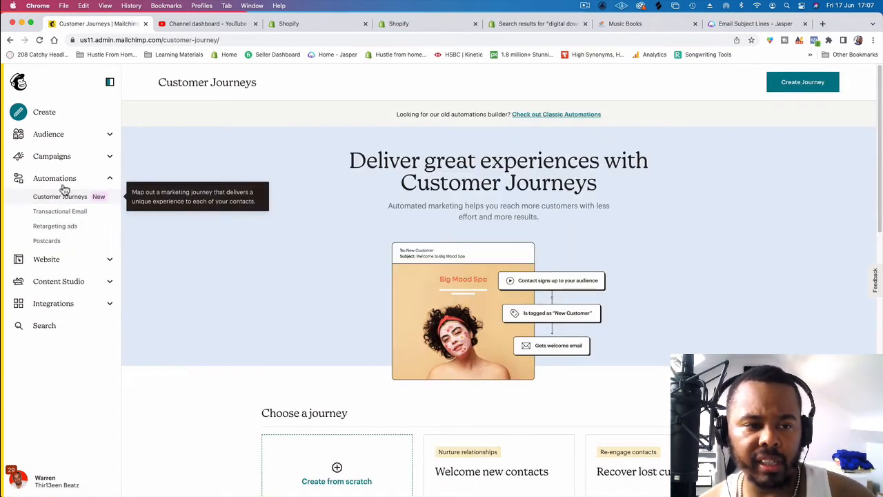
left_click(95, 159)
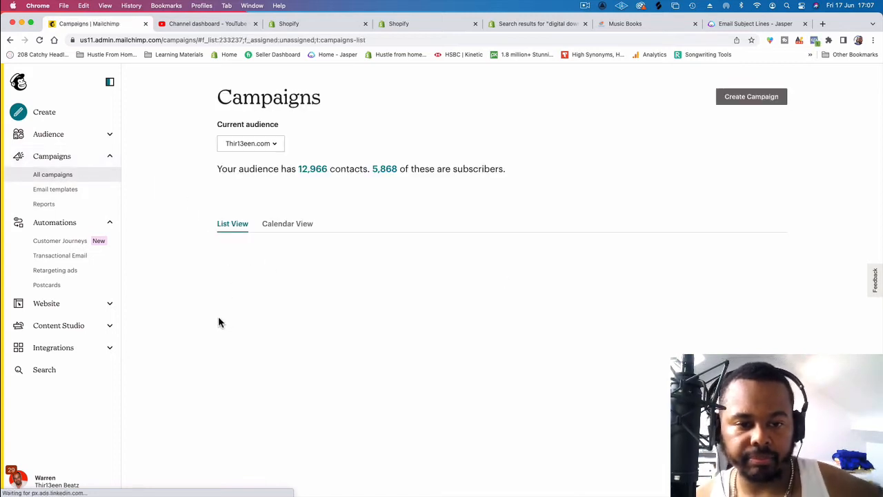
scroll(207, 324, "down", 2)
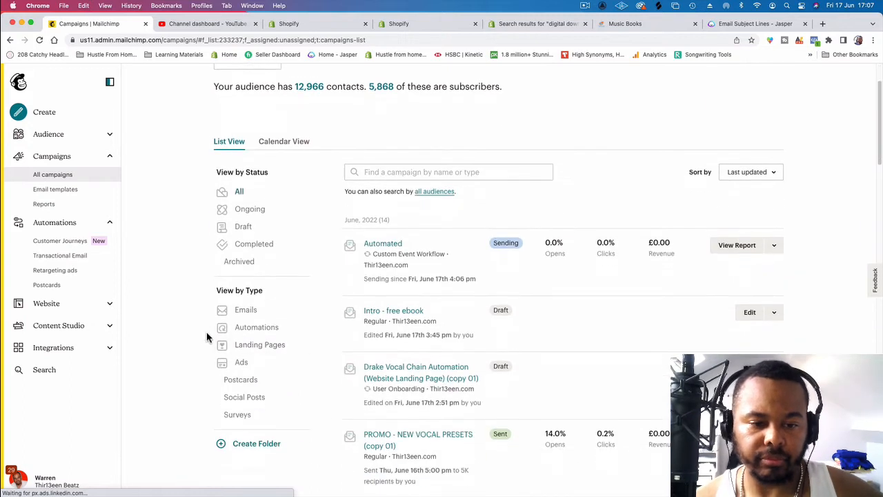
left_click(273, 329)
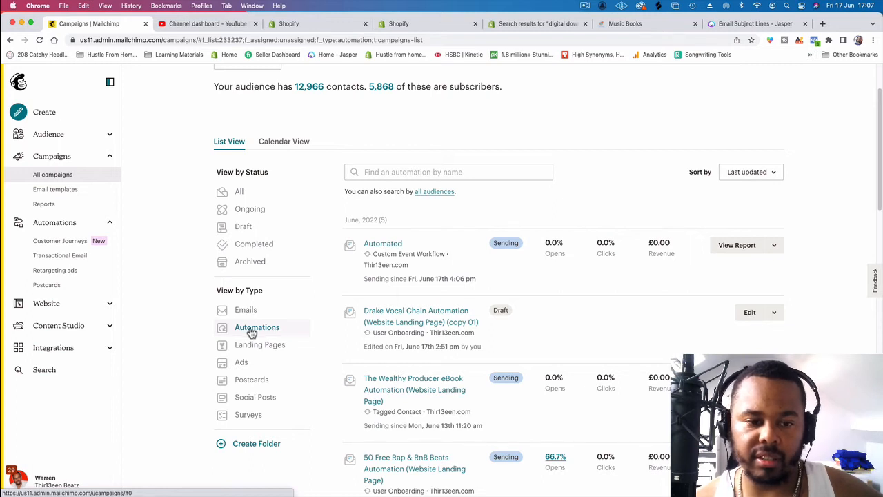
left_click(251, 328)
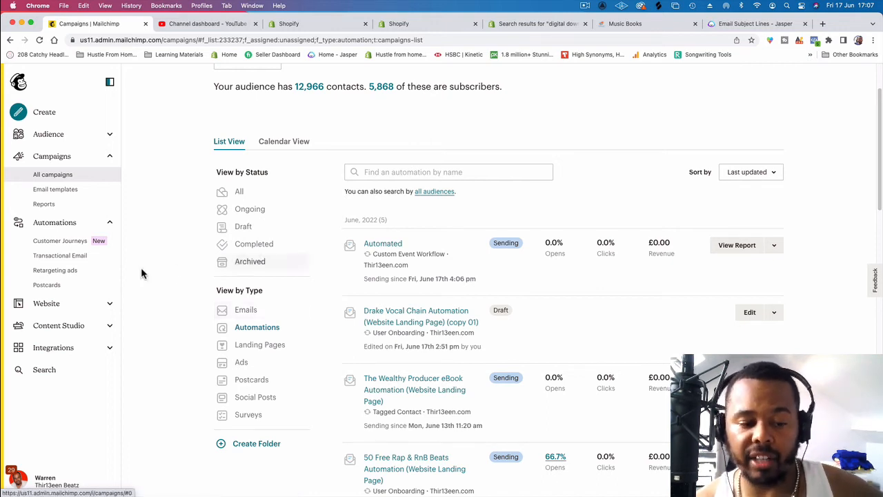
left_click(247, 329)
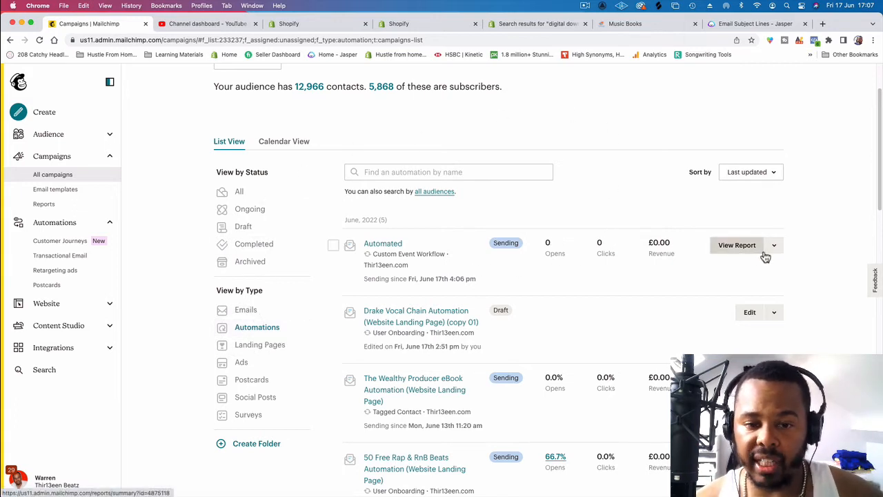
left_click(632, 39)
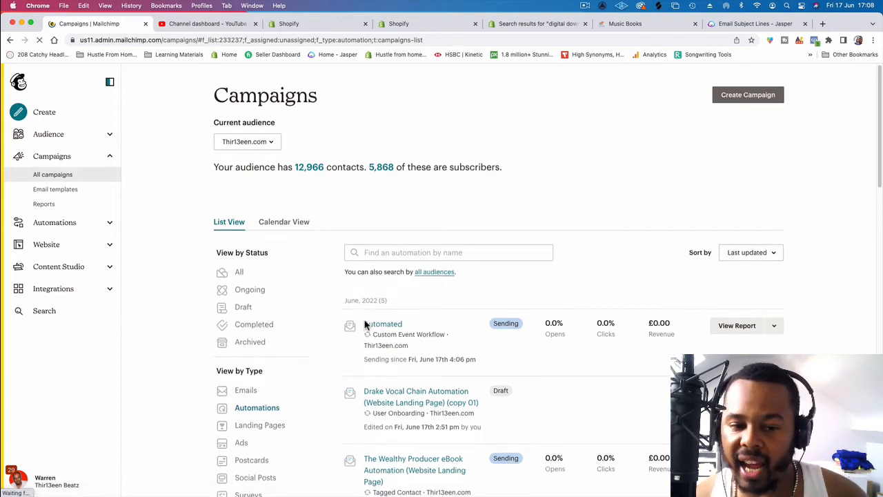
Step: Open the sending workflow named "Automated" for editing from the filtered campaign list
scroll(363, 338, "down", 2)
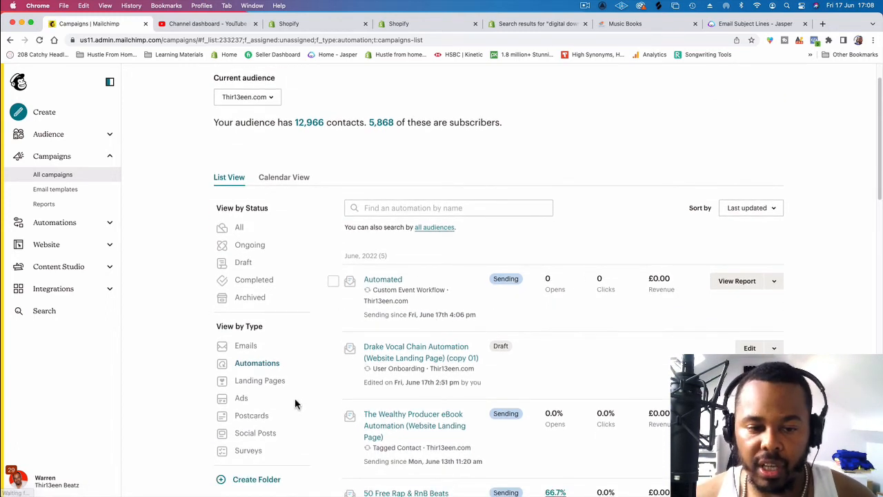
left_click(779, 285)
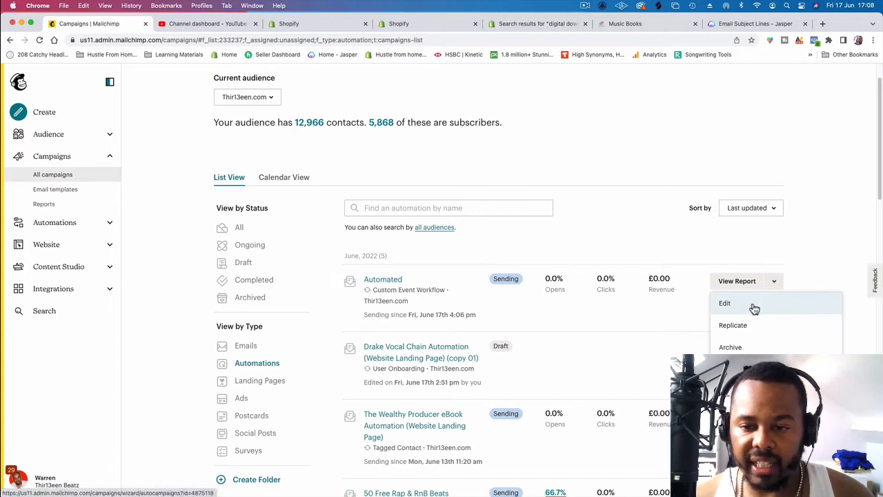
left_click(753, 305)
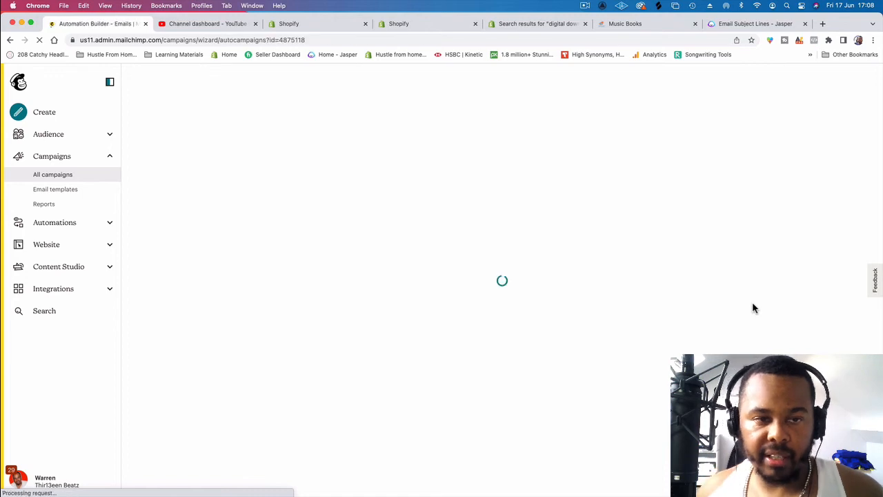
Step: Replicate the second email as a third one in the series and open the copy for designing
scroll(483, 345, "down", 2)
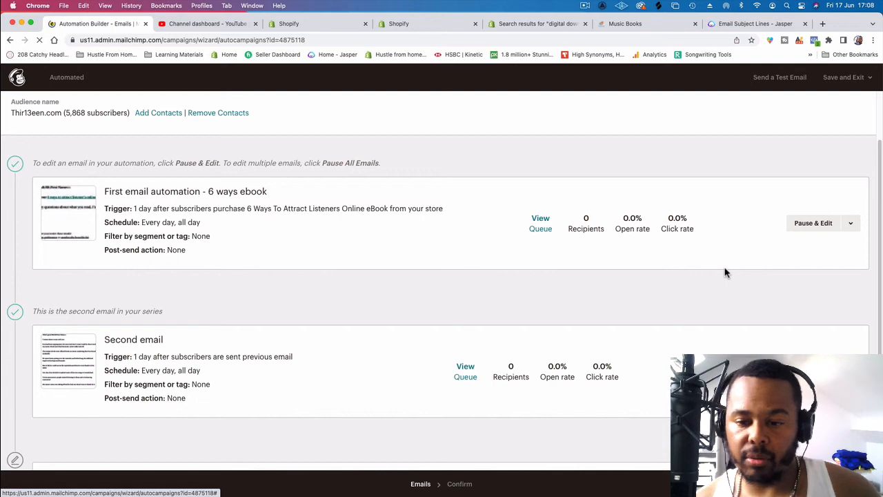
scroll(731, 250, "down", 3)
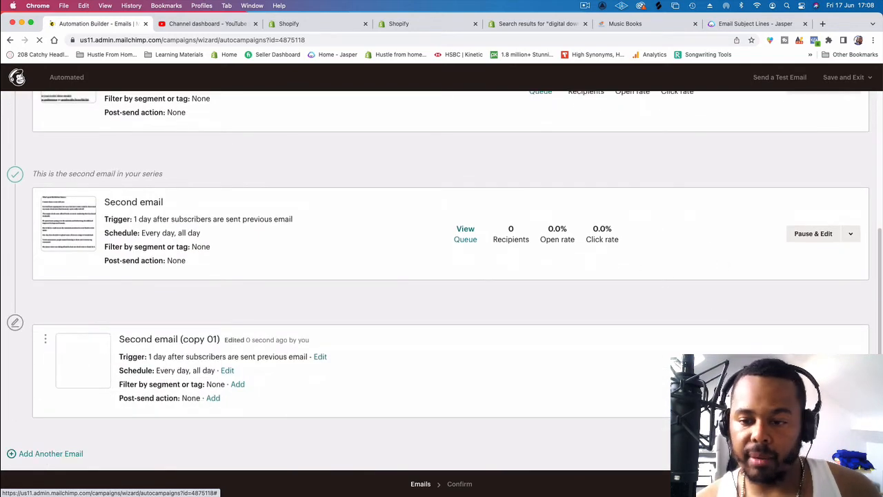
left_click(769, 370)
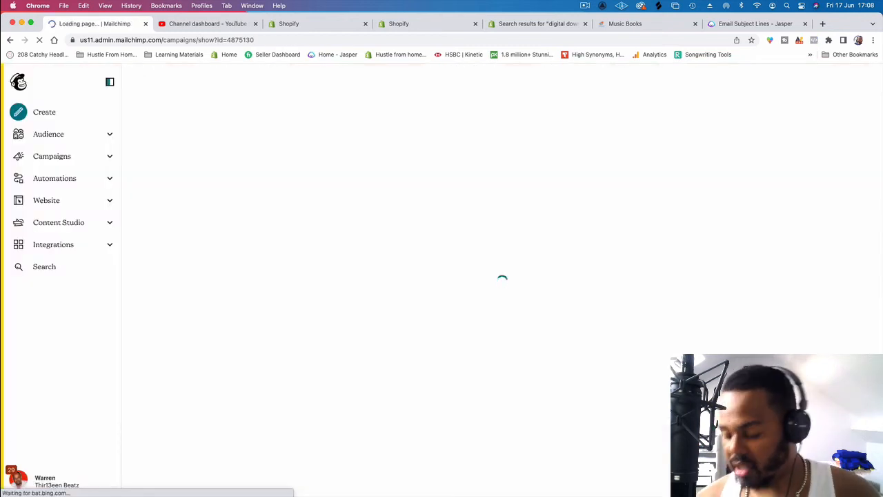
Step: Switch to Jasper and open the PAS Framework template in place of Email Subject Lines
left_click(768, 26)
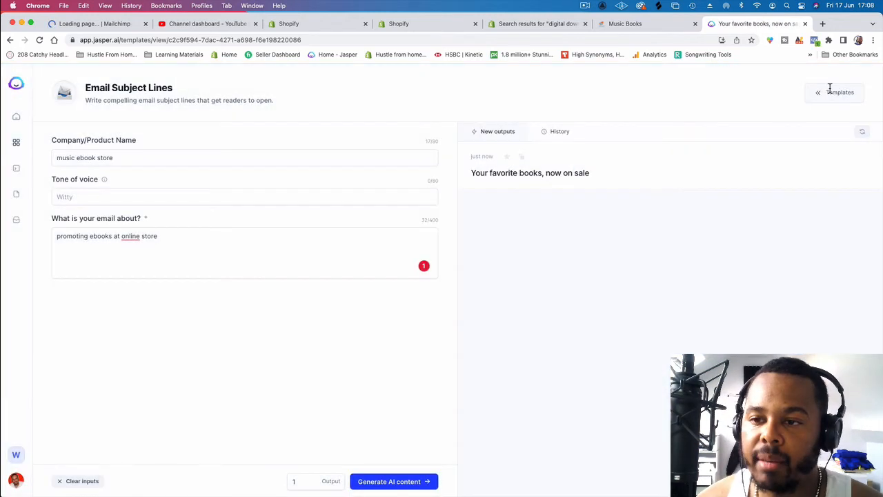
left_click(830, 91)
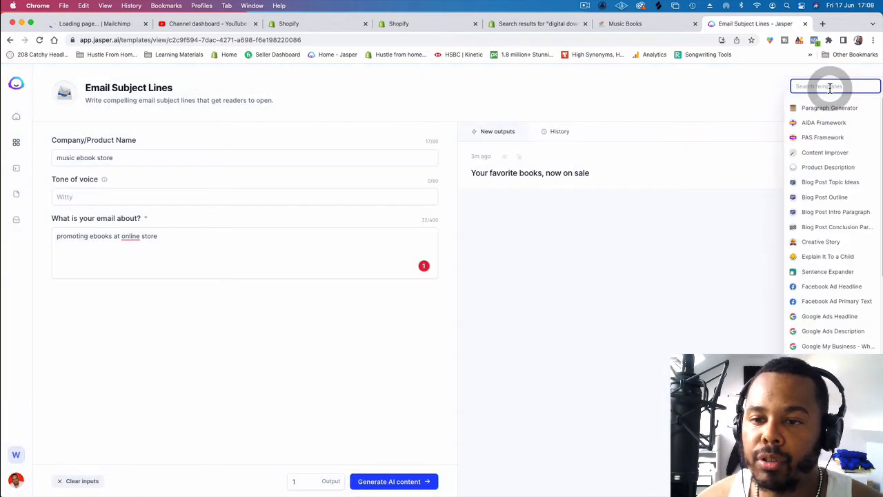
left_click(820, 138)
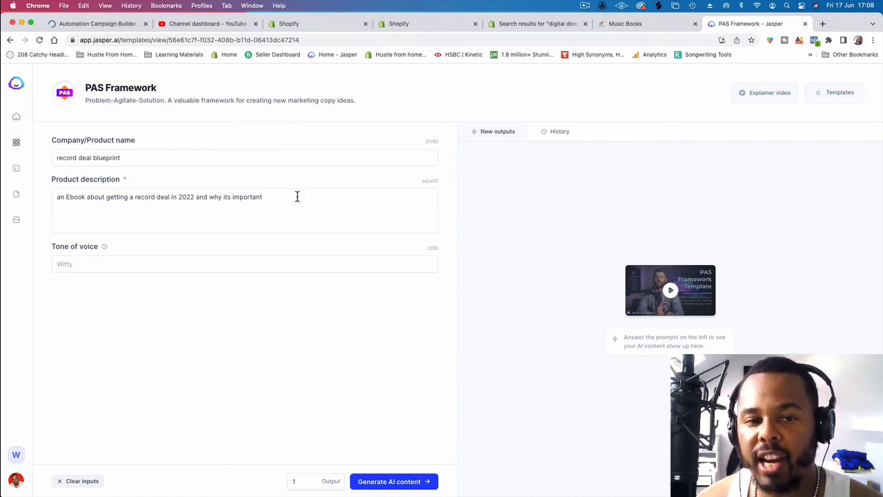
Step: Clear the old product description and replace the company/product name with "Shop at our music ebook store"
triple_click(63, 191)
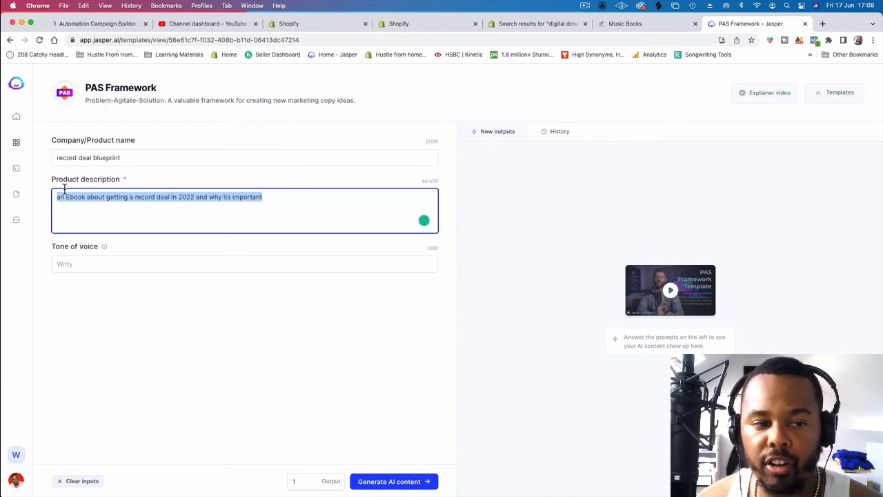
key("BackSpace")
triple_click(147, 152)
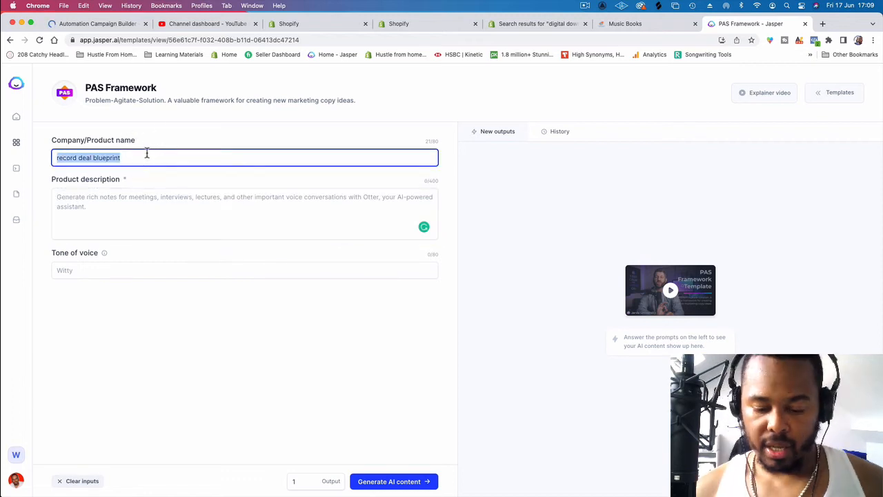
key("BackSpace")
type("Shop at our music ebook store")
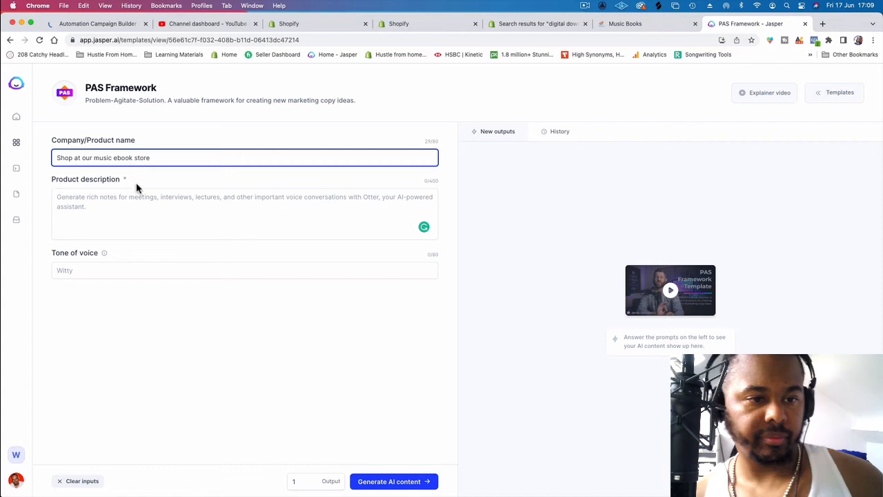
Step: Enter the product description "music marketing books to help artists sound better and become more" and generate the AI content
left_click(138, 201)
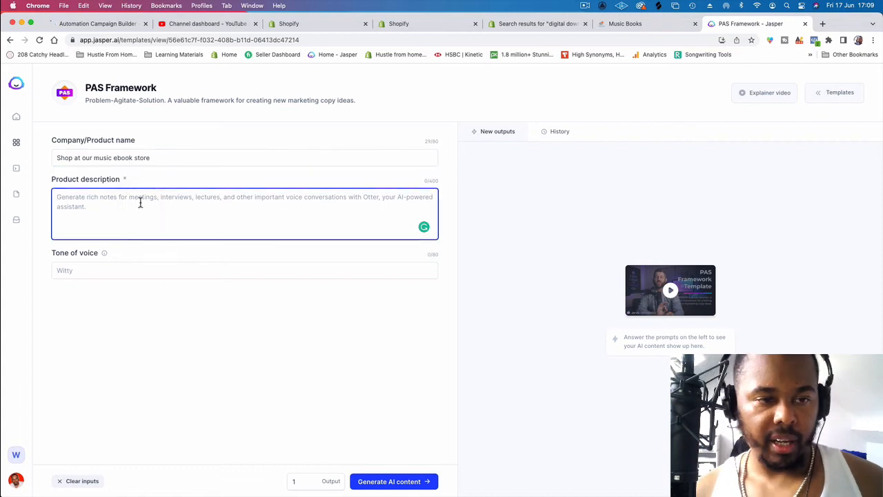
type("mus")
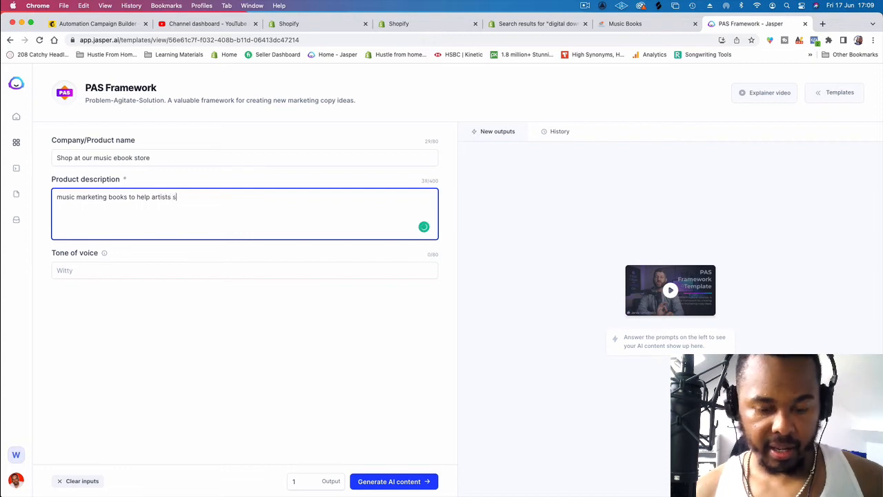
type("ound better and be")
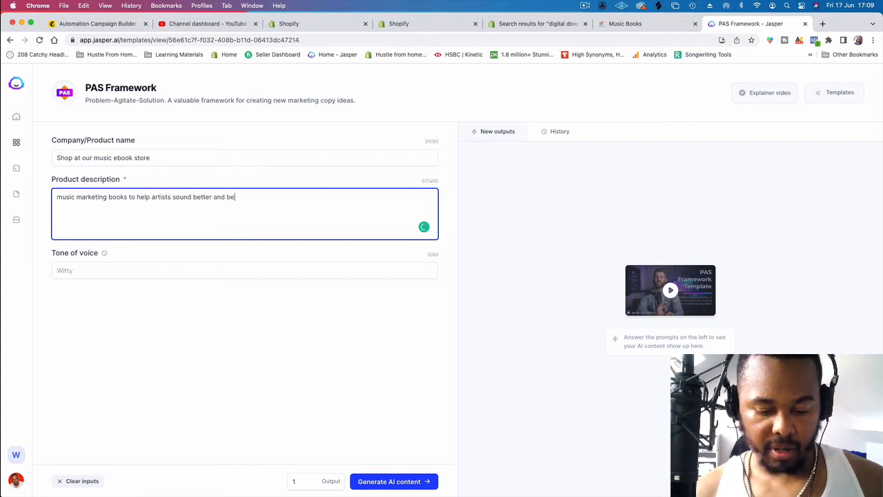
type("come more")
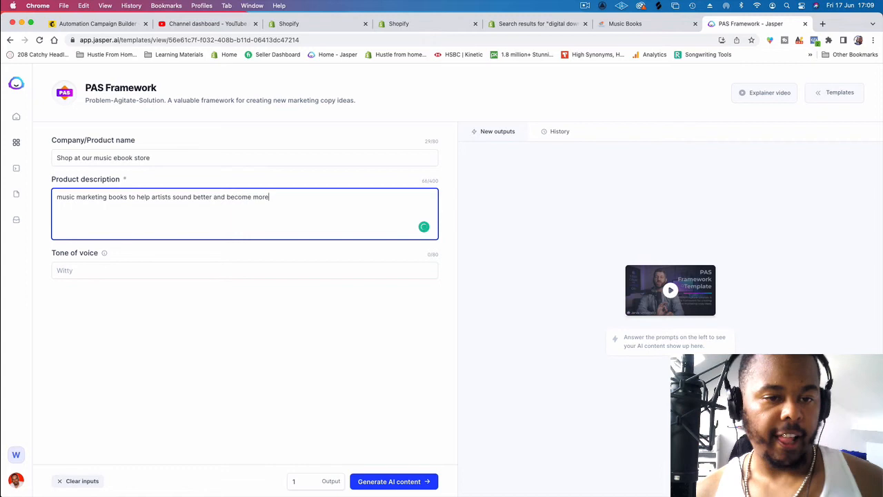
left_click(369, 481)
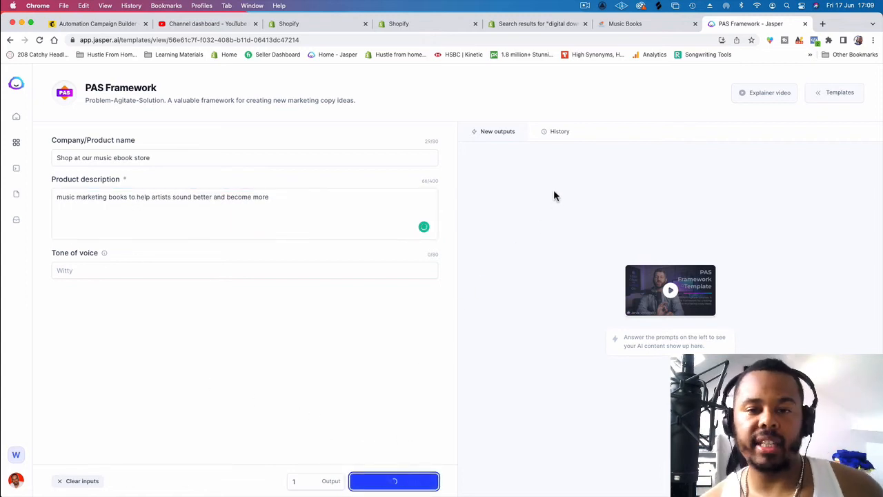
Step: Switch to Mailchimp, replace the copied email's subject with "Shop now" and continue to its design stage
left_click(623, 24)
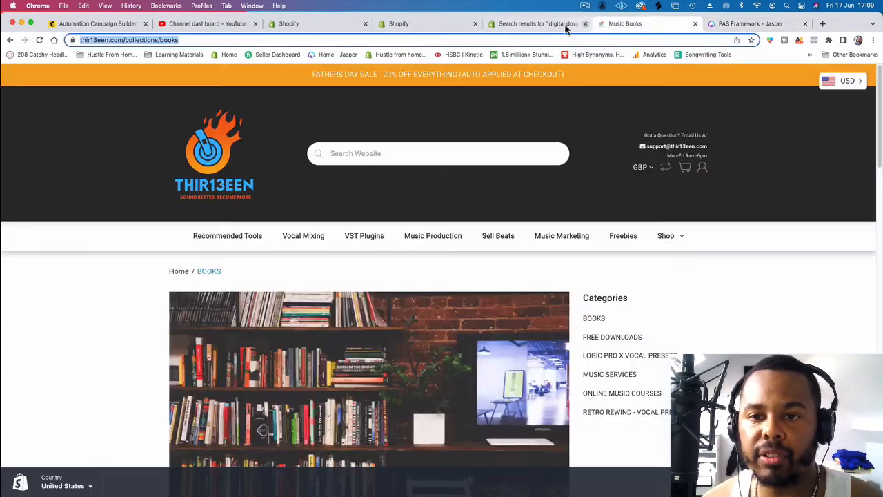
left_click(550, 26)
left_click(107, 25)
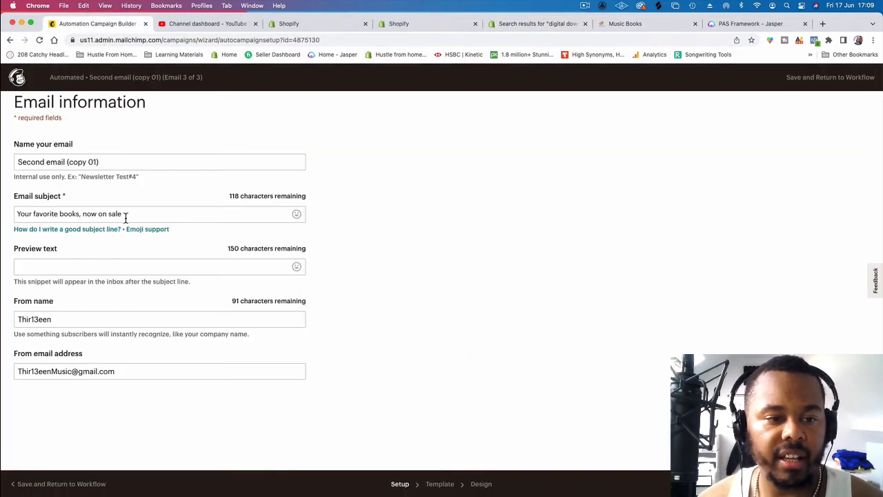
left_click(60, 215)
key("super+a")
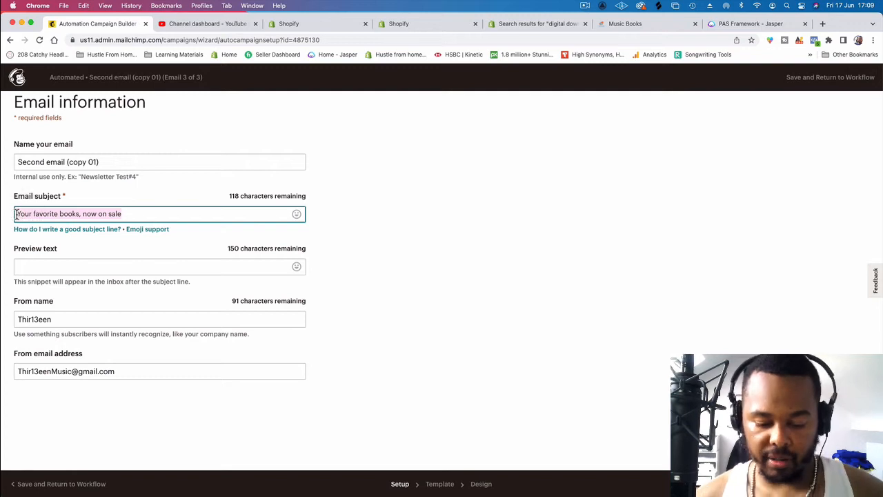
type("SHop now")
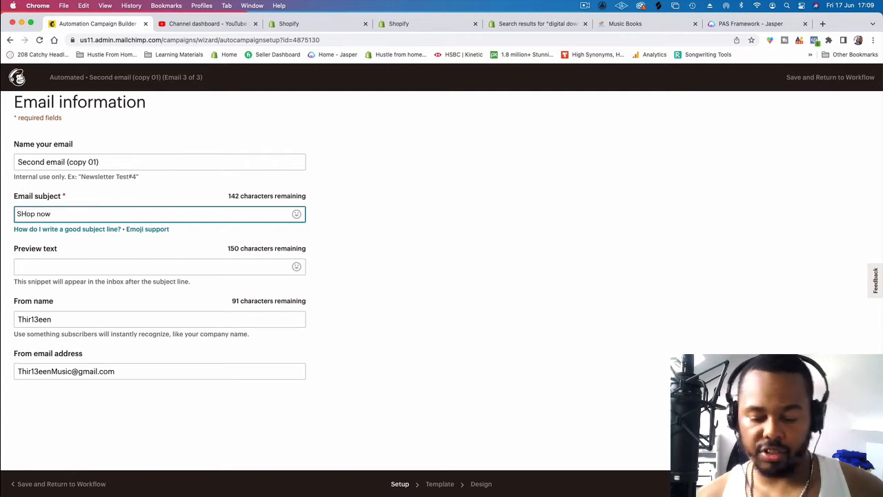
key("BackSpace")
key("BackSpace")
key("BackSpace")
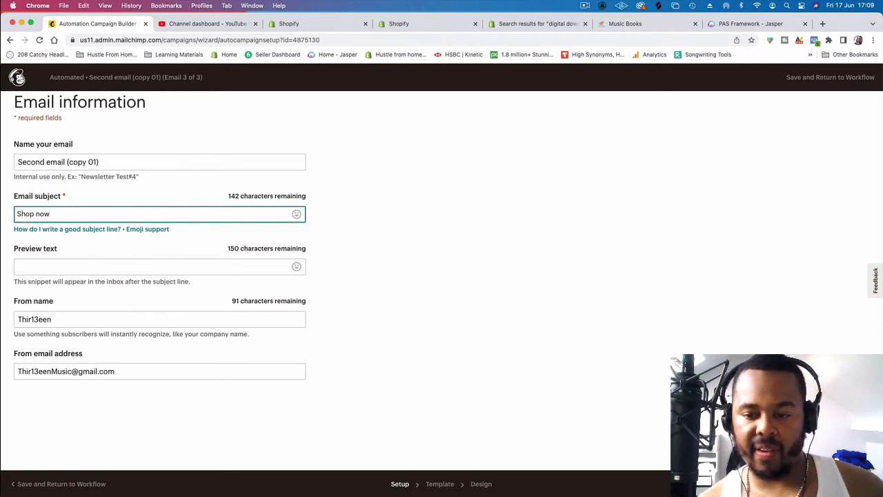
left_click(860, 484)
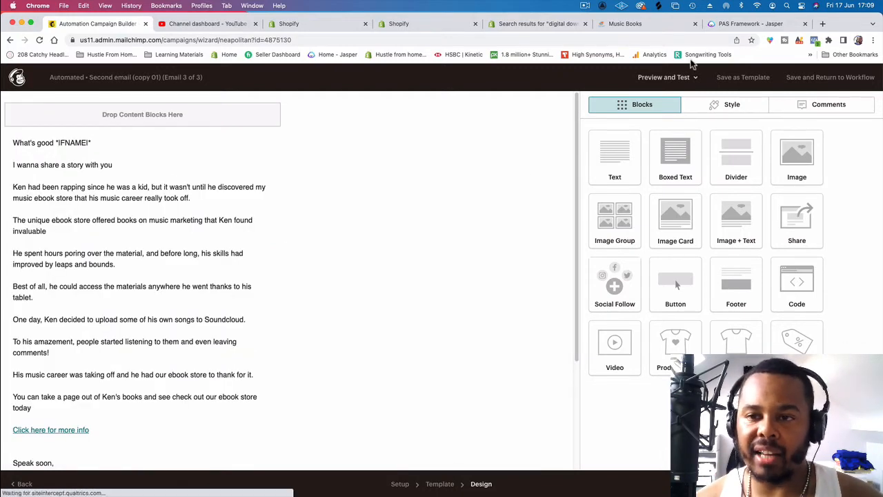
Step: Switch to Jasper, open the generated PAS Framework output and copy its entire Problem, Agitate and Solution text
left_click(723, 26)
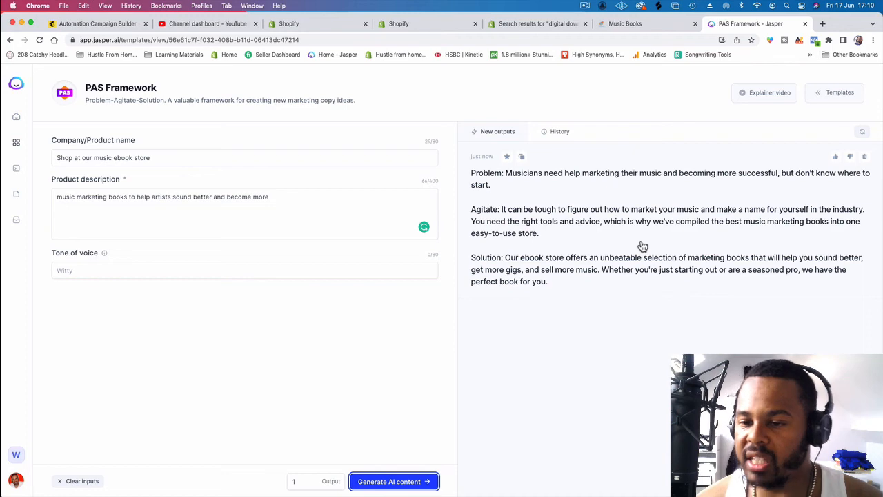
left_click(554, 232)
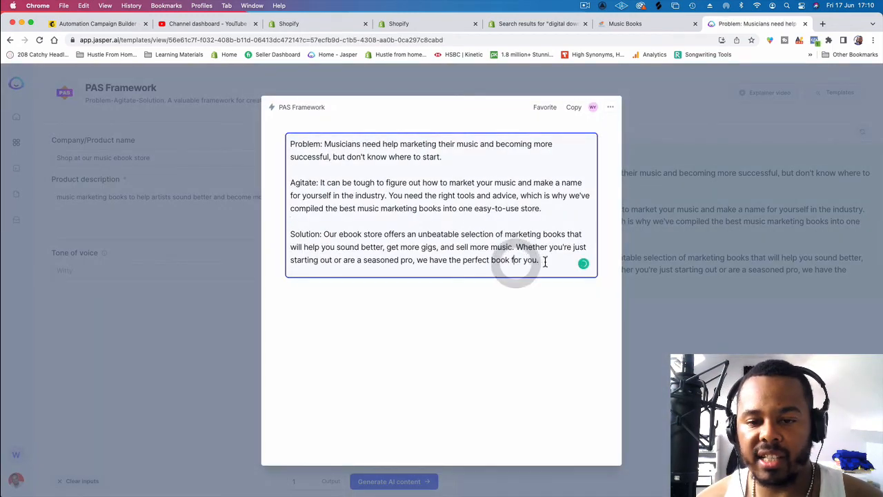
left_click_drag(544, 261, 286, 140)
right_click(308, 146)
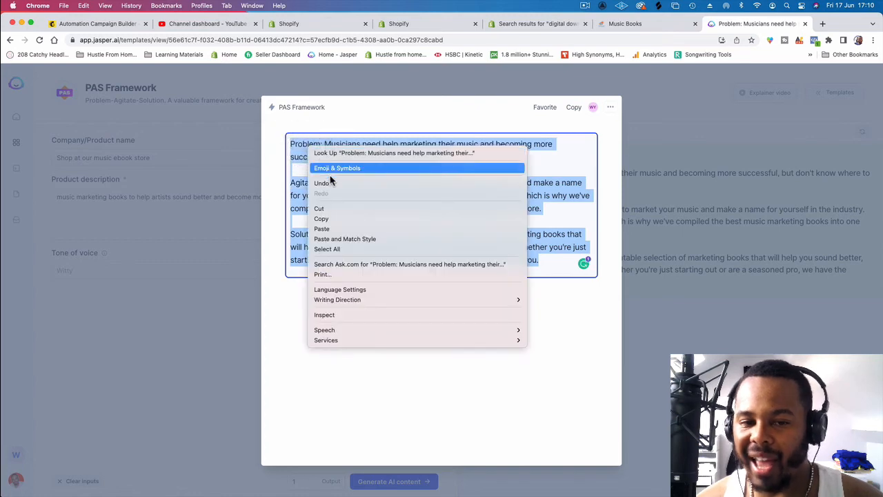
left_click(334, 218)
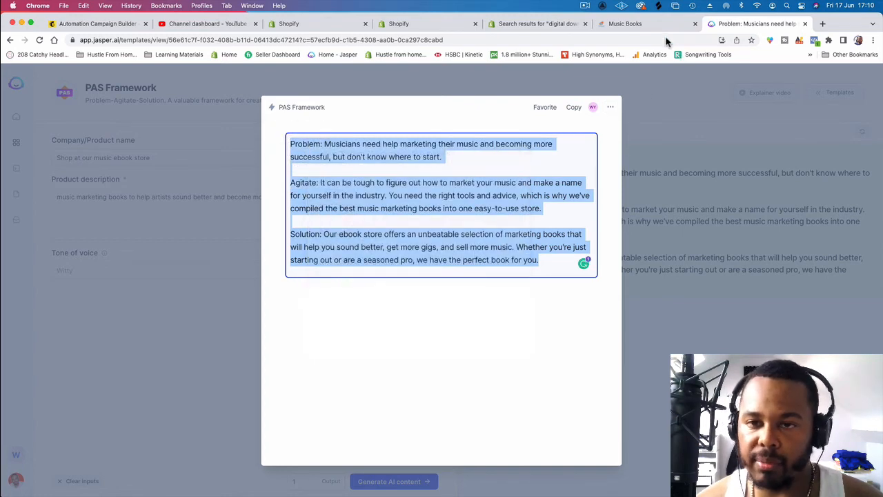
Step: Return to Mailchimp and replace the third email's story text and link above the sign-off with the copied PAS text
left_click(623, 25)
left_click(510, 23)
left_click(428, 24)
left_click(318, 23)
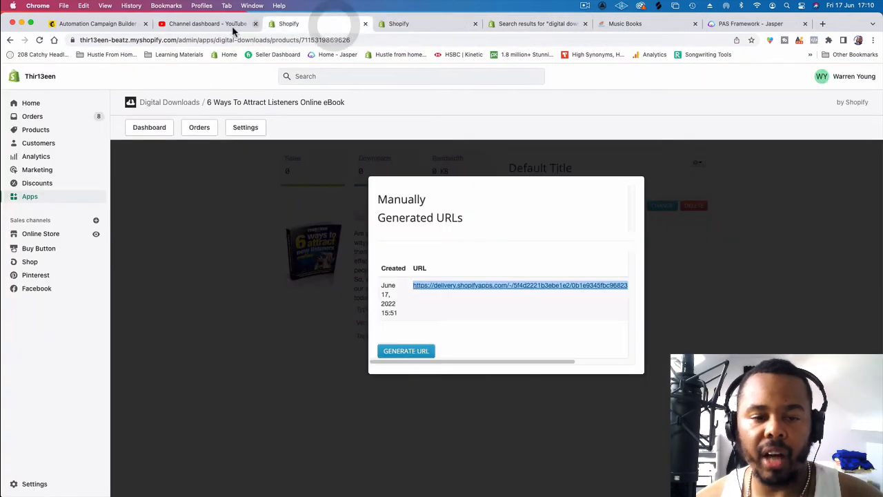
left_click(200, 25)
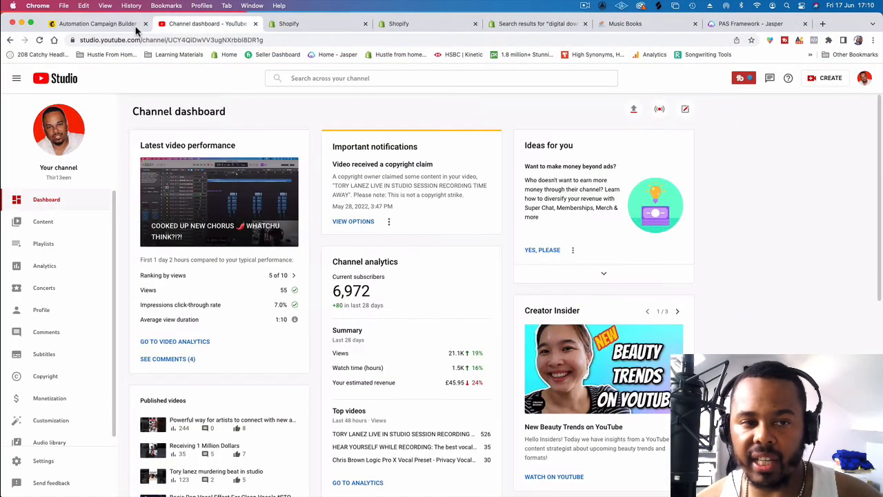
left_click(131, 25)
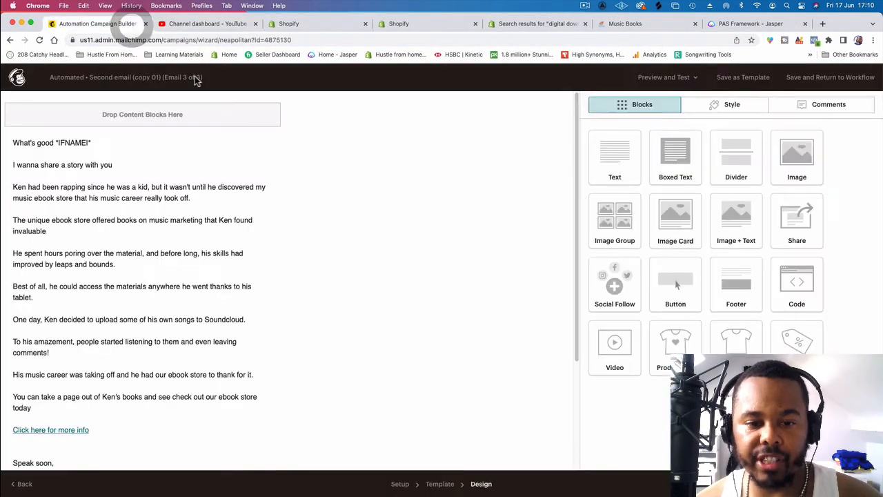
left_click(157, 247)
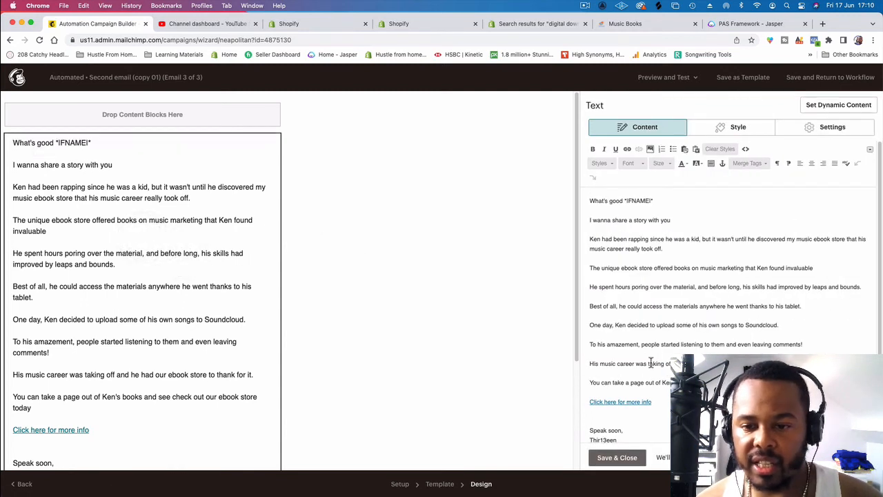
left_click_drag(653, 404, 583, 202)
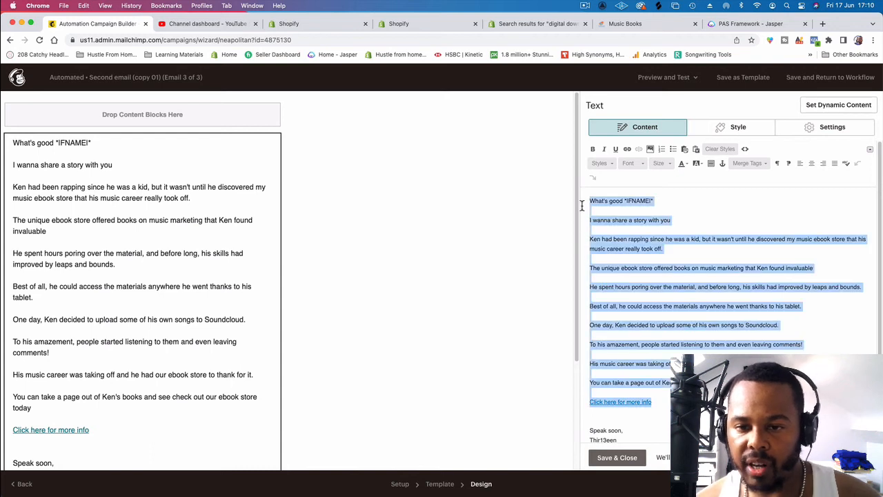
key("BackSpace")
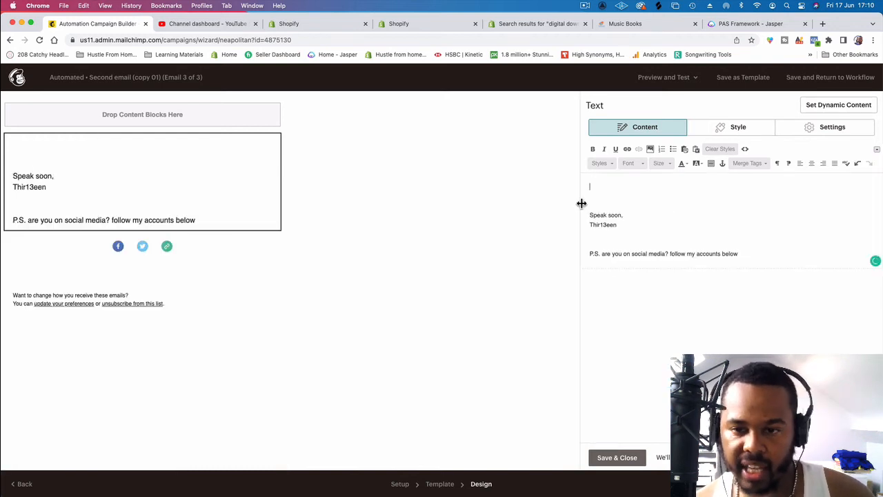
key("super+v")
Step: Remove the labels "Problem:", "Agitate:" and "Solution:" from the beginnings of the three pasted paragraphs
left_click_drag(616, 188, 568, 182)
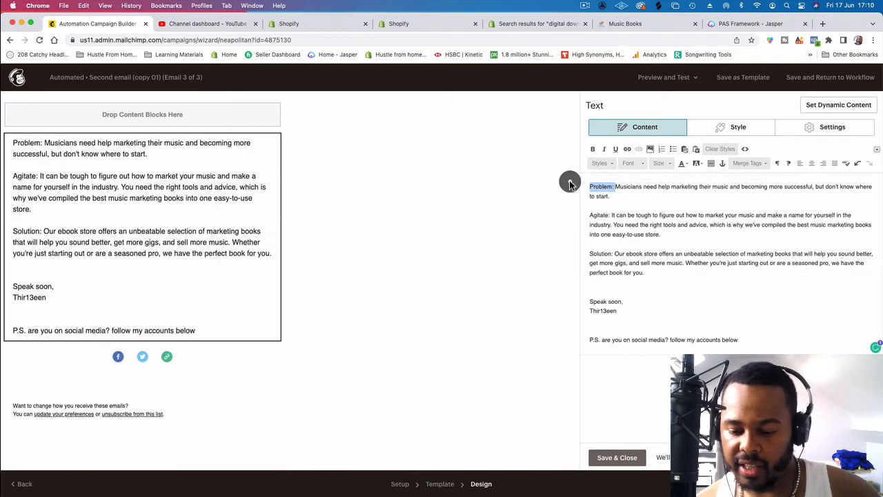
key("BackSpace")
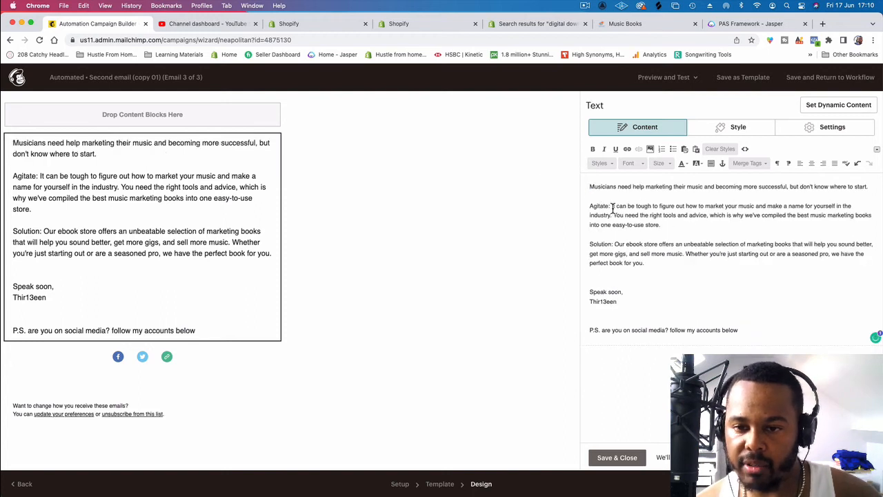
left_click_drag(611, 205, 573, 204)
key("BackSpace")
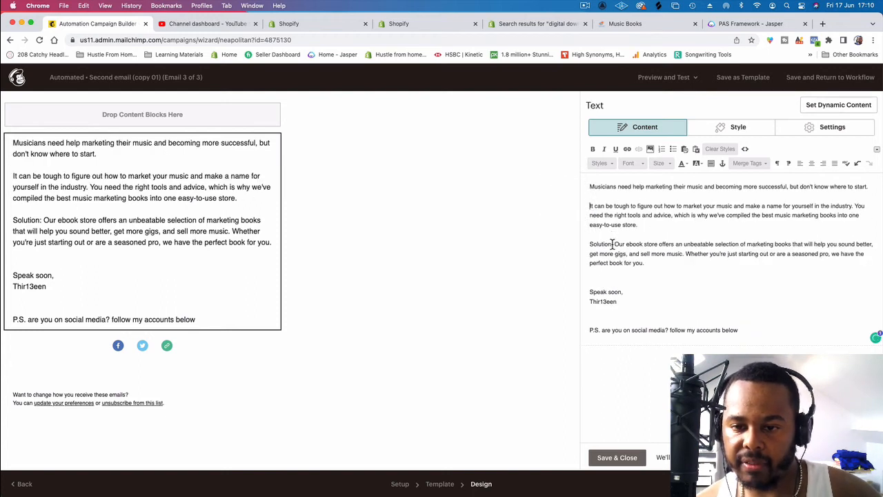
left_click_drag(612, 244, 569, 244)
key("BackSpace")
Step: Add the line "Click here to sound better and become more now" between the last paragraph and the sign-off
left_click(717, 271)
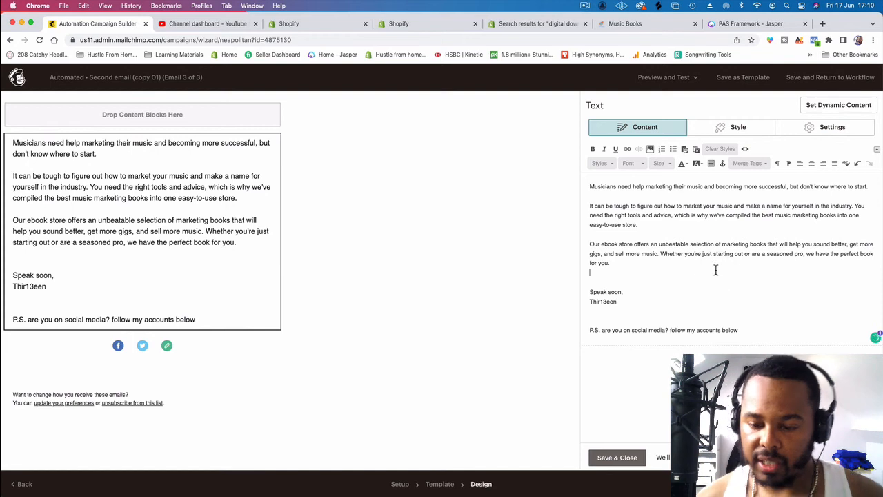
key("Return")
type("Clcik")
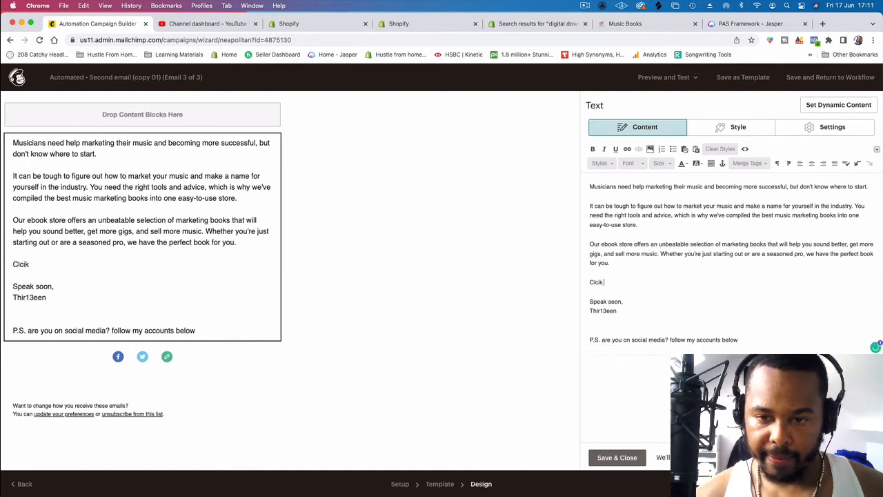
type("ick here to so")
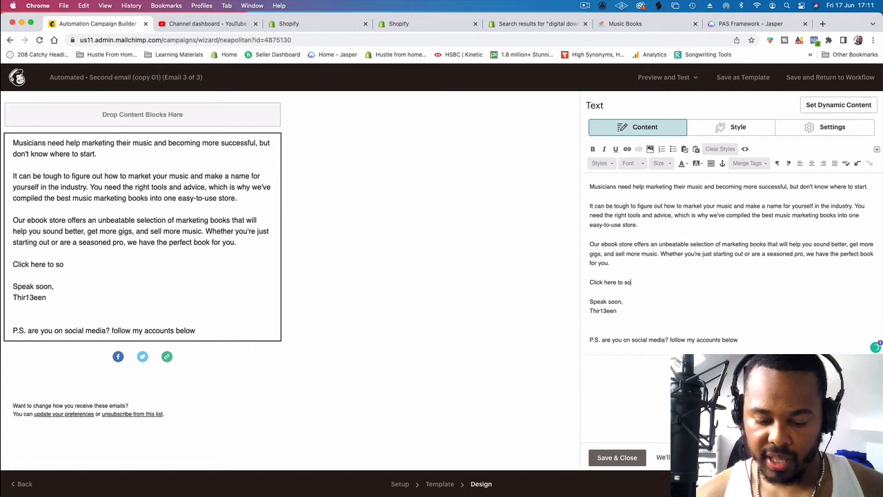
type("und better and ")
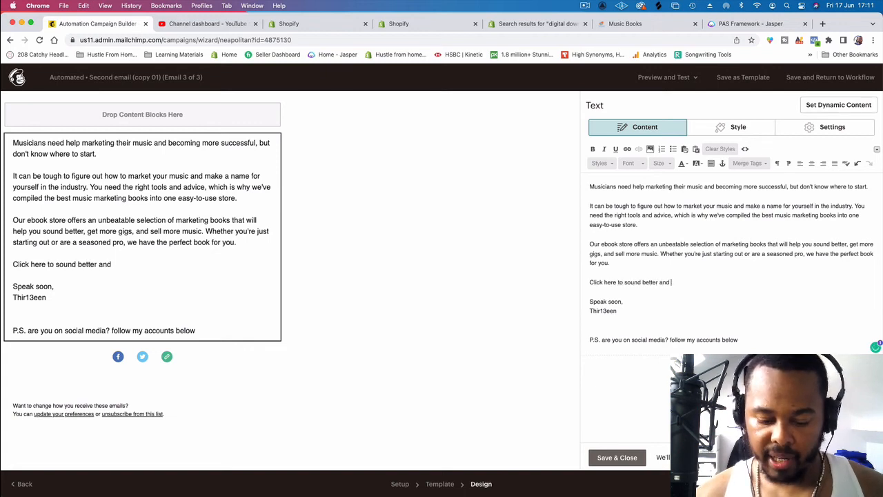
type("become more n")
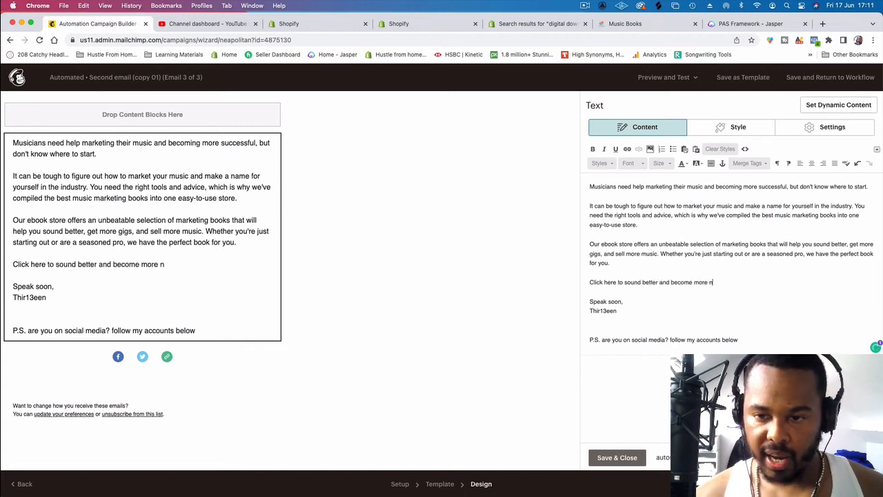
type("ow")
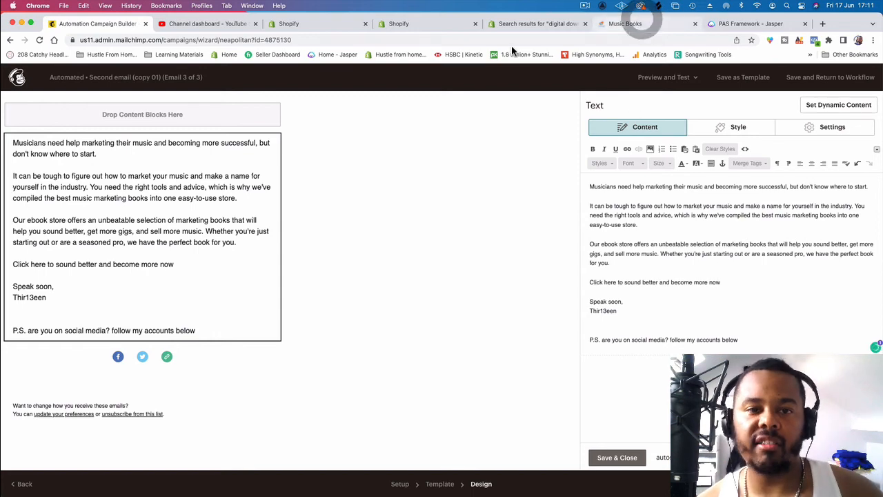
left_click(618, 25)
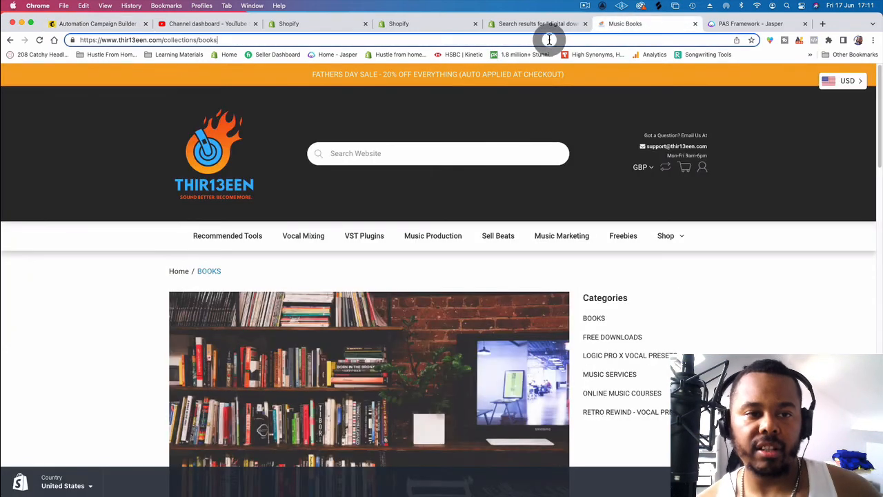
key("super+a")
key("super+c")
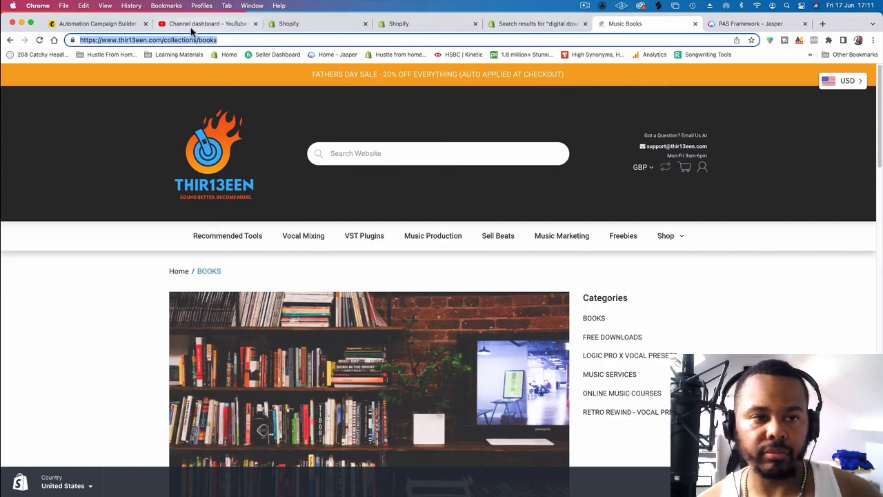
left_click(114, 24)
left_click_drag(724, 284, 586, 282)
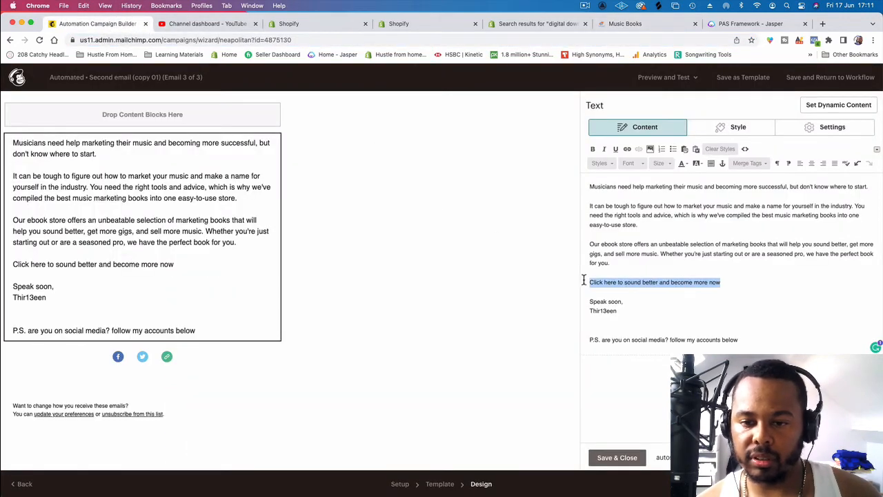
left_click(627, 149)
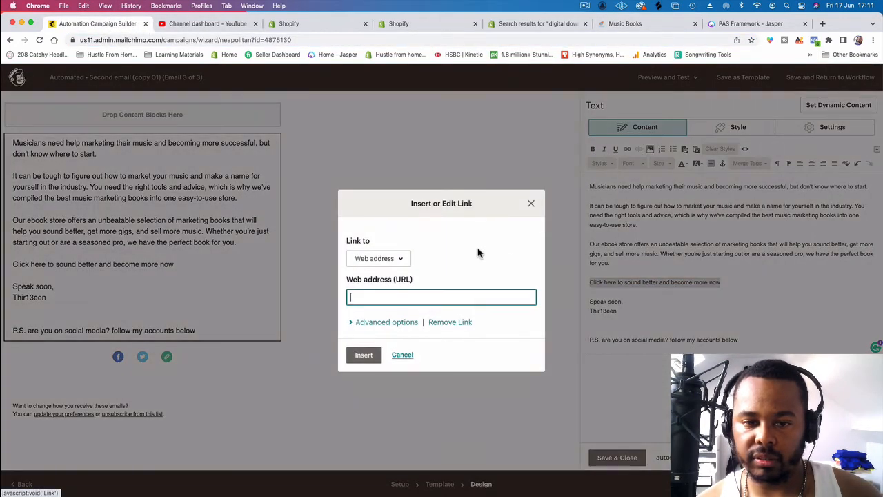
left_click(467, 292)
key("super+v")
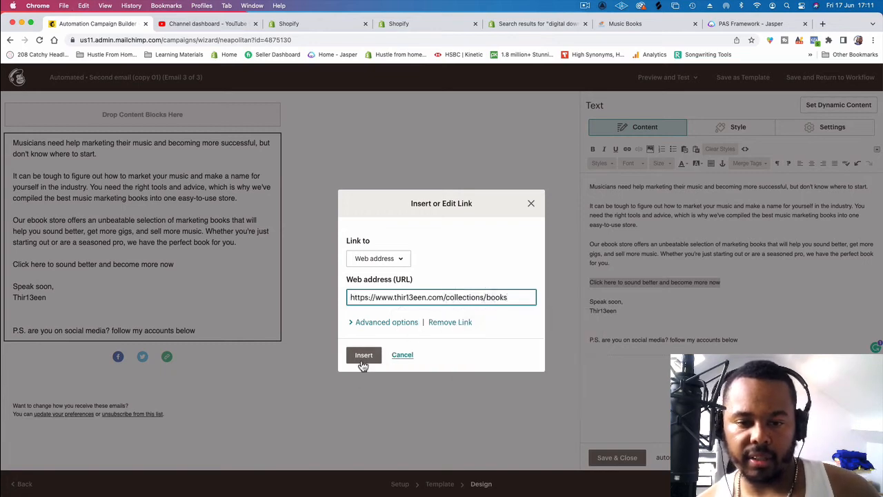
left_click(363, 354)
Step: Delete the P.S. line about social media accounts, save the text block and recheck its content
left_click_drag(753, 339, 584, 339)
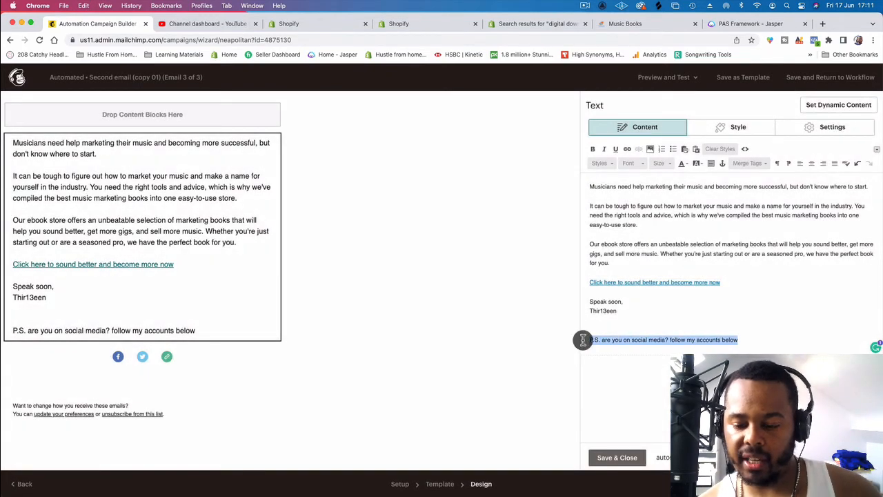
key("BackSpace")
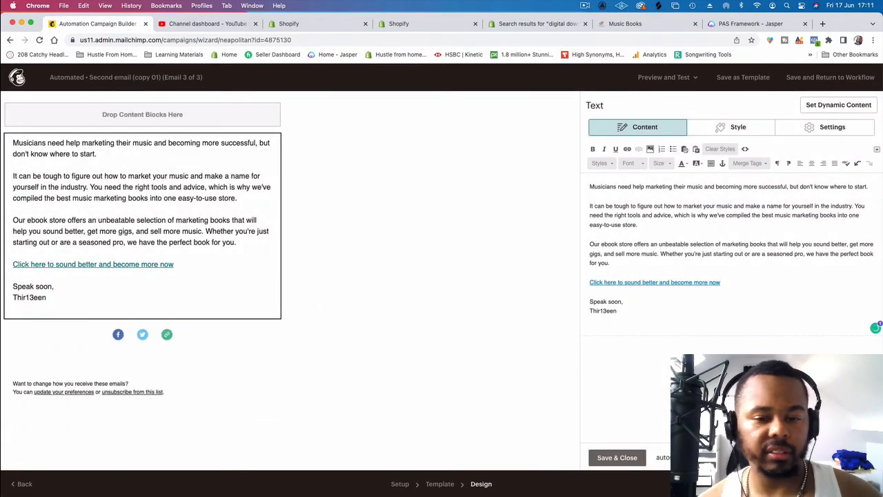
left_click(623, 457)
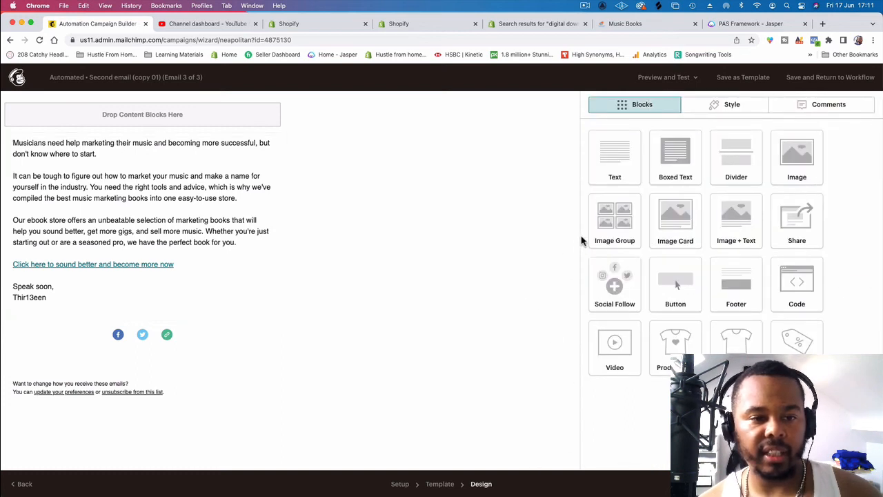
left_click(179, 222)
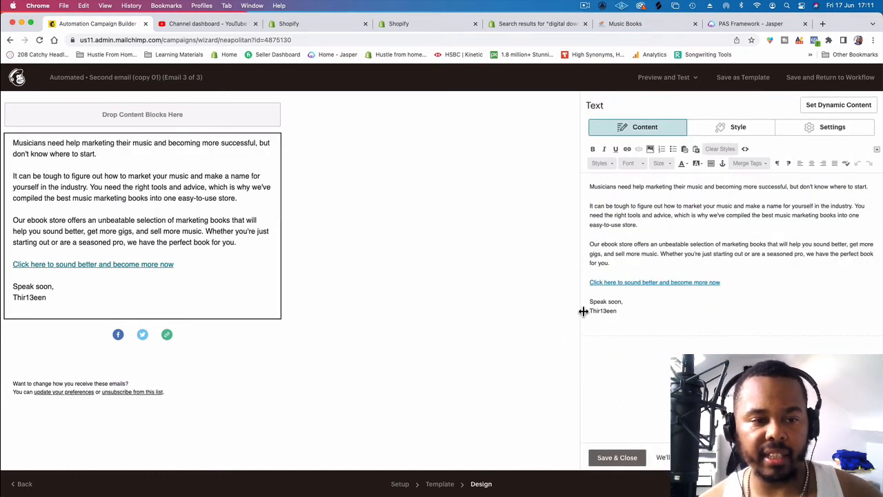
left_click(625, 461)
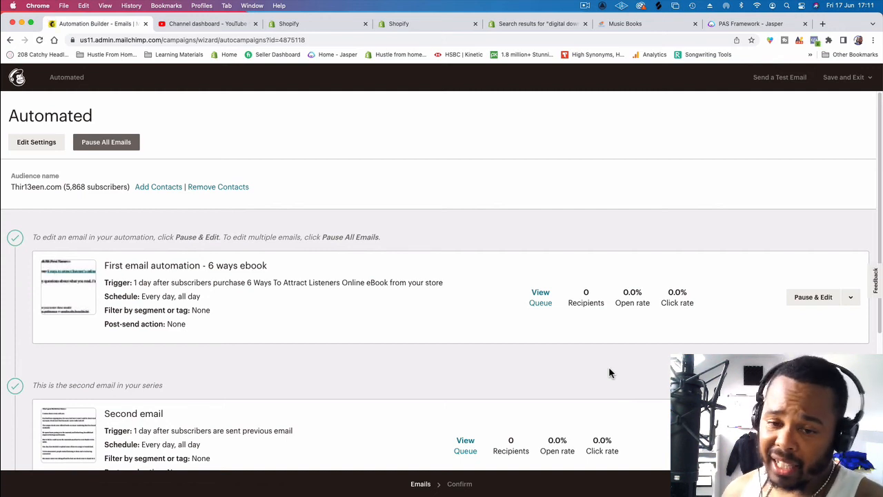
Step: Review the three emails in the automation workflow and on its confirmation page
scroll(601, 365, "down", 3)
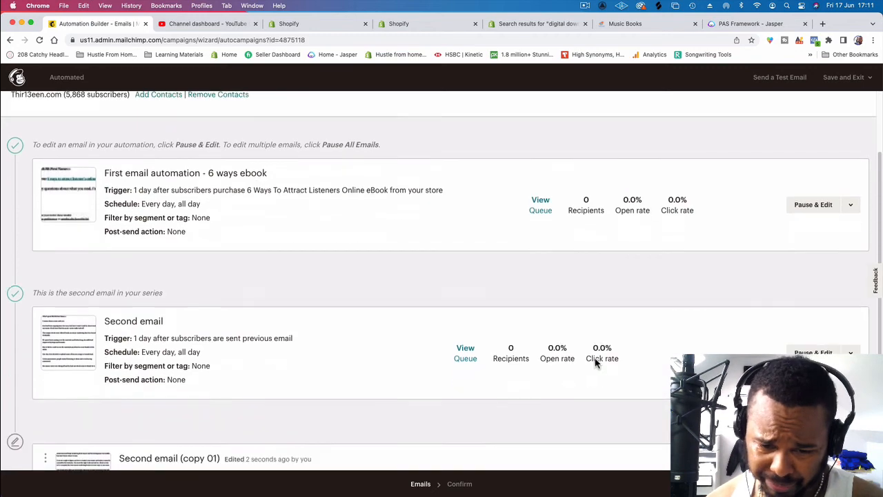
scroll(573, 345, "down", 2)
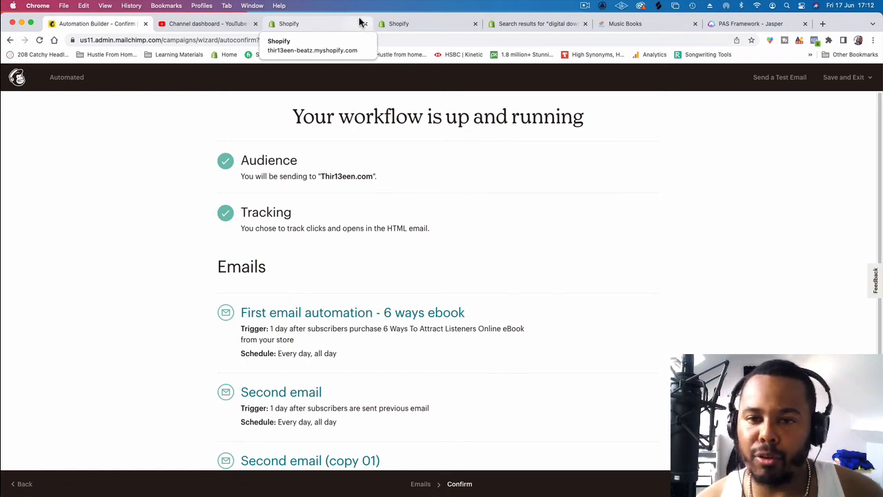
scroll(442, 276, "down", 1)
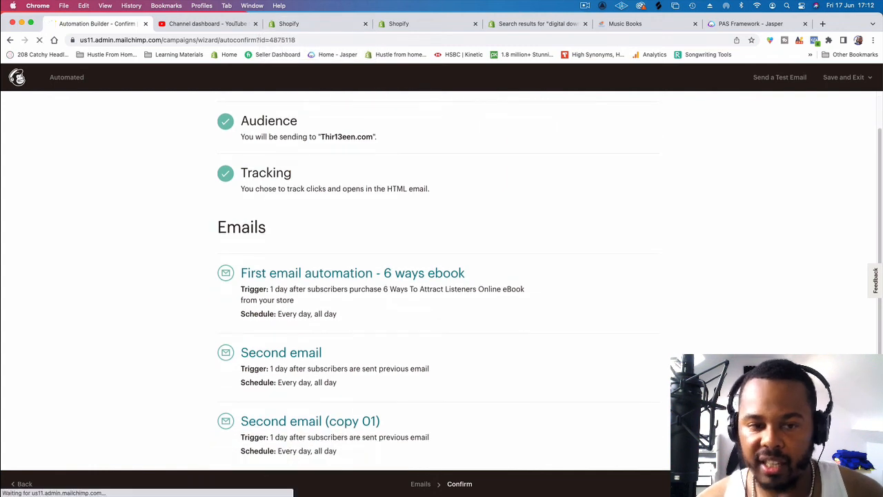